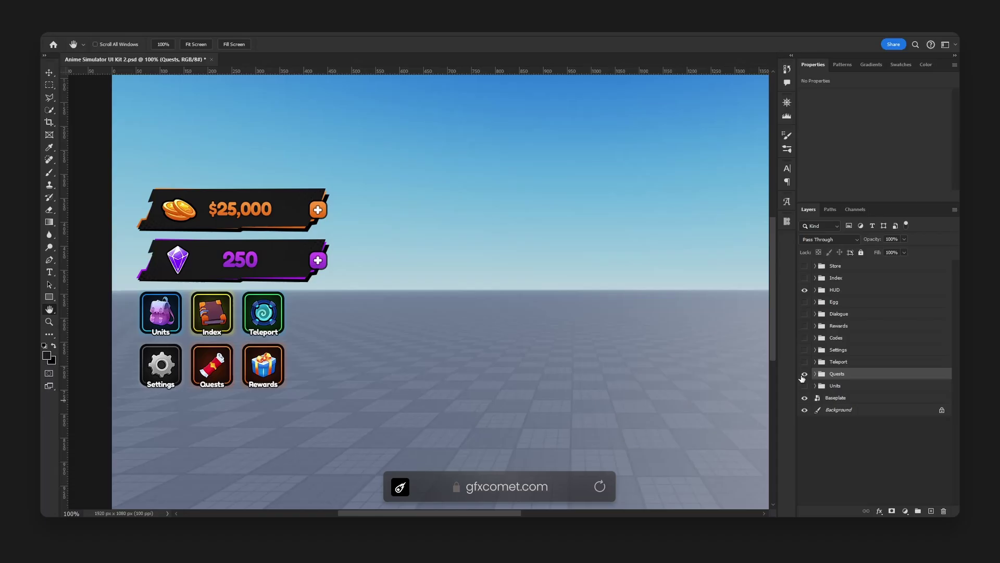
# Step: Preview the Quests group and hide it again, and examine the HUD's currency bars and icon buttons up close
pyautogui.click(804, 374)
pyautogui.moveTo(603, 359); pyautogui.dragTo(569, 325)
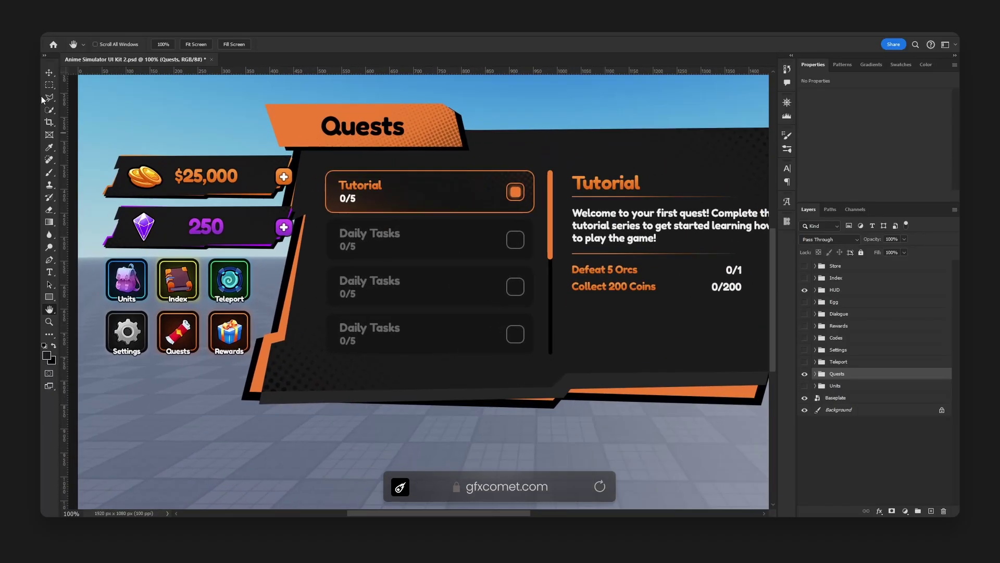
pyautogui.moveTo(546, 265); pyautogui.dragTo(567, 303)
pyautogui.click(804, 374)
pyautogui.hotkey('ctrl', '+')
pyautogui.hotkey('ctrl', '+')
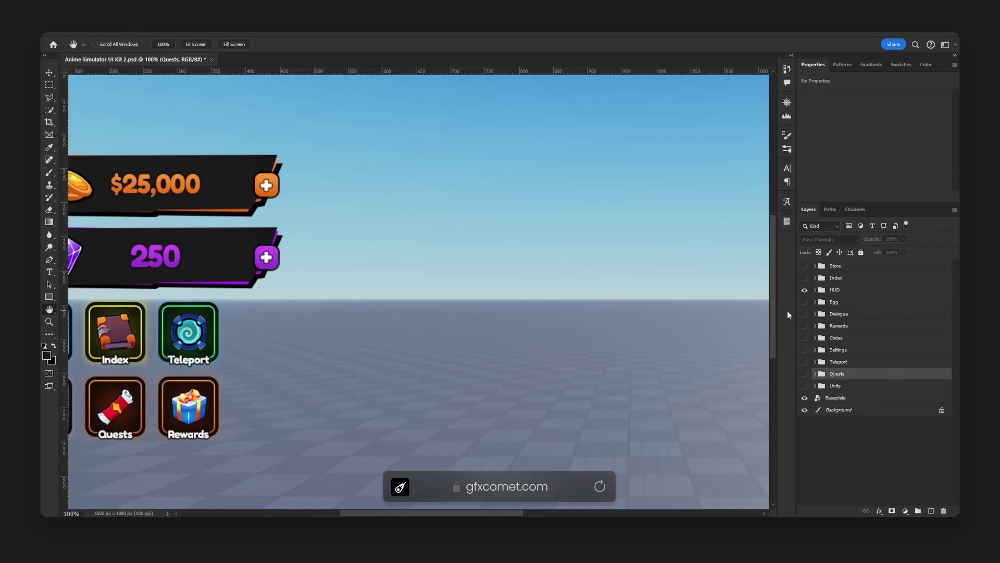
pyautogui.moveTo(341, 283); pyautogui.dragTo(617, 342)
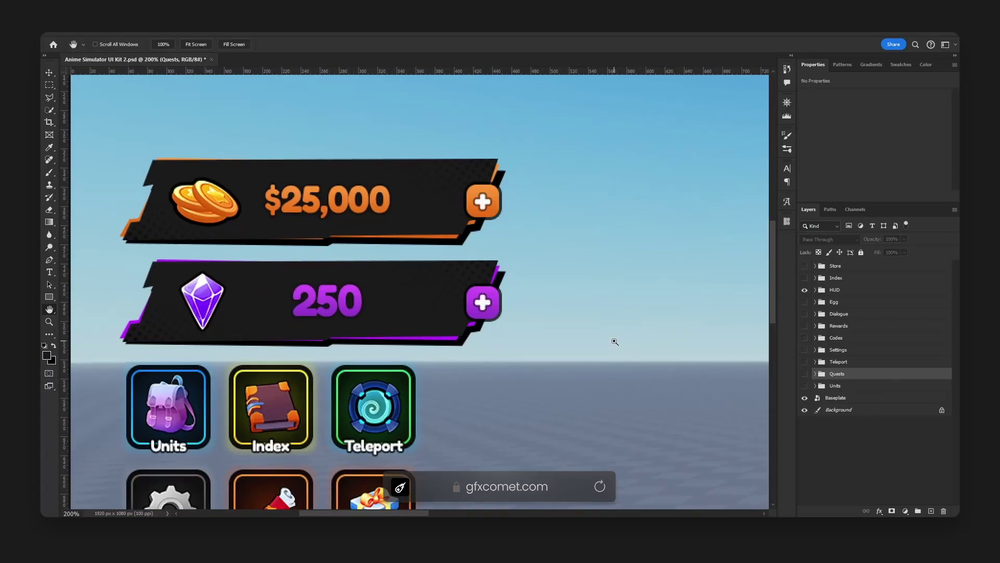
pyautogui.keyDown('alt'); pyautogui.scroll(-3, 614, 342); pyautogui.keyUp('alt')
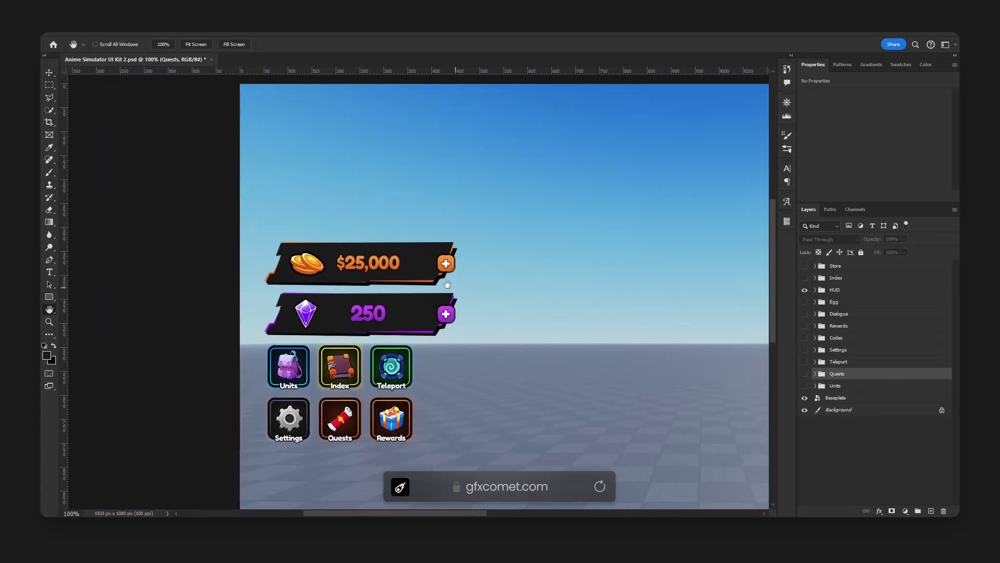
pyautogui.moveTo(447, 284); pyautogui.dragTo(332, 261)
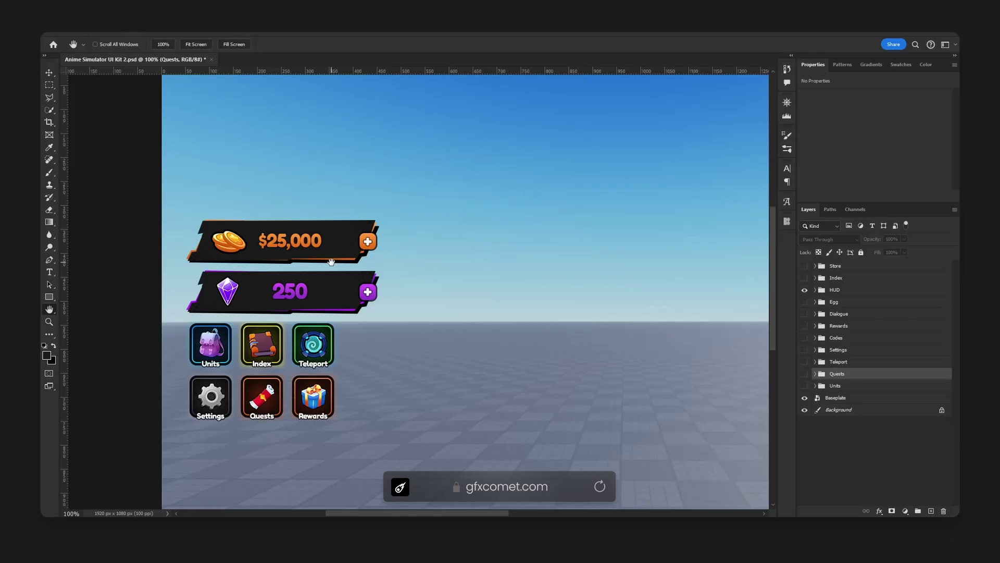
pyautogui.moveTo(596, 386); pyautogui.dragTo(604, 366)
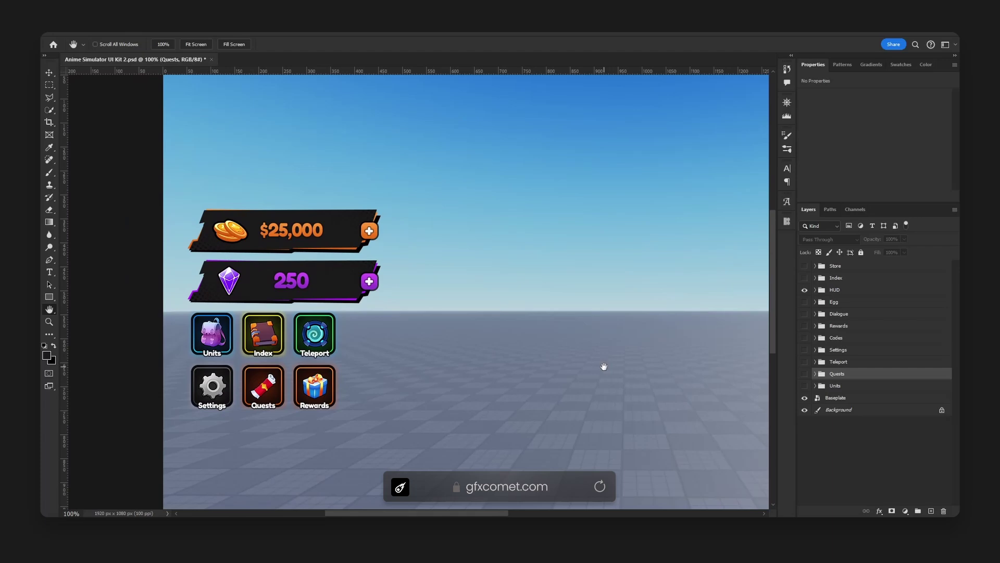
# Step: Add a new empty layer directly above the HUD group
pyautogui.click(865, 291)
pyautogui.moveTo(672, 363); pyautogui.dragTo(618, 380)
pyautogui.hotkey('ctrl', 'shift', 'alt', 'n')
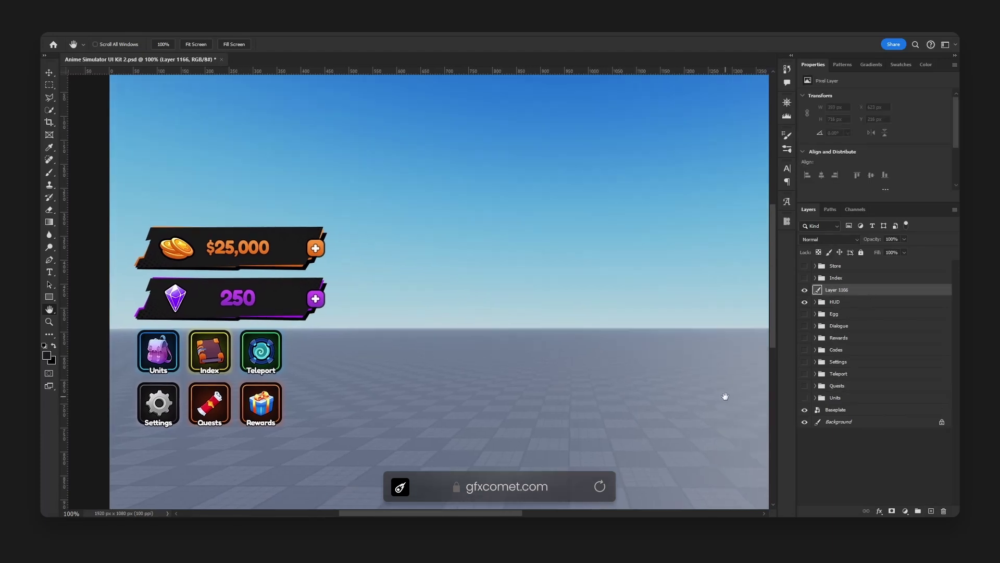
# Step: Set up the Pen tool in Shape mode with a white fill and no stroke, ready over the $25,000 bar
pyautogui.press('p')
pyautogui.press('d')
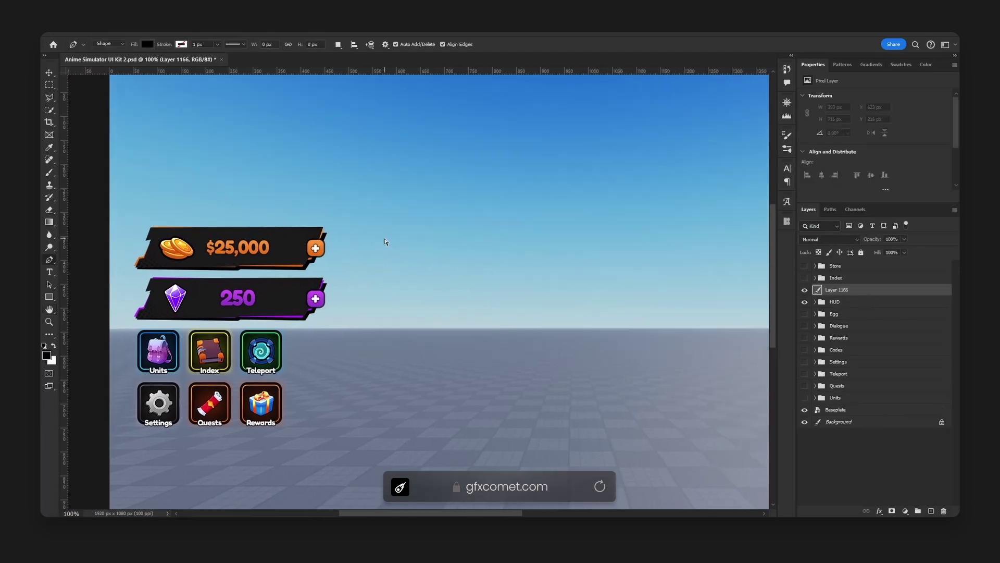
pyautogui.hotkey('ctrl', '+')
pyautogui.press('h')
pyautogui.moveTo(384, 237); pyautogui.dragTo(664, 304)
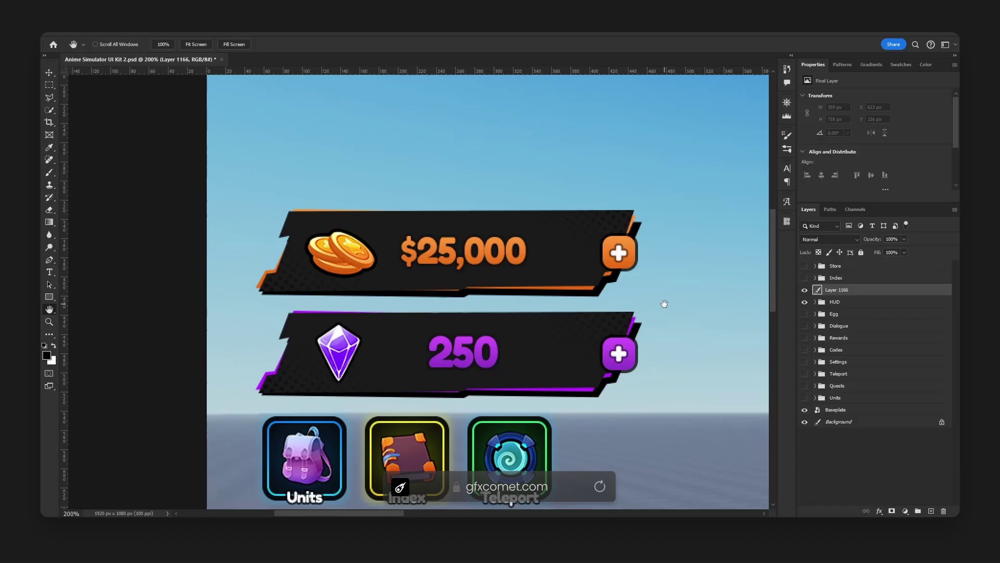
pyautogui.press('p')
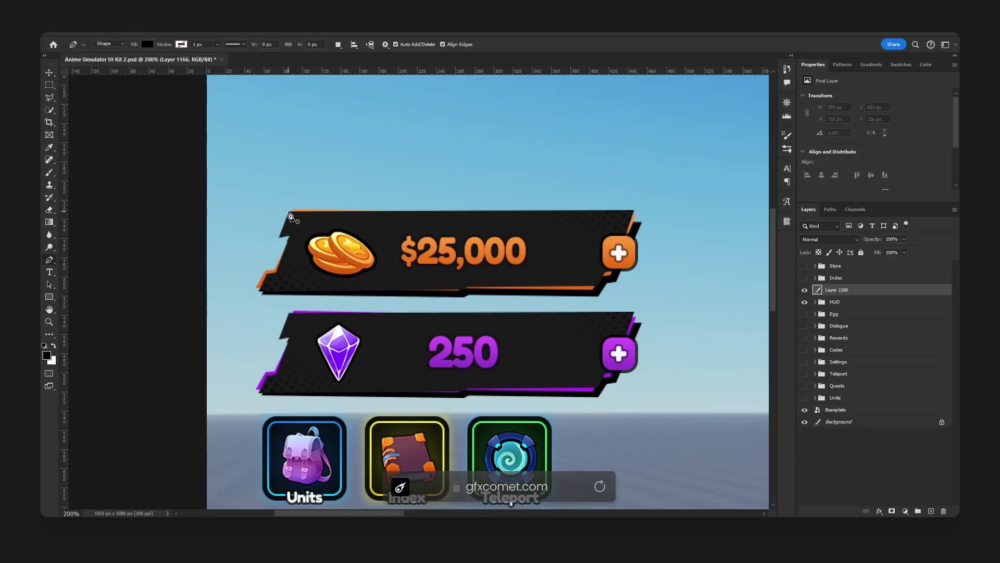
pyautogui.press('x')
pyautogui.click(148, 45)
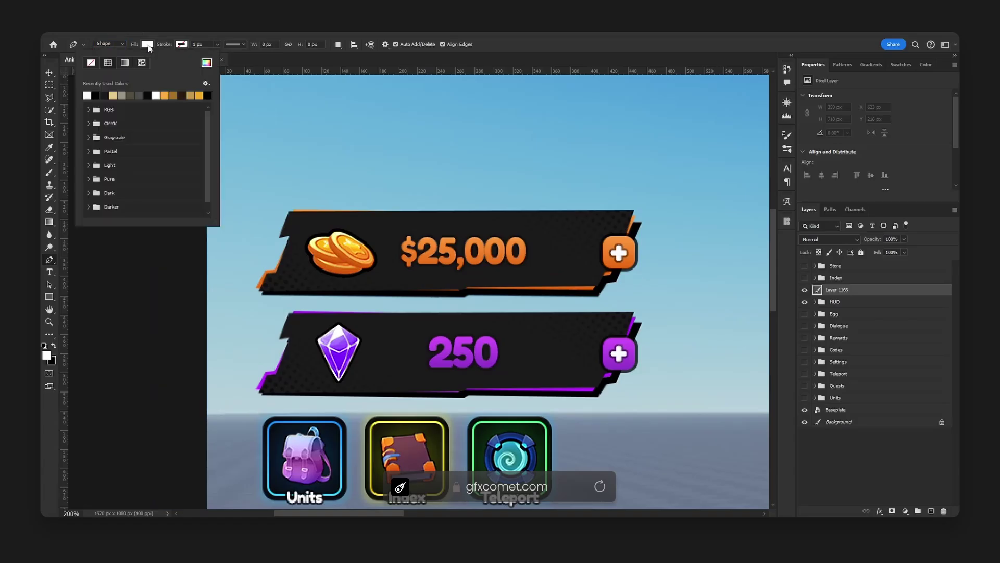
pyautogui.click(181, 45)
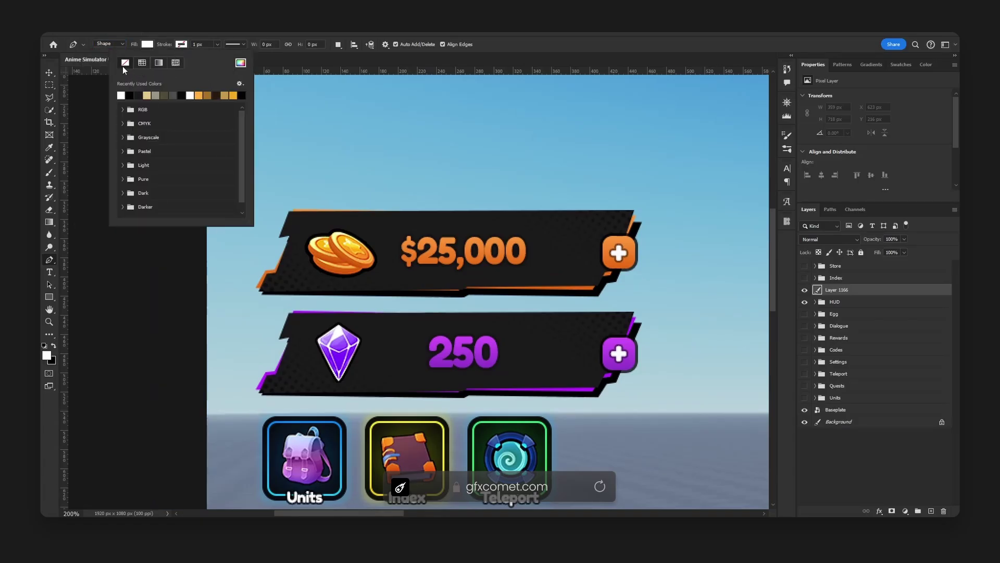
pyautogui.click(324, 32)
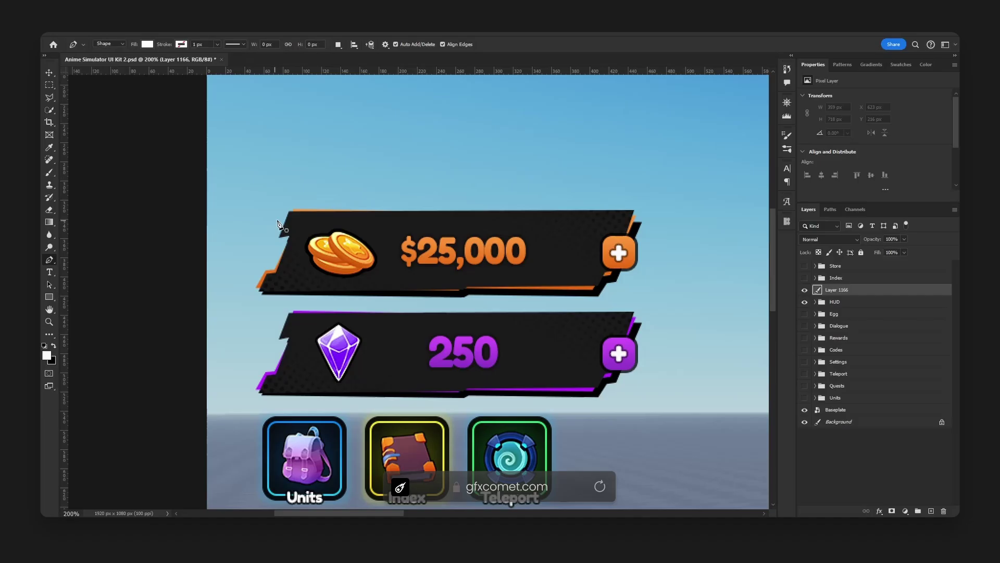
# Step: Trace the notched dark body of the $25,000 bar as a closed white shape about 390 × 84 px
pyautogui.click(290, 213)
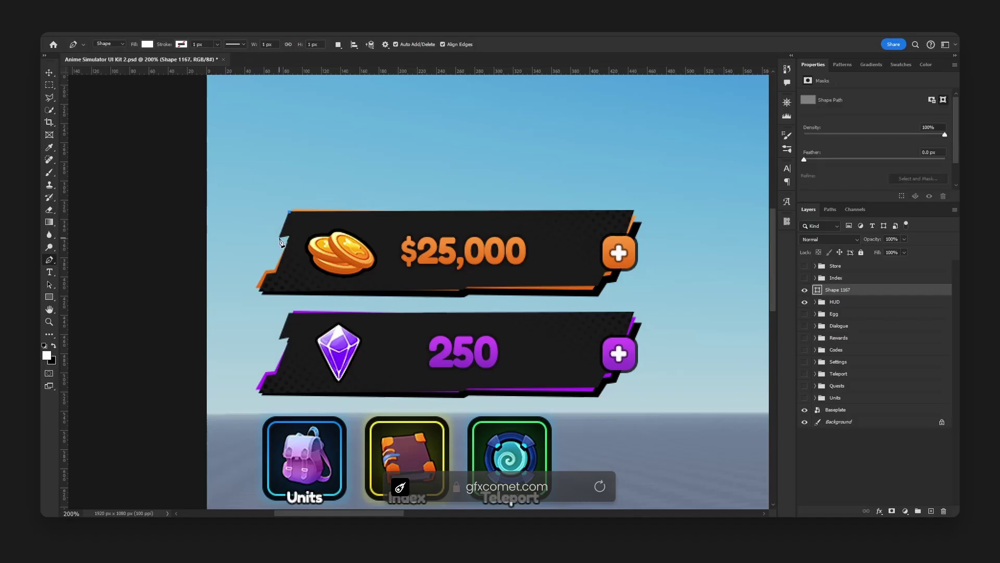
pyautogui.click(279, 236)
pyautogui.click(291, 234)
pyautogui.click(278, 273)
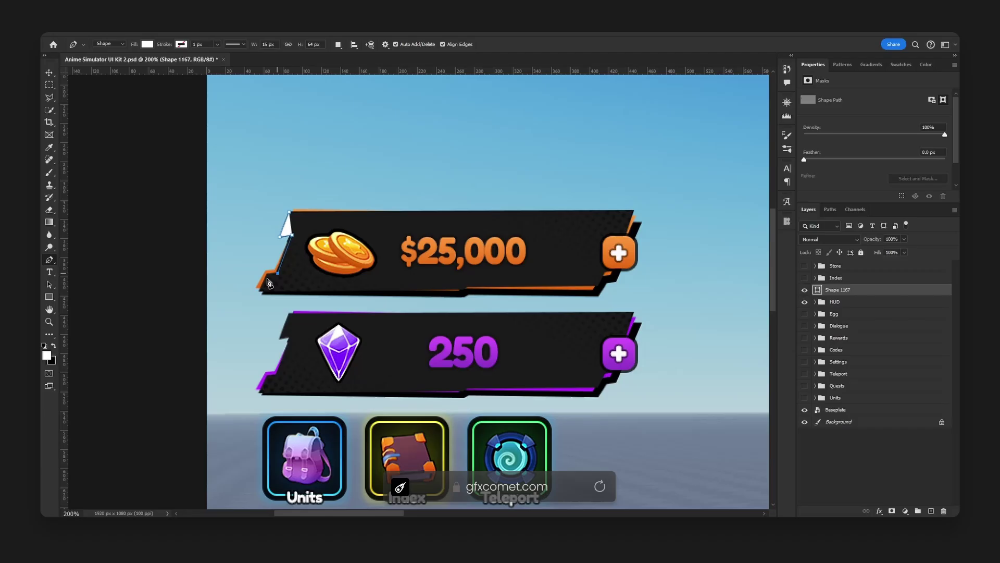
pyautogui.click(268, 274)
pyautogui.click(261, 290)
pyautogui.click(465, 288)
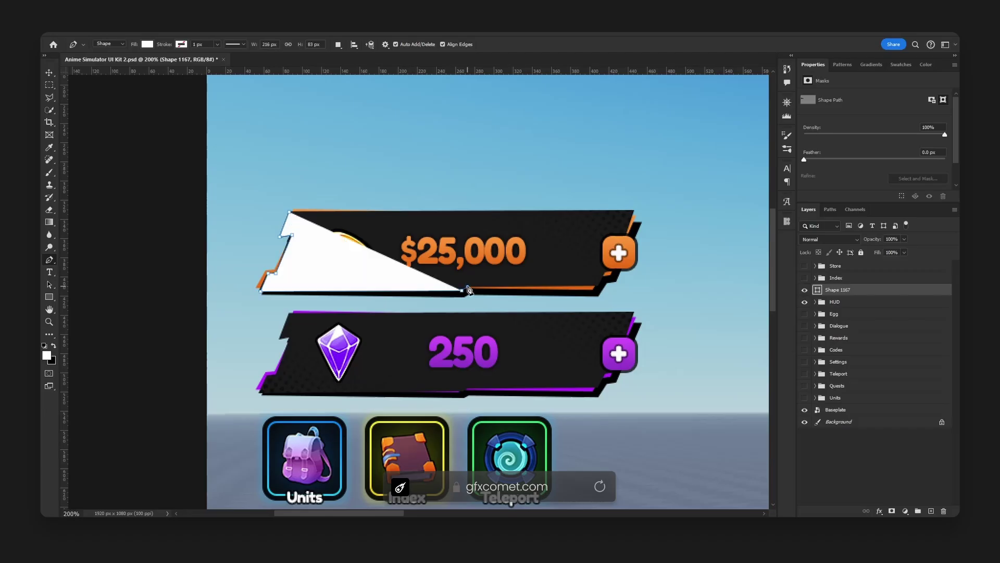
pyautogui.click(598, 287)
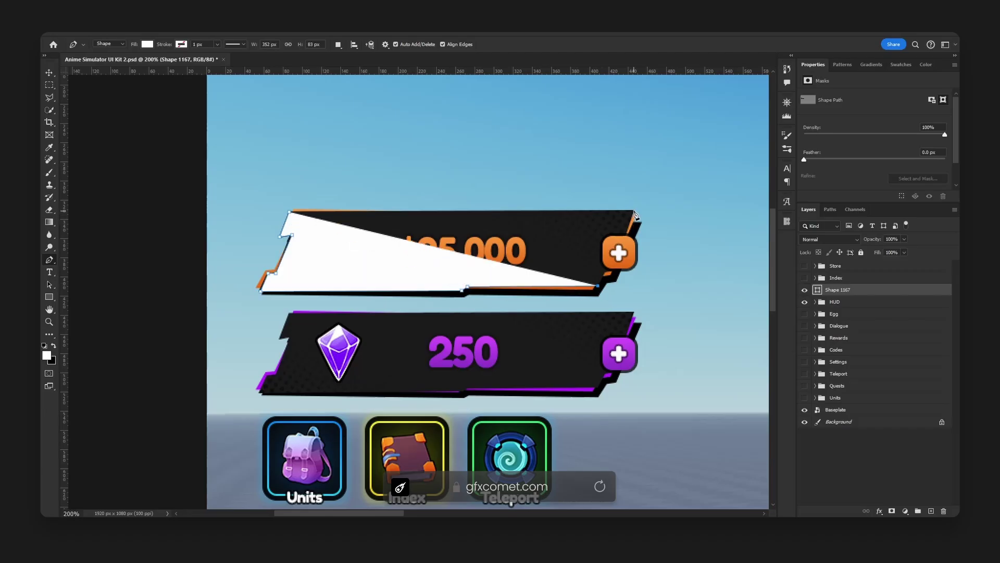
pyautogui.click(291, 212)
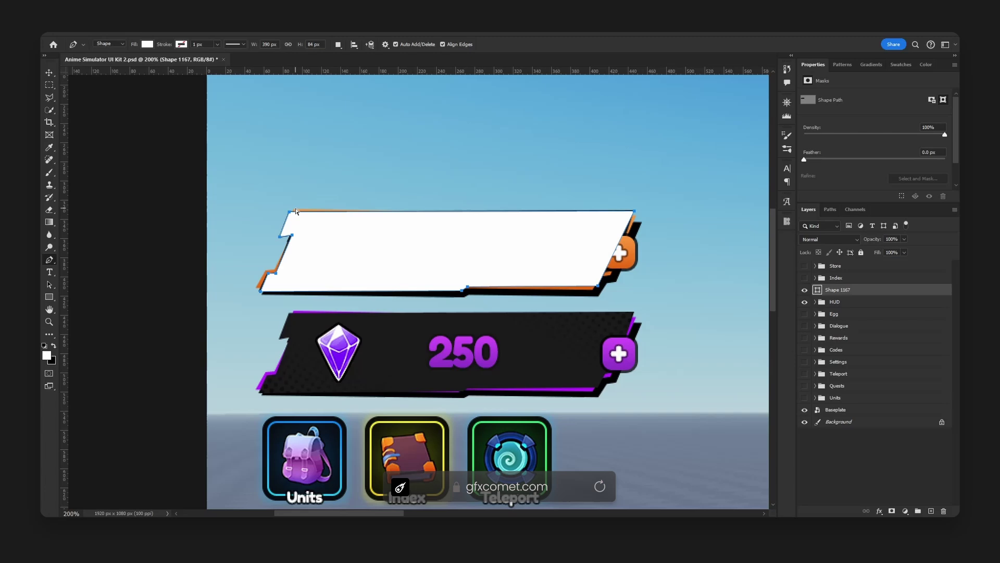
# Step: Move the traced bar shape into the empty area beside the original $25,000 bar
pyautogui.moveTo(404, 252); pyautogui.dragTo(568, 238)
pyautogui.press('v')
pyautogui.hotkey('ctrl', '-')
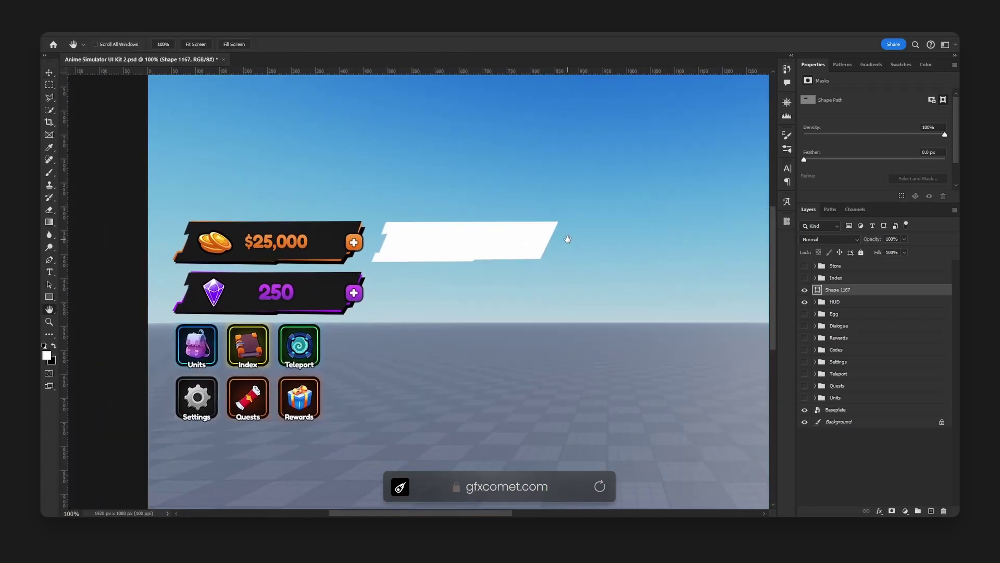
# Step: Change the new bar shape's fill to dark grey #1b1b1b, sampled from the original $25,000 bar
pyautogui.doubleClick(818, 290)
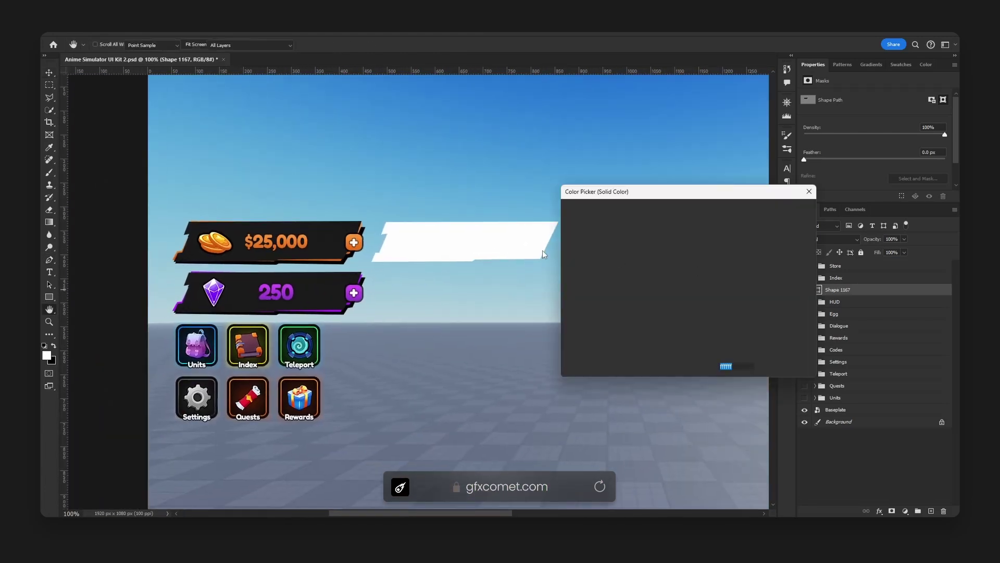
pyautogui.click(344, 246)
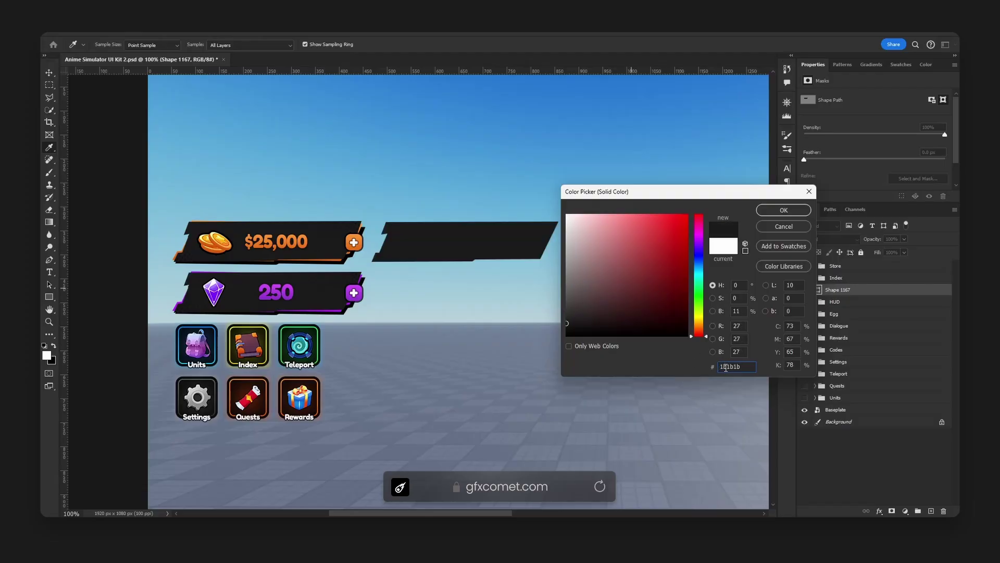
pyautogui.click(796, 213)
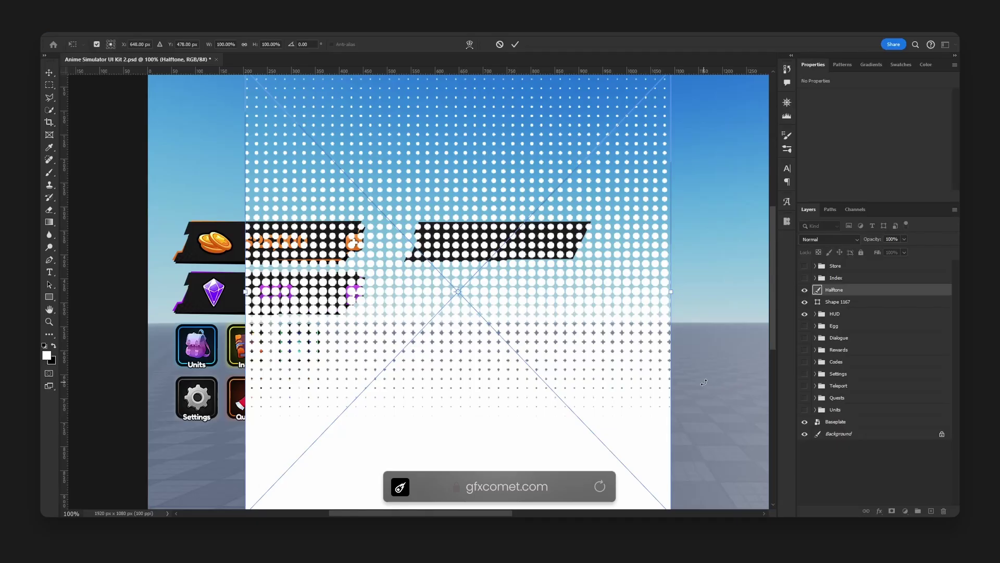
# Step: Place the Halftone image, scale it down to about 382 px wide and position it over the new bar's notched end
pyautogui.press('Return')
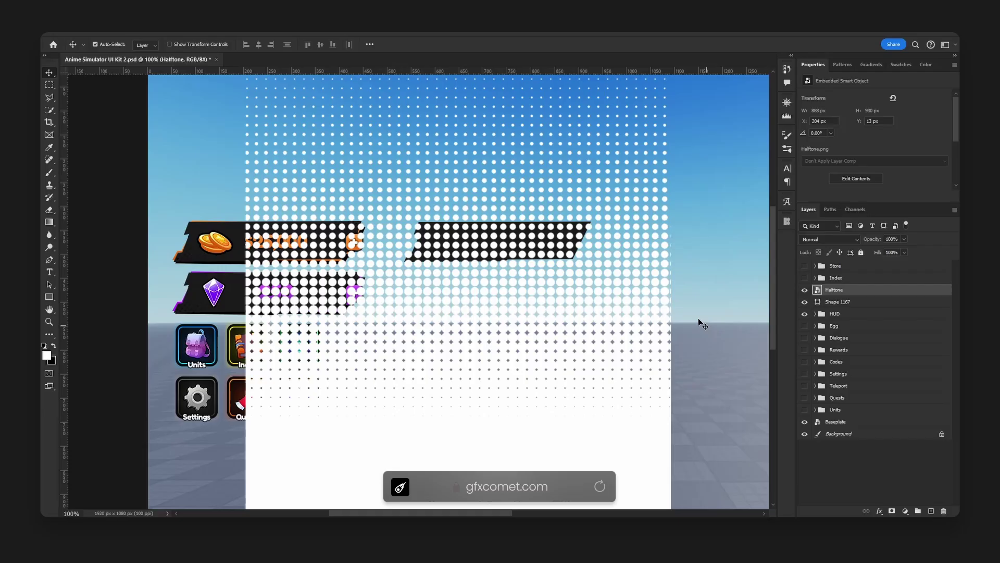
pyautogui.hotkey('ctrl', 't')
pyautogui.moveTo(695, 307); pyautogui.dragTo(551, 302)
pyautogui.press('Return')
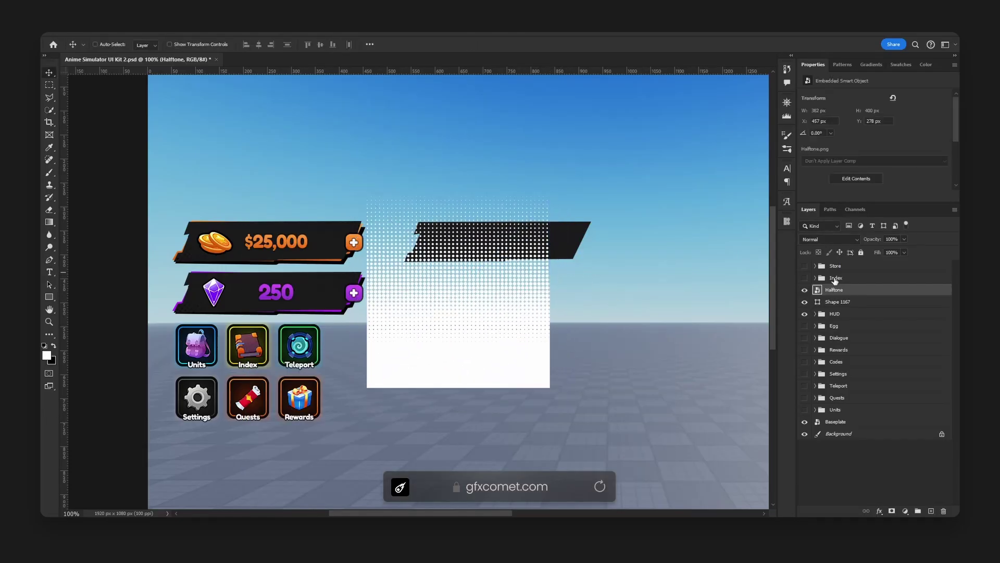
# Step: Clip the Halftone layer to the bar shape and invert its colours
pyautogui.rightClick(844, 291)
pyautogui.click(895, 315)
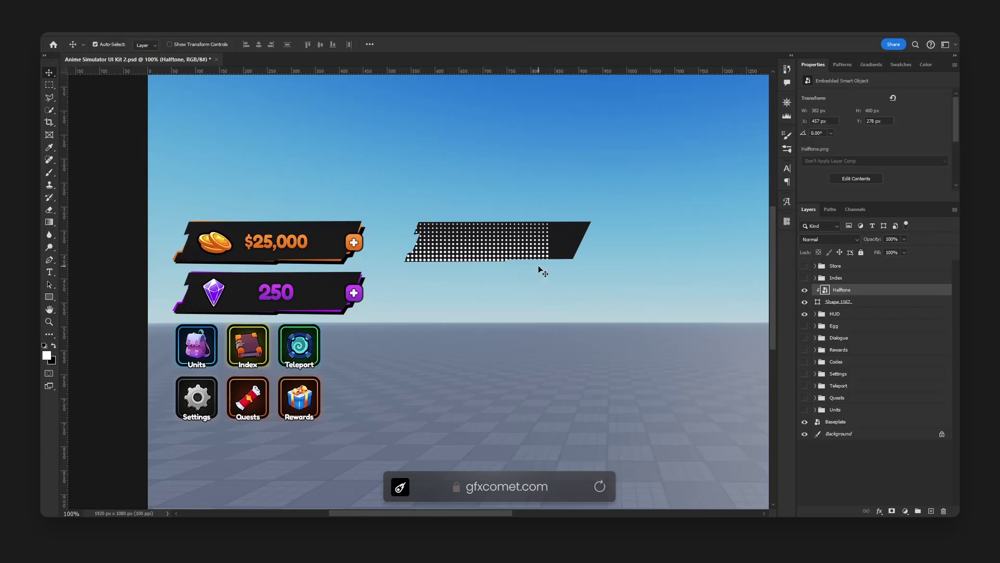
pyautogui.hotkey('ctrl', 'i')
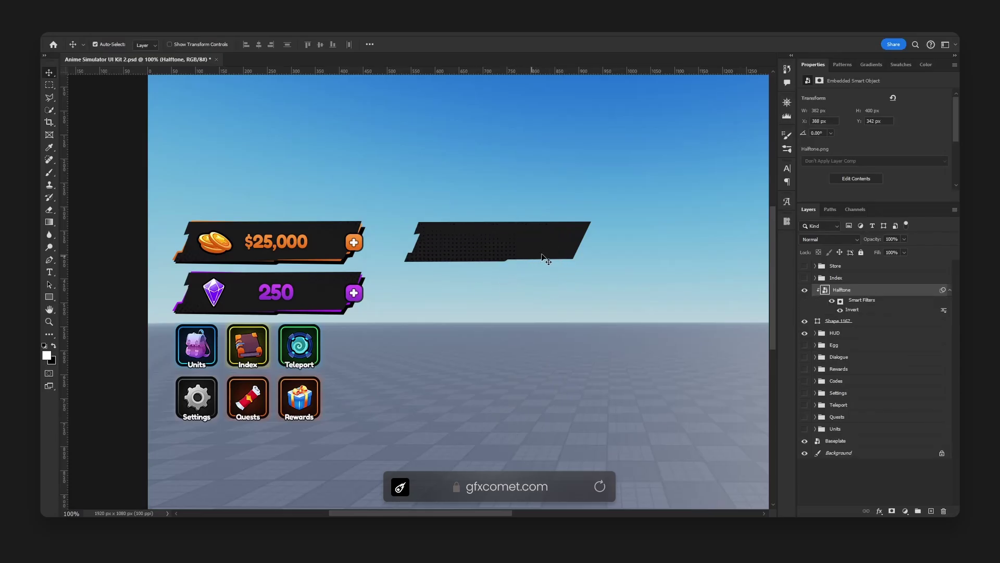
# Step: Enlarge the halftone to about 528 × 539 px, rotate it about 30° and shift it over the bar's lower notched corner
pyautogui.hotkey('ctrl', 't')
pyautogui.moveTo(542, 241); pyautogui.dragTo(526, 269)
pyautogui.press('Return')
pyautogui.hotkey('ctrl', '+')
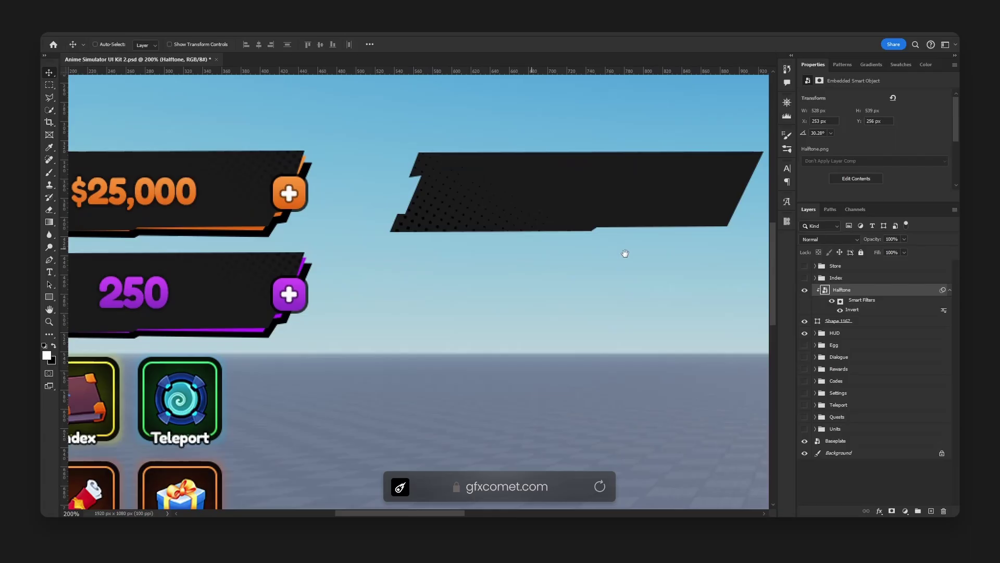
pyautogui.moveTo(625, 254); pyautogui.dragTo(585, 312)
pyautogui.moveTo(540, 281)
pyautogui.mouseDown()
pyautogui.moveTo(643, 239)
pyautogui.moveTo(720, 290)
pyautogui.moveTo(494, 266)
pyautogui.moveTo(486, 252)
pyautogui.mouseUp()
pyautogui.press('v')
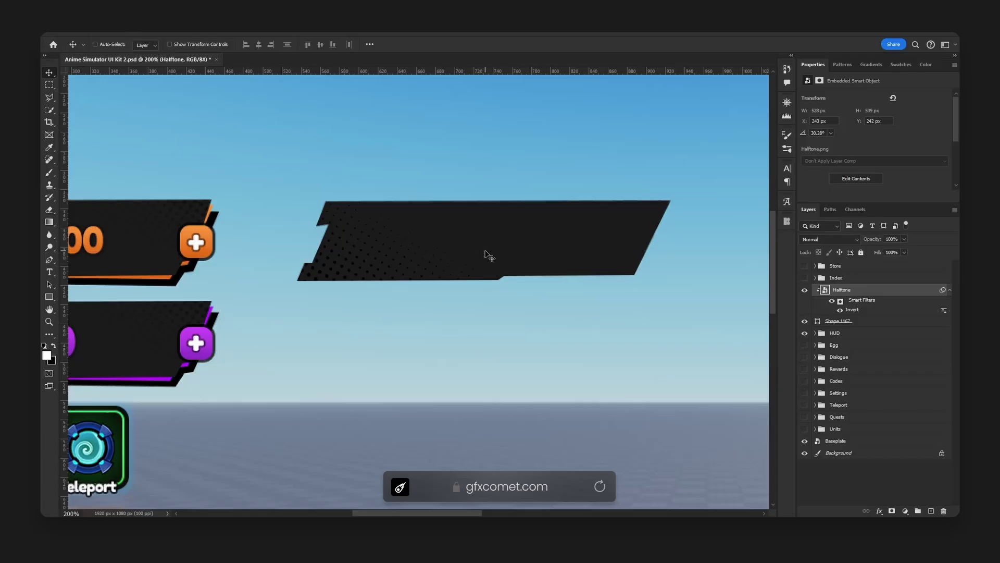
# Step: Rasterize the Halftone layer and erase its upper dots near the notched end with a smaller soft eraser
pyautogui.press('e')
pyautogui.click(487, 232)
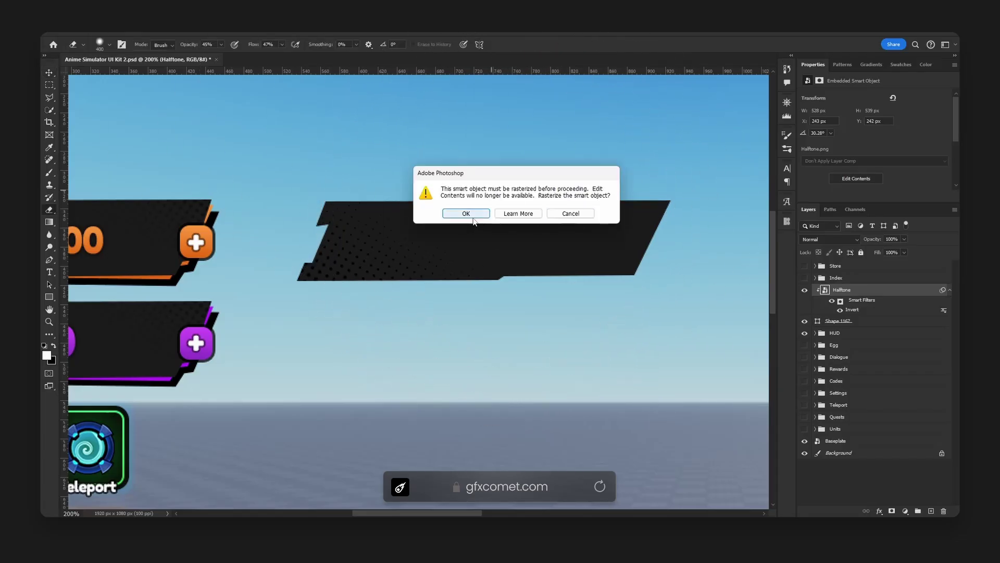
pyautogui.click(475, 212)
pyautogui.press('[')
pyautogui.press('[')
pyautogui.press('[')
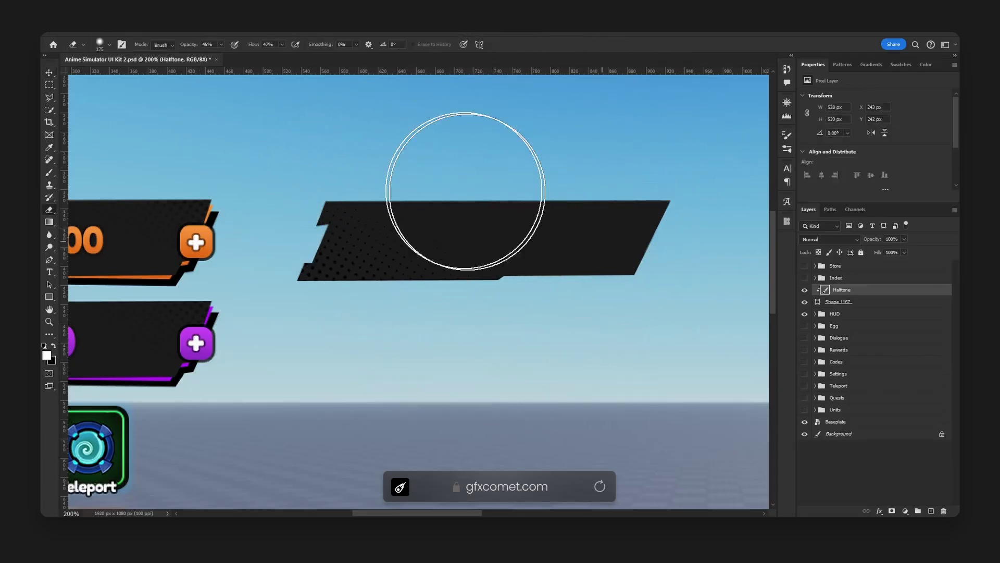
pyautogui.moveTo(329, 190); pyautogui.dragTo(402, 178)
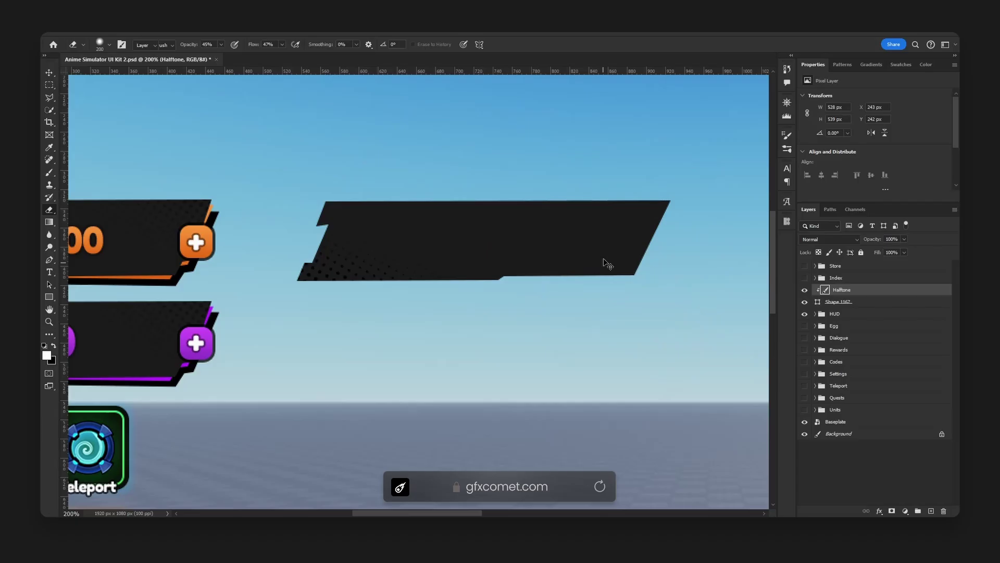
# Step: Transform the halftone to about 538 × 547 px, nudge it further toward the bar's lower notched corner, and save the document
pyautogui.hotkey('ctrl', '-')
pyautogui.press('v')
pyautogui.hotkey('ctrl', 't')
pyautogui.moveTo(522, 262)
pyautogui.mouseDown()
pyautogui.moveTo(520, 274)
pyautogui.moveTo(464, 266)
pyautogui.mouseUp()
pyautogui.press('Return')
pyautogui.press('e')
pyautogui.press('v')
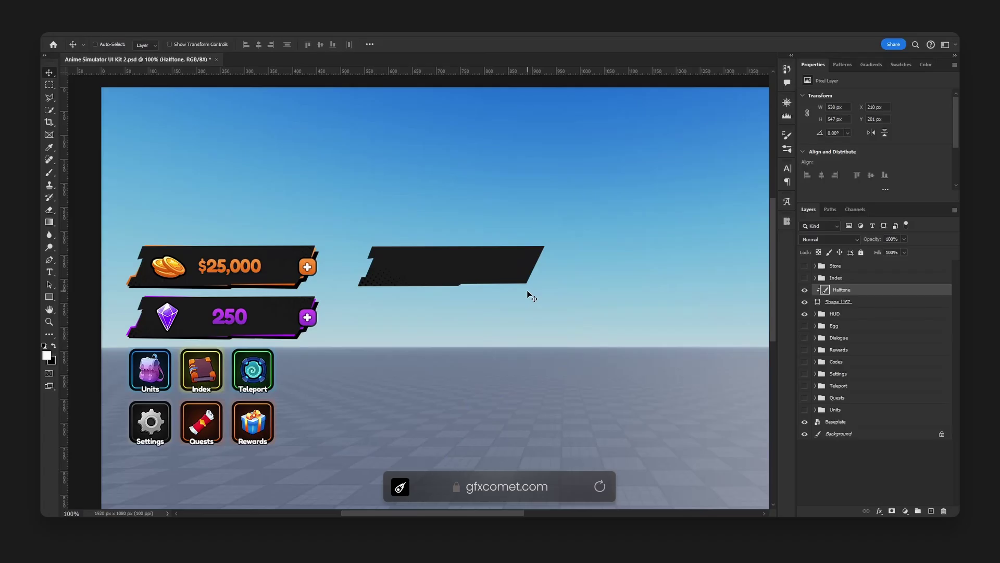
pyautogui.hotkey('ctrl', 's')
# Step: Duplicate the halftone toward the bar's slanted end, flip the copy vertically and shift it up over the bar
pyautogui.moveTo(403, 276); pyautogui.dragTo(578, 259)
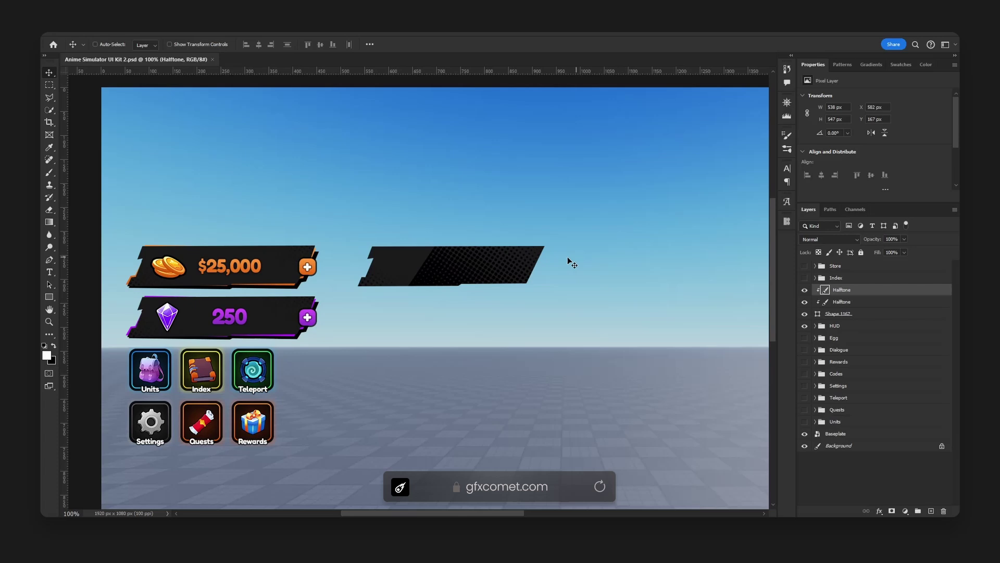
pyautogui.hotkey('ctrl', 't')
pyautogui.hotkey('ctrl', 't')
pyautogui.rightClick(523, 266)
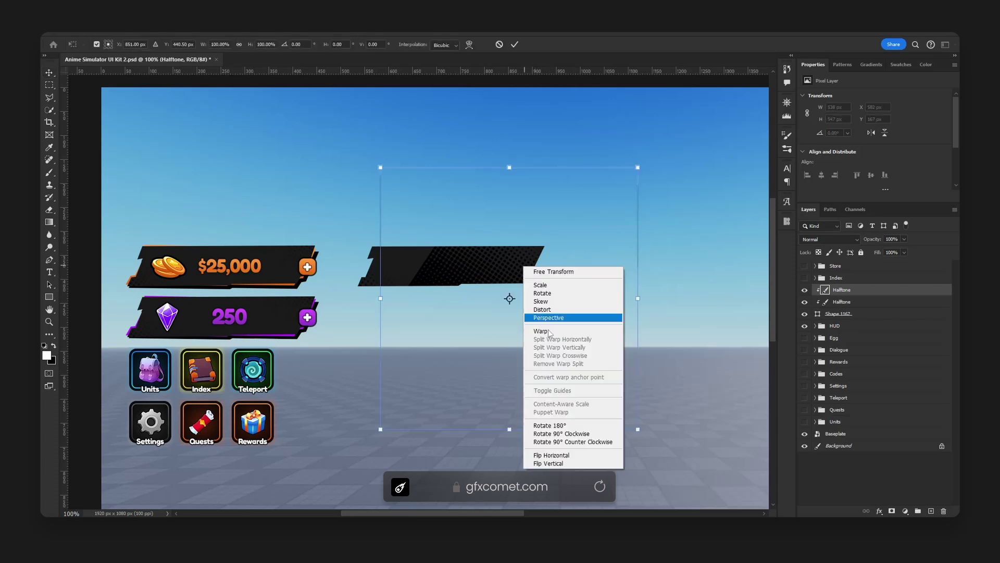
pyautogui.click(547, 522)
pyautogui.moveTo(509, 297); pyautogui.dragTo(511, 245)
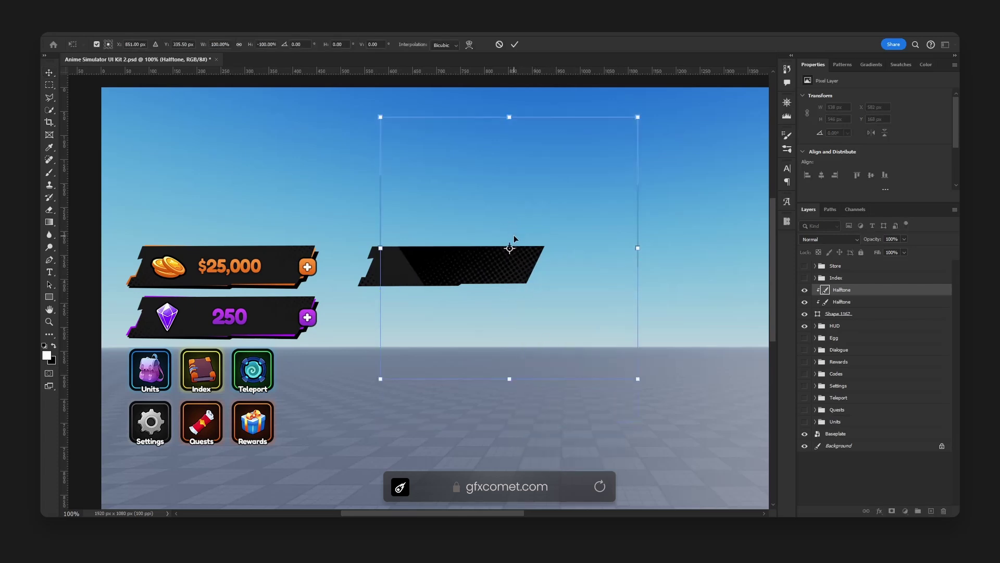
# Step: Rotate the halftone copy 180°, move it toward the bar's upper slanted corner, and save the document
pyautogui.rightClick(513, 230)
pyautogui.click(570, 425)
pyautogui.press('Return')
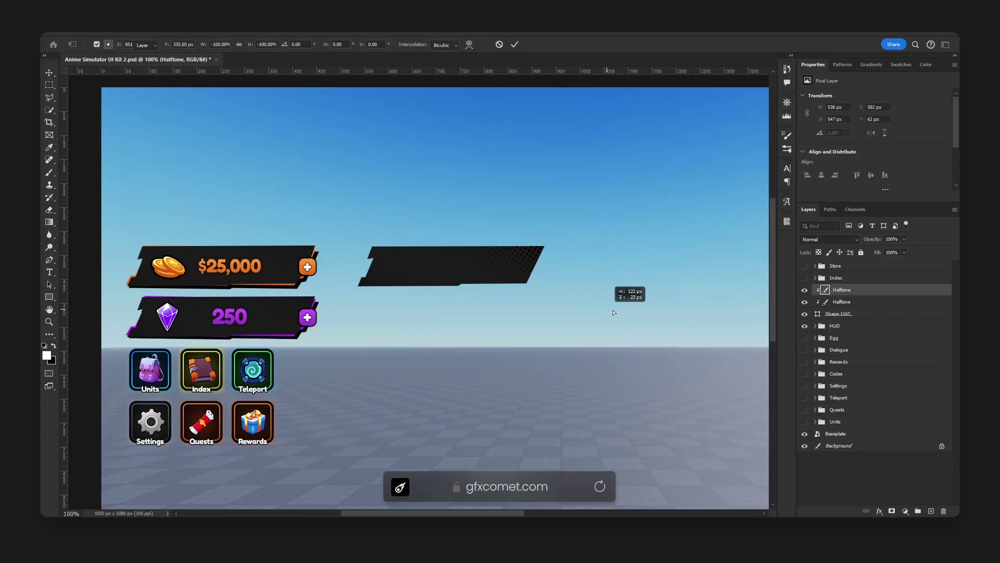
pyautogui.hotkey('ctrl', 's')
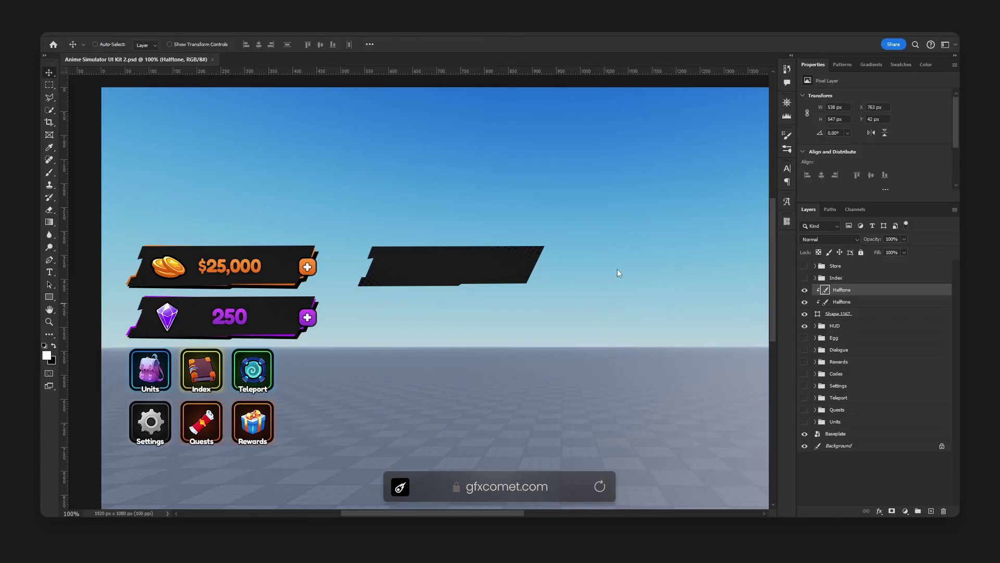
# Step: Examine the Colored layer of the finished gold bar inside the HUD group, and collapse the groups
pyautogui.click(292, 288)
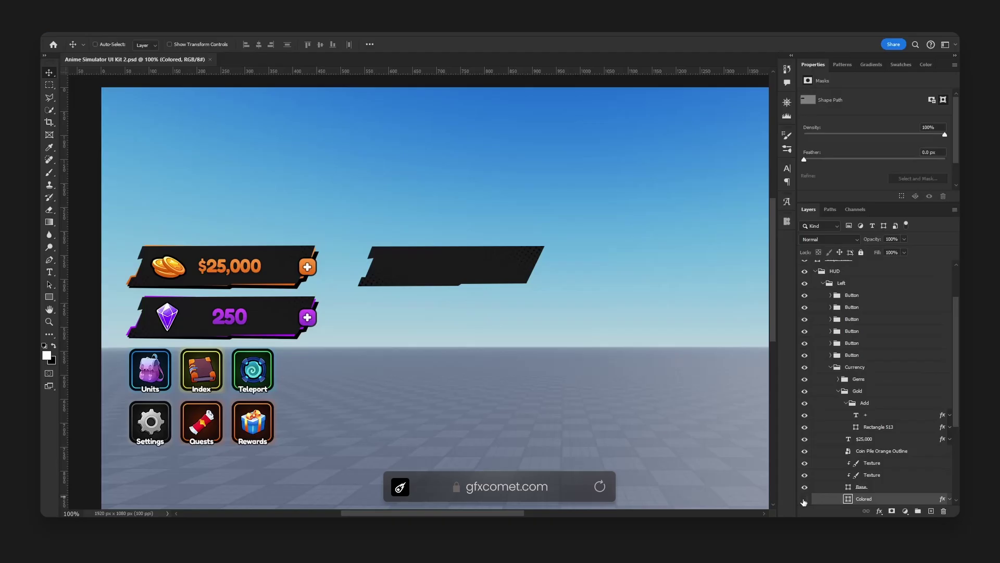
pyautogui.scroll(2, 882, 363)
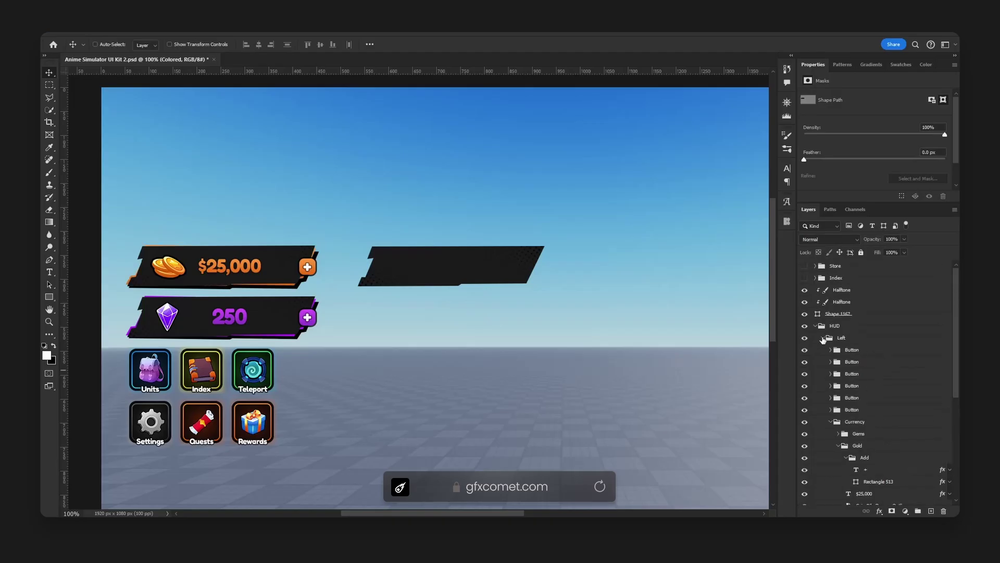
pyautogui.keyDown('ctrl'); pyautogui.click(822, 338); pyautogui.keyUp('ctrl')
# Step: Add a new layer clipped to the bar shape and brush soft black shading with a white highlight onto it
pyautogui.click(845, 314)
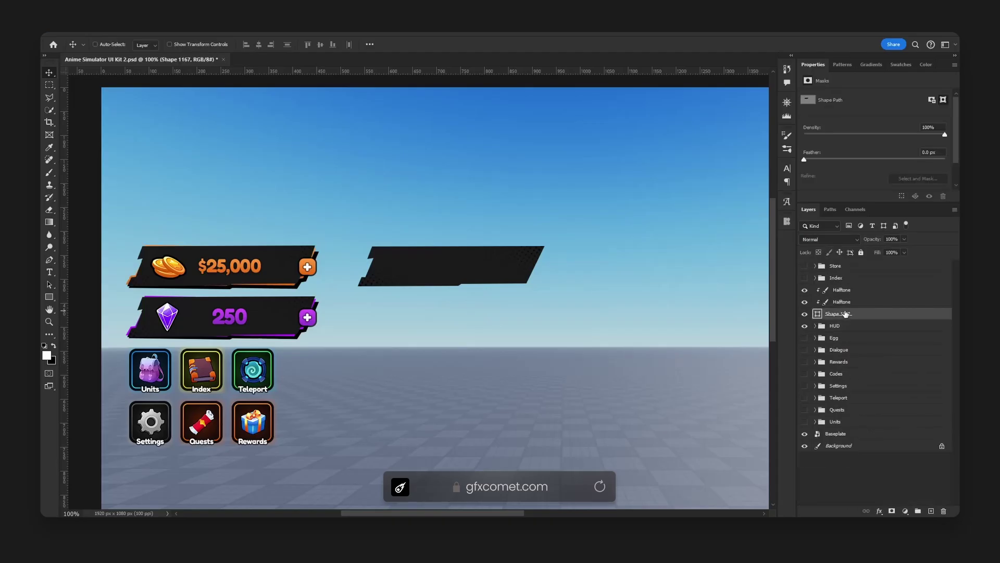
pyautogui.click(931, 511)
pyautogui.keyDown('alt'); pyautogui.click(848, 320); pyautogui.keyUp('alt')
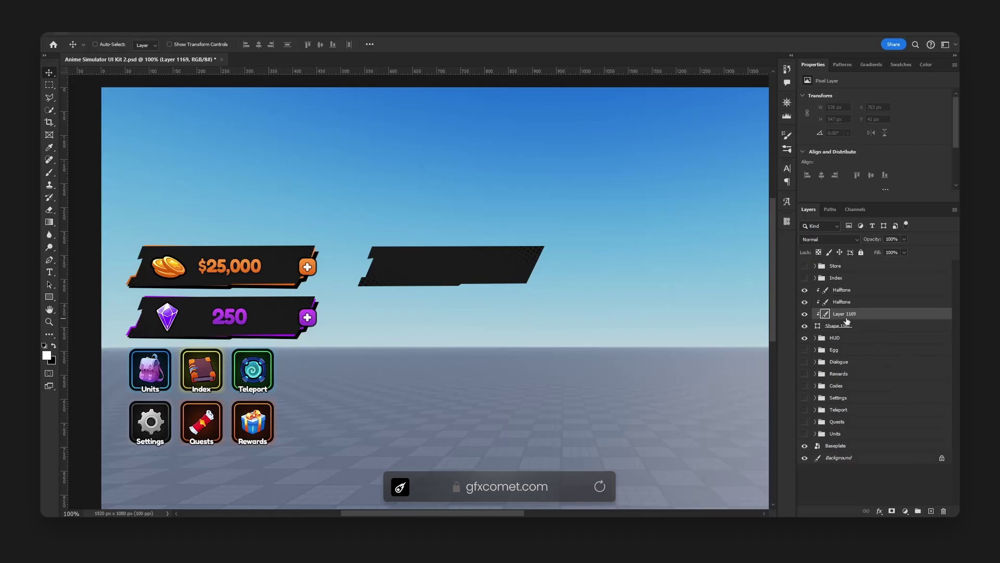
pyautogui.press('b')
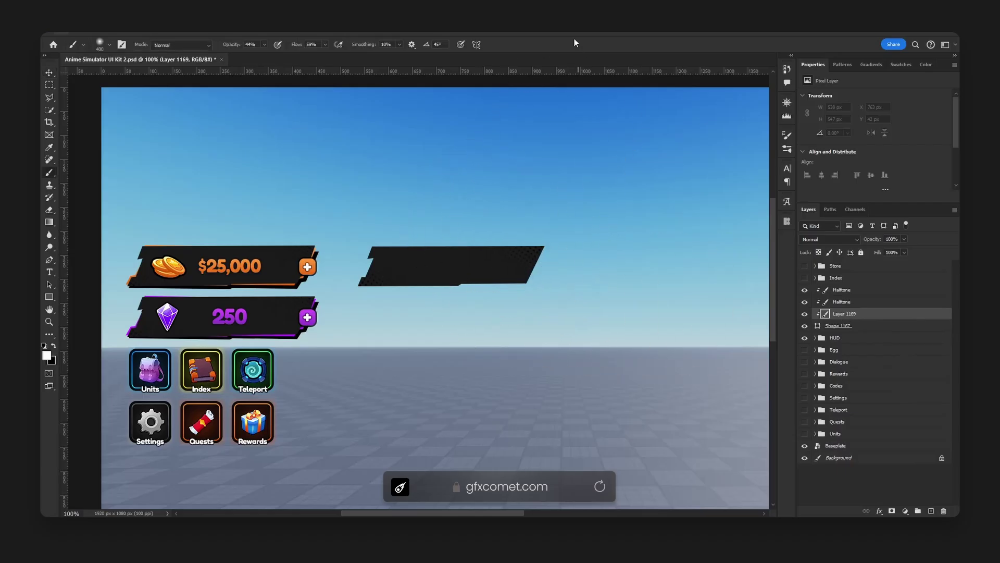
pyautogui.press('x')
pyautogui.moveTo(614, 218); pyautogui.dragTo(281, 328)
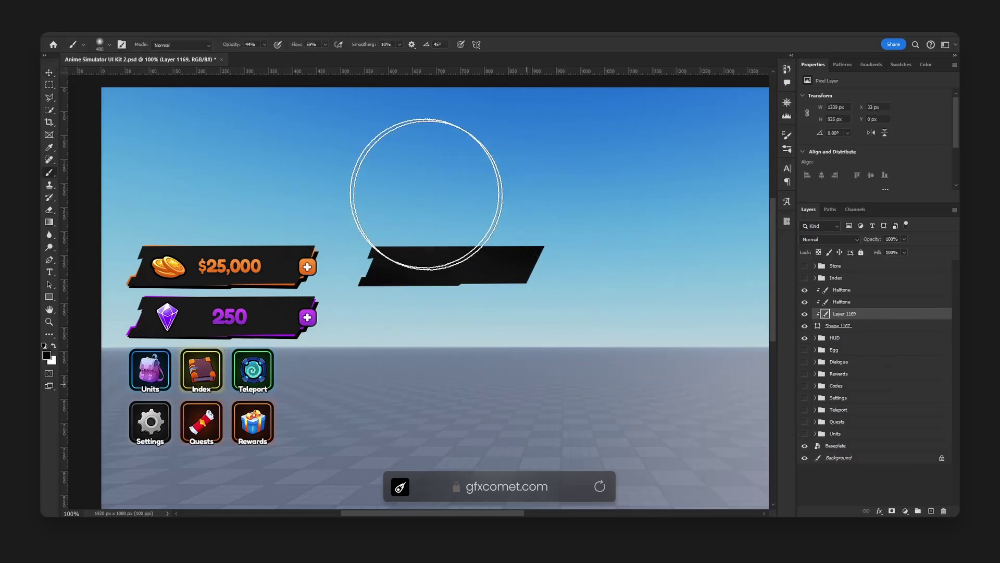
pyautogui.press('x')
pyautogui.moveTo(427, 195); pyautogui.dragTo(397, 174)
pyautogui.press('v')
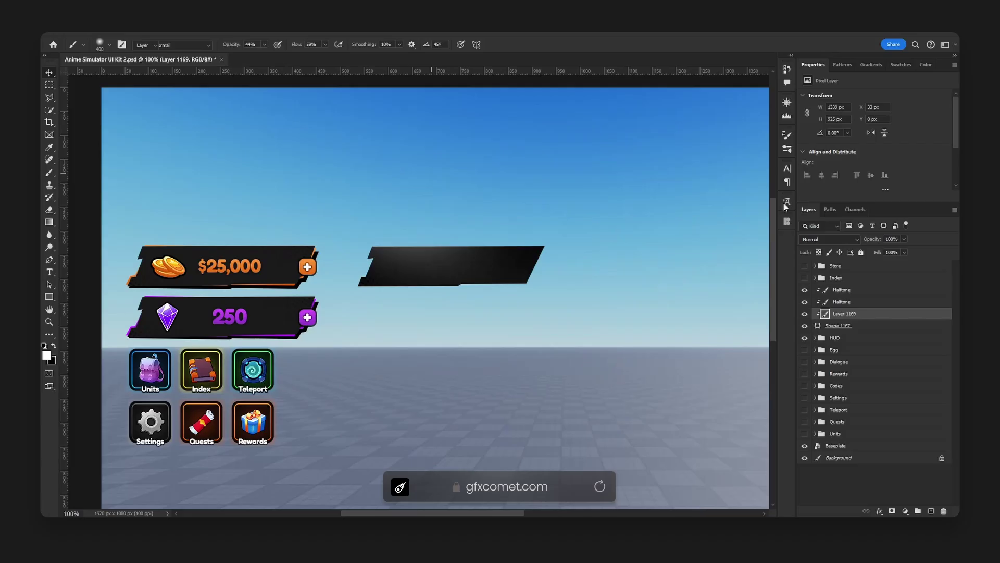
# Step: Try the clipped shading layer at 15% and 56% opacity, and delete the layer
pyautogui.click(899, 240)
pyautogui.write('15')
pyautogui.press('Return')
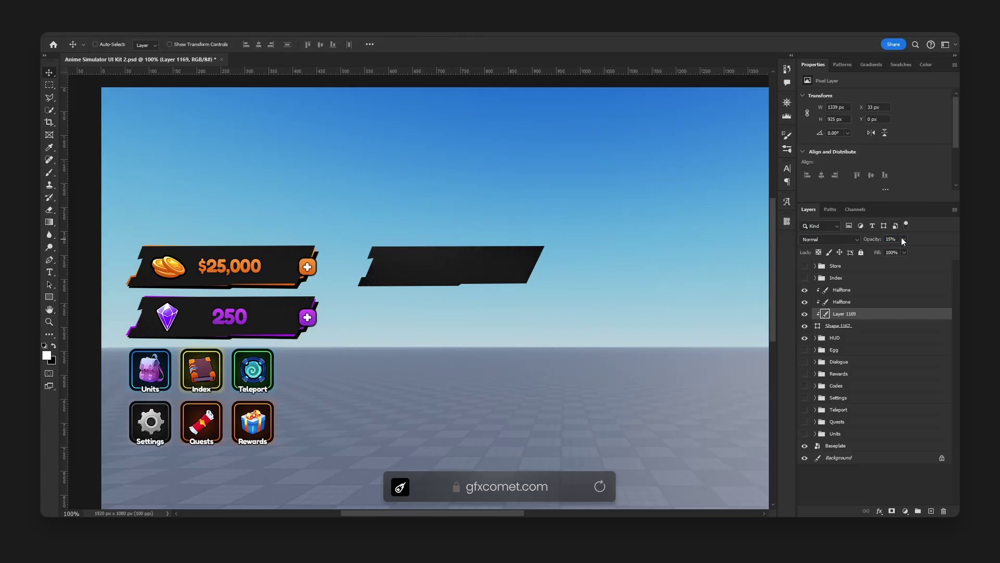
pyautogui.click(889, 240)
pyautogui.write('56')
pyautogui.press('Return')
pyautogui.press('Delete')
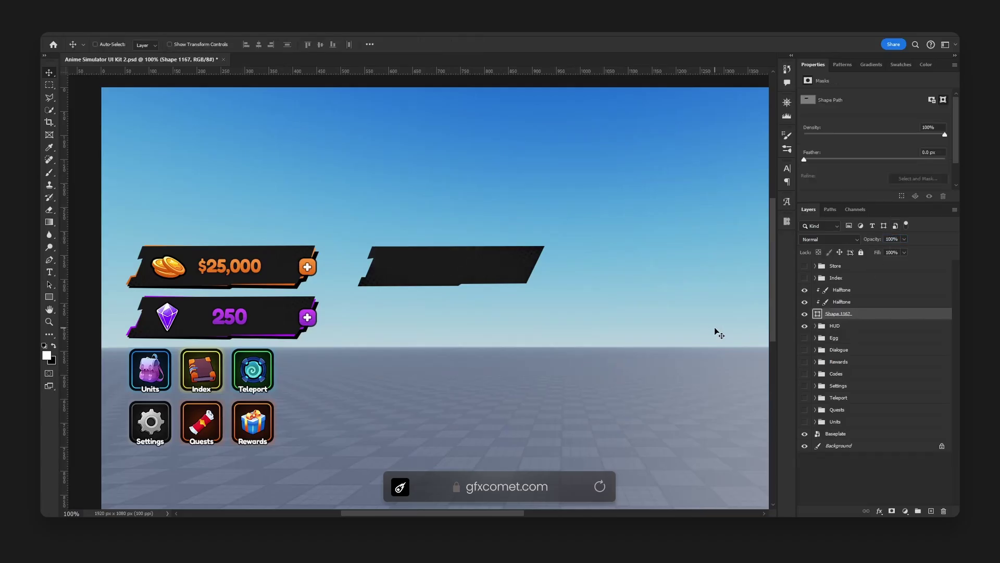
# Step: Duplicate the bar shape beneath the original and rotate the copy slightly clockwise so its edges stick out
pyautogui.click(805, 313)
pyautogui.click(805, 313)
pyautogui.keyDown('alt'); pyautogui.moveTo(857, 316); pyautogui.dragTo(862, 322); pyautogui.keyUp('alt')
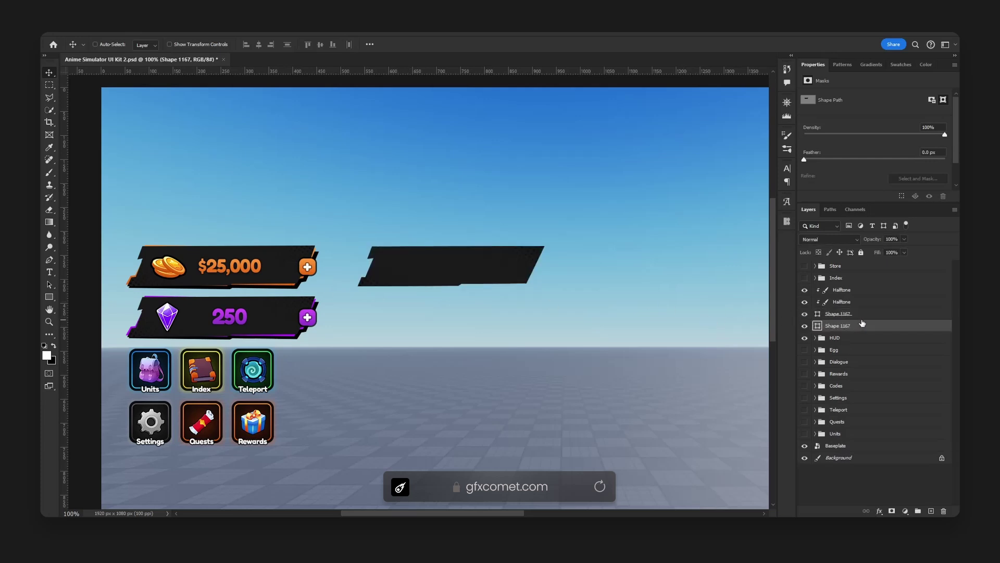
pyautogui.moveTo(532, 259); pyautogui.dragTo(534, 264)
pyautogui.hotkey('ctrl', 't')
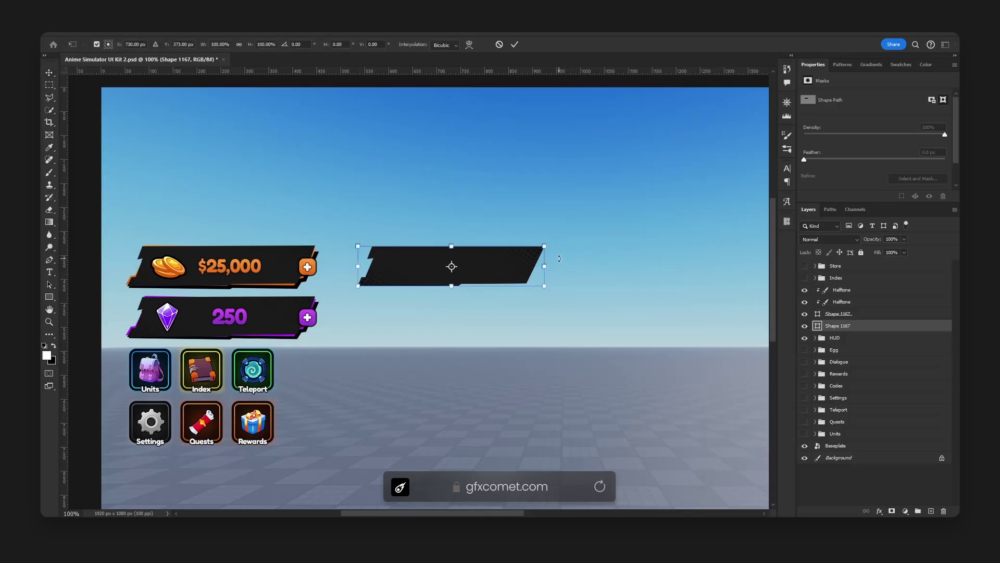
pyautogui.moveTo(559, 259); pyautogui.dragTo(563, 263)
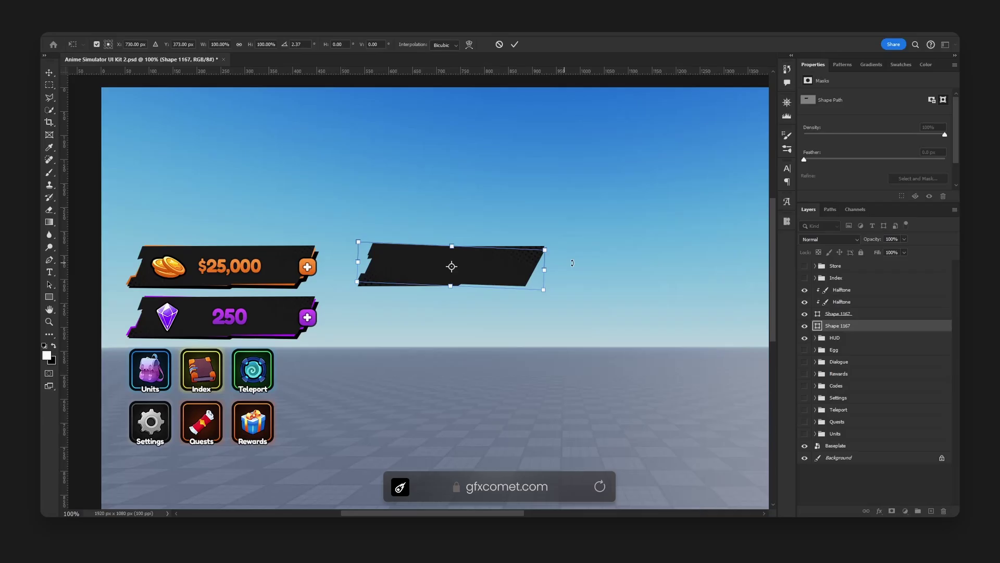
pyautogui.press('Return')
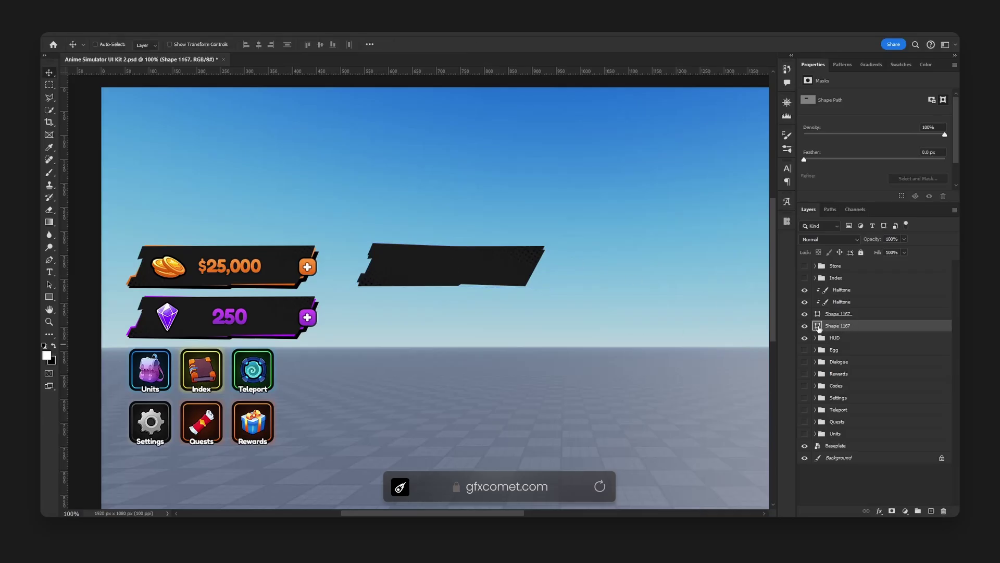
# Step: Recolour the rotated bar copy to green #25e7b3 and fine-tune its rotation
pyautogui.doubleClick(818, 326)
pyautogui.moveTo(698, 268)
pyautogui.mouseDown()
pyautogui.moveTo(699, 242)
pyautogui.moveTo(697, 293)
pyautogui.moveTo(698, 282)
pyautogui.moveTo(659, 249)
pyautogui.moveTo(669, 225)
pyautogui.mouseUp()
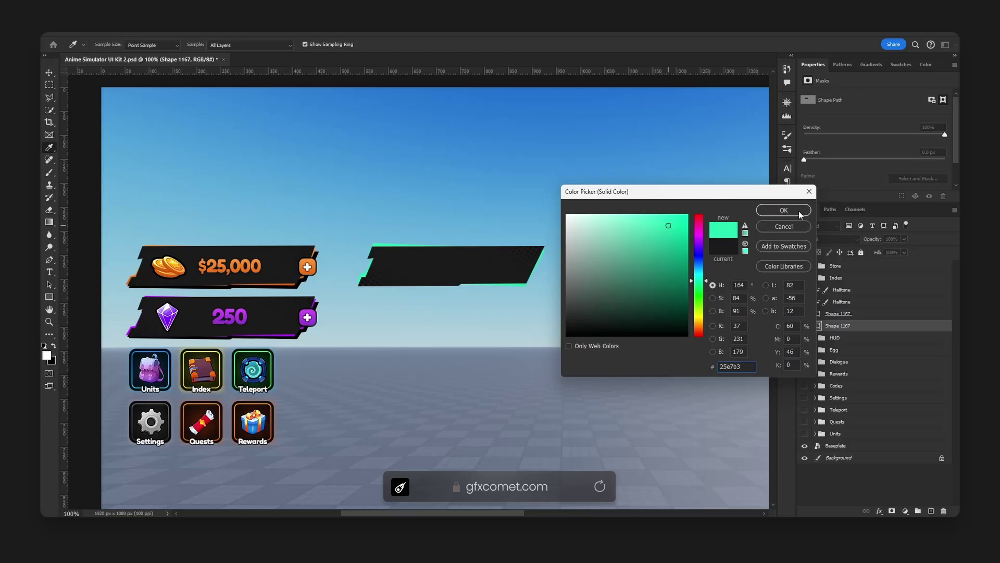
pyautogui.click(784, 210)
pyautogui.hotkey('ctrl', 't')
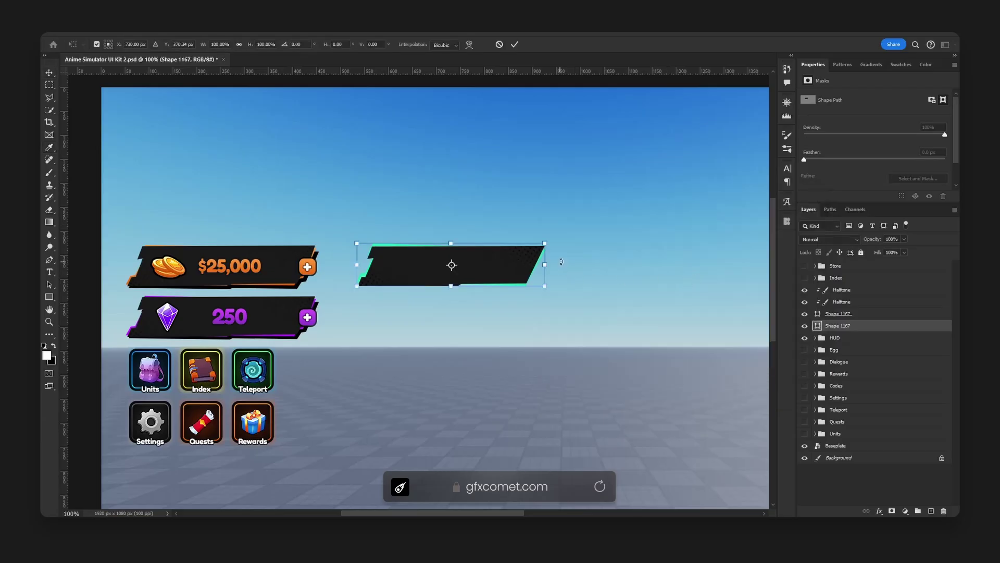
pyautogui.moveTo(561, 262); pyautogui.dragTo(562, 260)
pyautogui.press('Return')
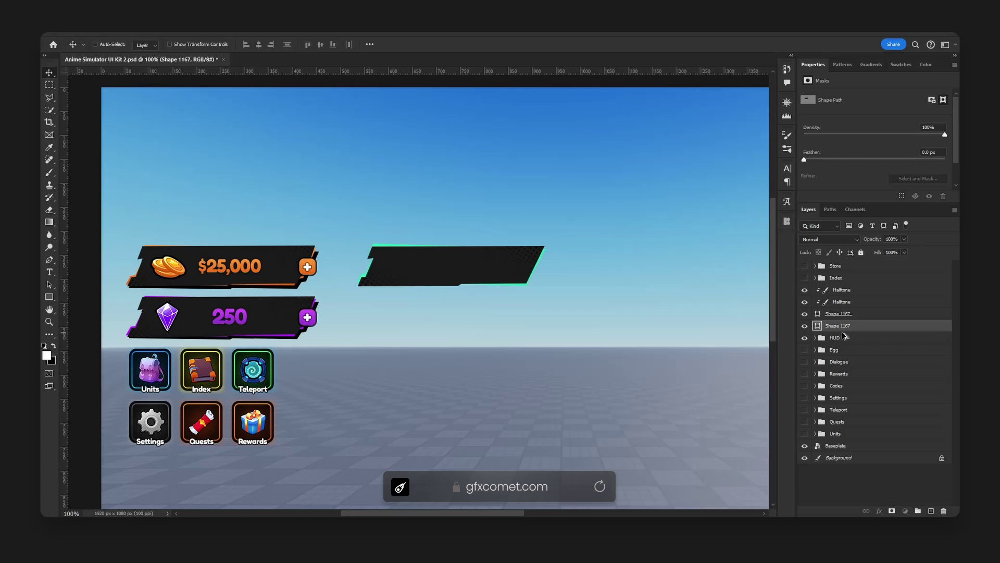
# Step: Duplicate the green shape beneath itself, colour the lower copy black #000000 and offset it slightly down and right as a shadow
pyautogui.hotkey('ctrl', 'j')
pyautogui.doubleClick(818, 338)
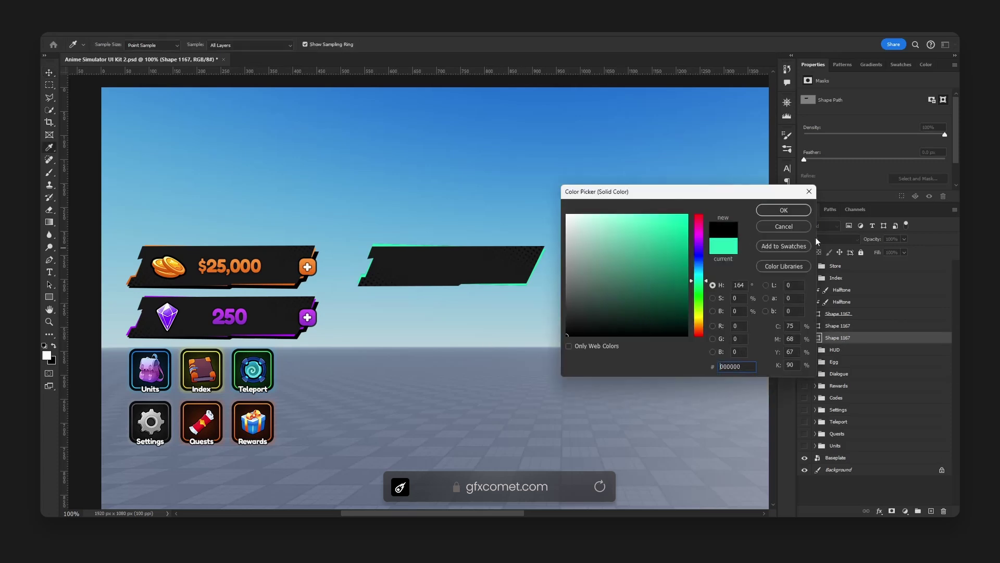
pyautogui.click(784, 210)
pyautogui.moveTo(515, 271); pyautogui.dragTo(517, 277)
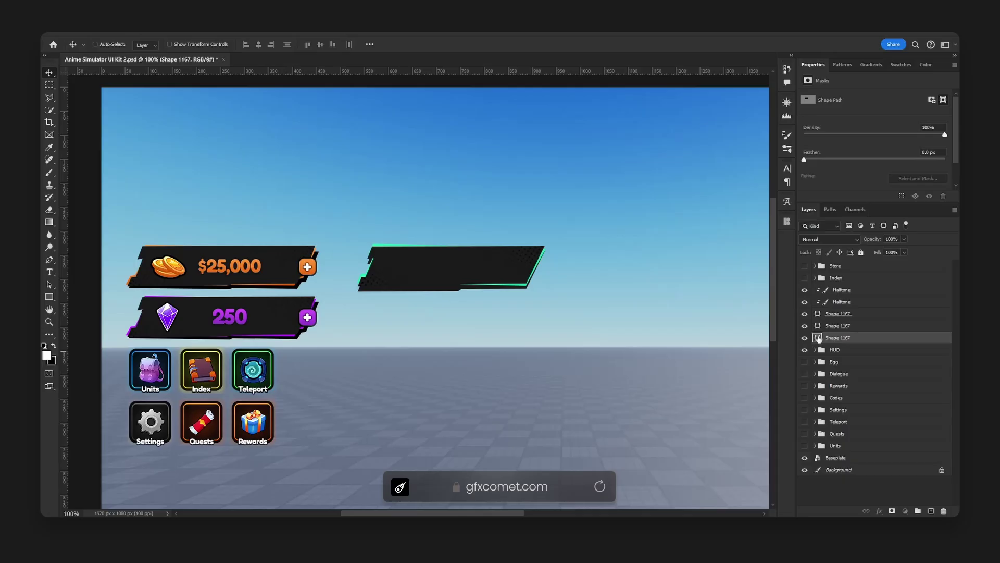
pyautogui.doubleClick(818, 337)
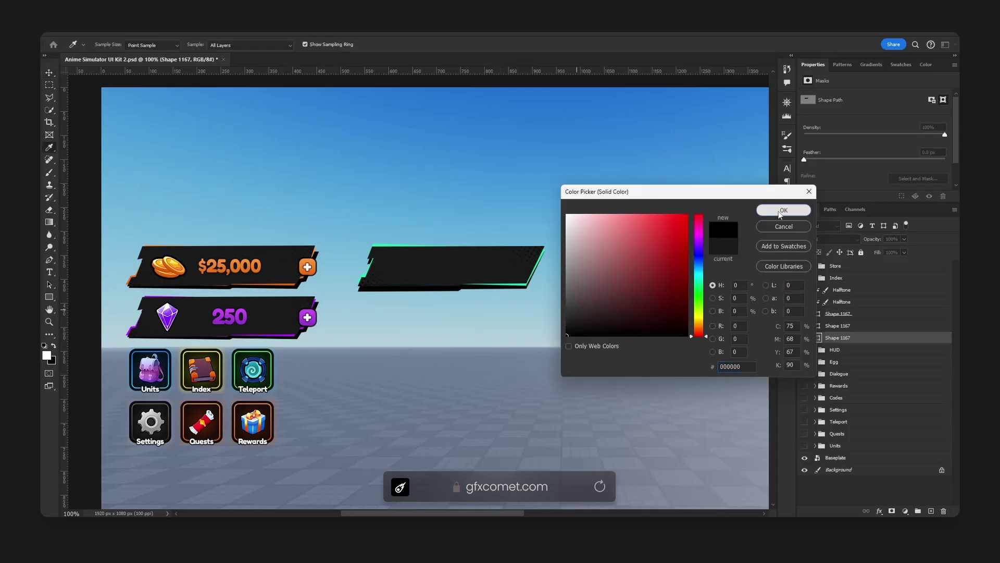
pyautogui.click(783, 210)
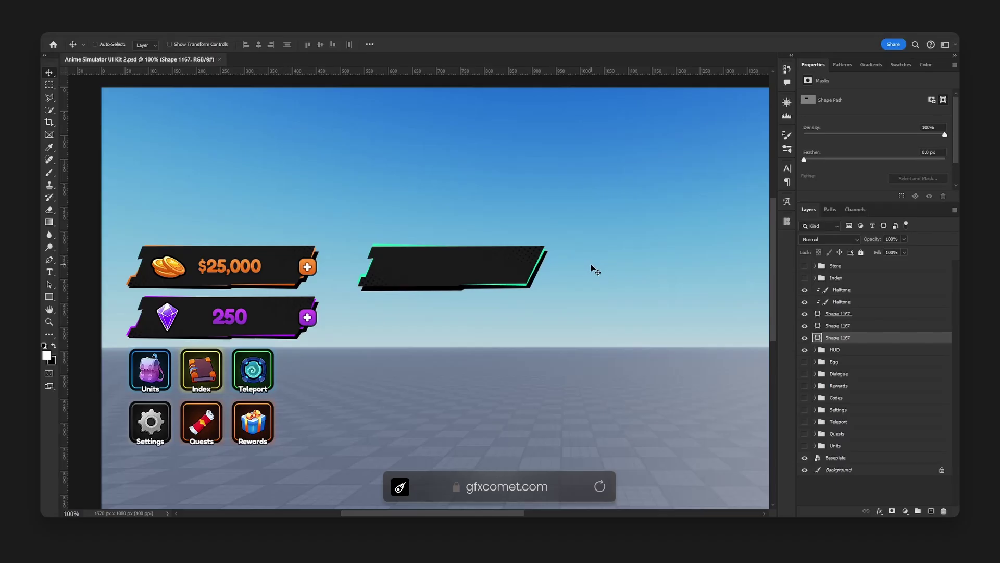
# Step: Select the green edge shape above the black shadow, check it by toggling its visibility, and duplicate it
pyautogui.hotkey('alt', ']')
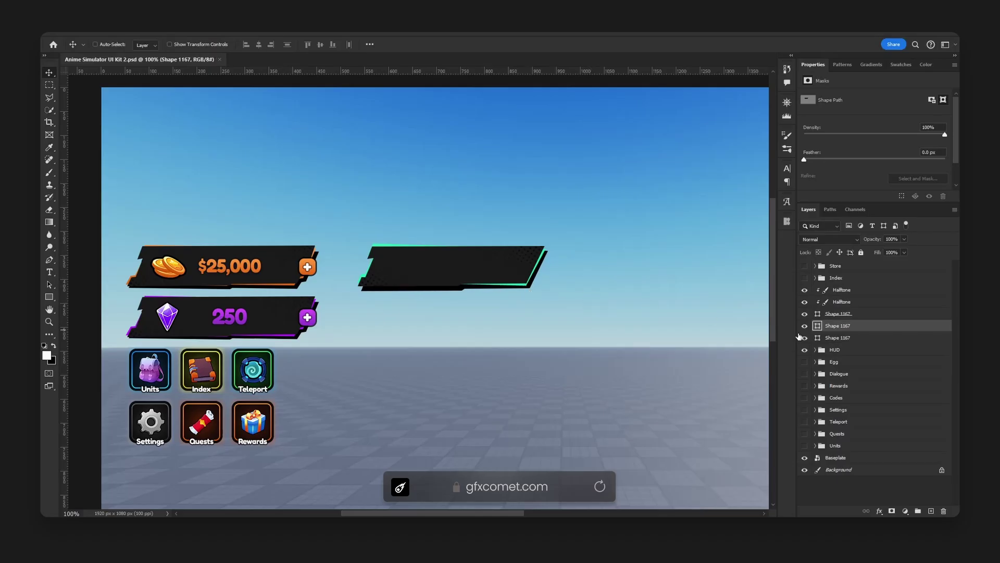
pyautogui.click(805, 326)
pyautogui.click(806, 325)
pyautogui.hotkey('ctrl', 'j')
# Step: Rasterize the green shape copy and apply a Gaussian Blur with a 16.6 pixel radius for a glow
pyautogui.click(179, 31)
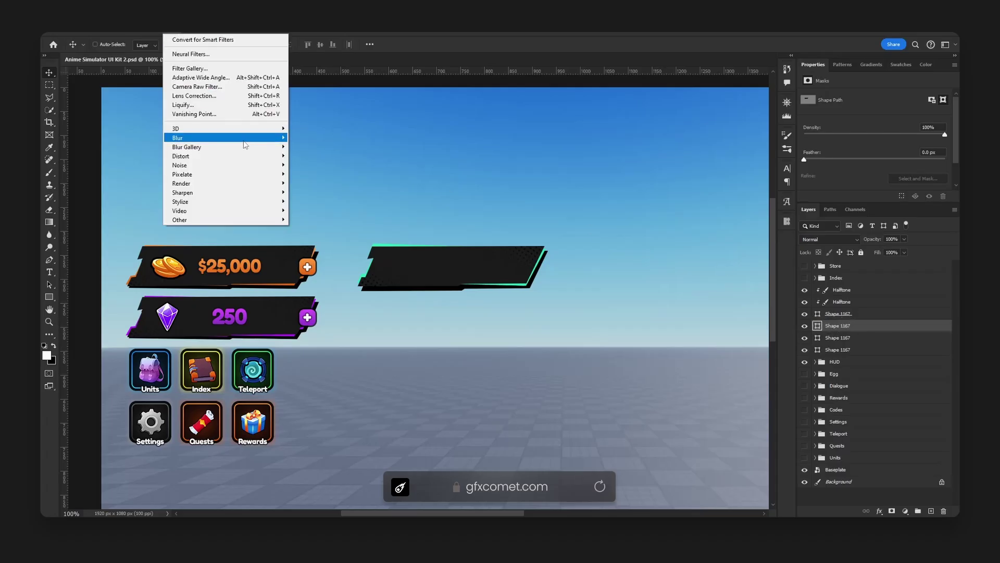
pyautogui.moveTo(245, 145)
pyautogui.click(313, 174)
pyautogui.click(574, 216)
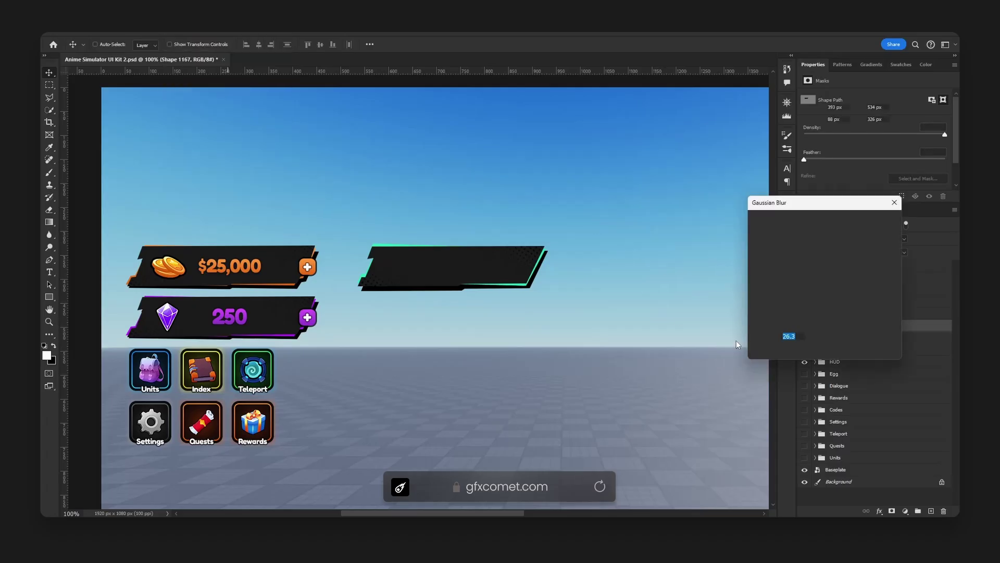
pyautogui.moveTo(785, 350)
pyautogui.mouseDown()
pyautogui.moveTo(776, 352)
pyautogui.moveTo(796, 352)
pyautogui.mouseUp()
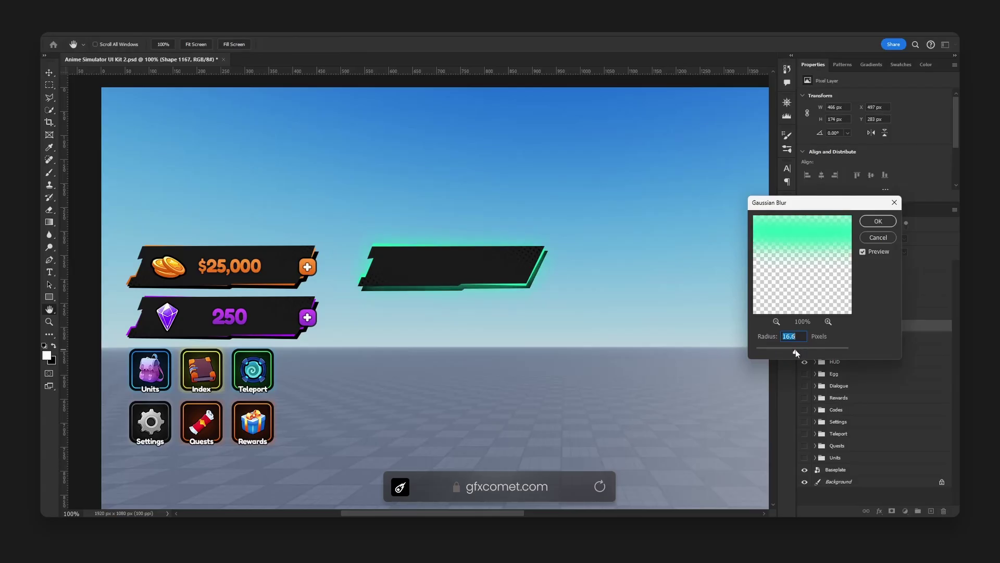
pyautogui.click(878, 221)
pyautogui.press('v')
pyautogui.moveTo(551, 266); pyautogui.dragTo(553, 317)
pyautogui.hotkey('ctrl', 'z')
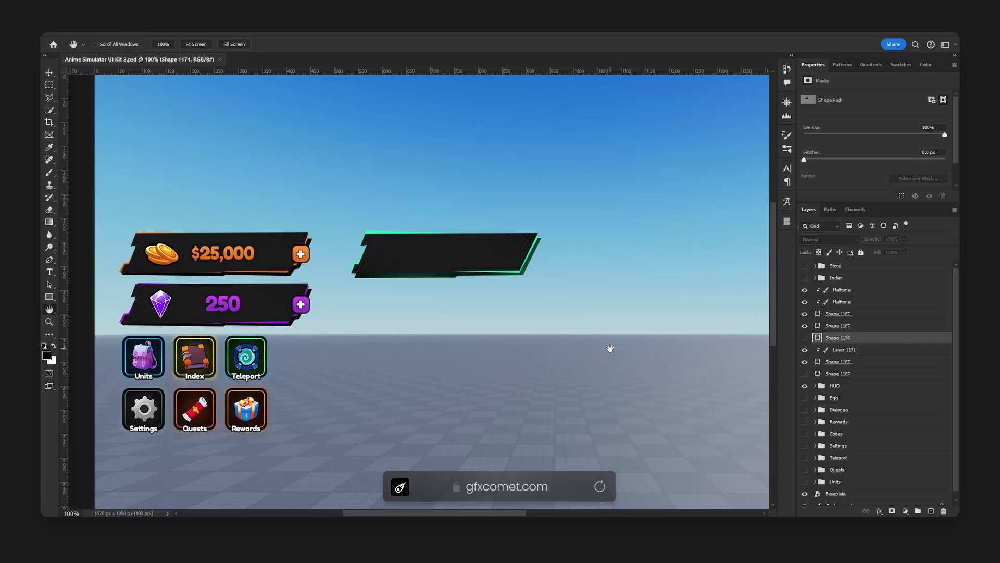
# Step: Examine the new bar's edges, glow and shadow at 200% against the finished gold and gem bars
pyautogui.hotkey('ctrl', '+')
pyautogui.moveTo(370, 234); pyautogui.dragTo(494, 246)
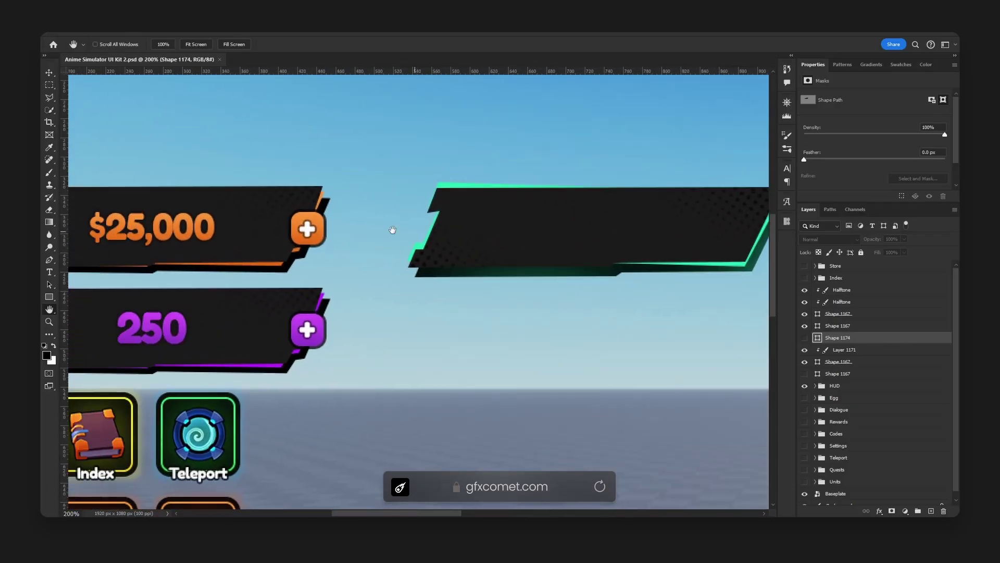
pyautogui.moveTo(372, 239); pyautogui.dragTo(375, 228)
pyautogui.moveTo(394, 325); pyautogui.dragTo(574, 300)
pyautogui.hscroll(9, 574, 301)
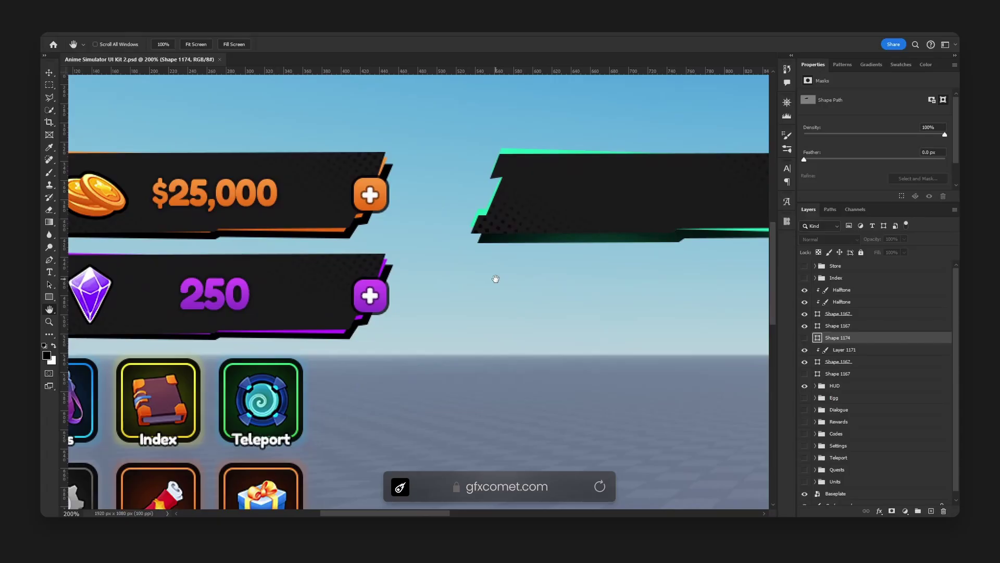
pyautogui.scroll(2, 264, 328)
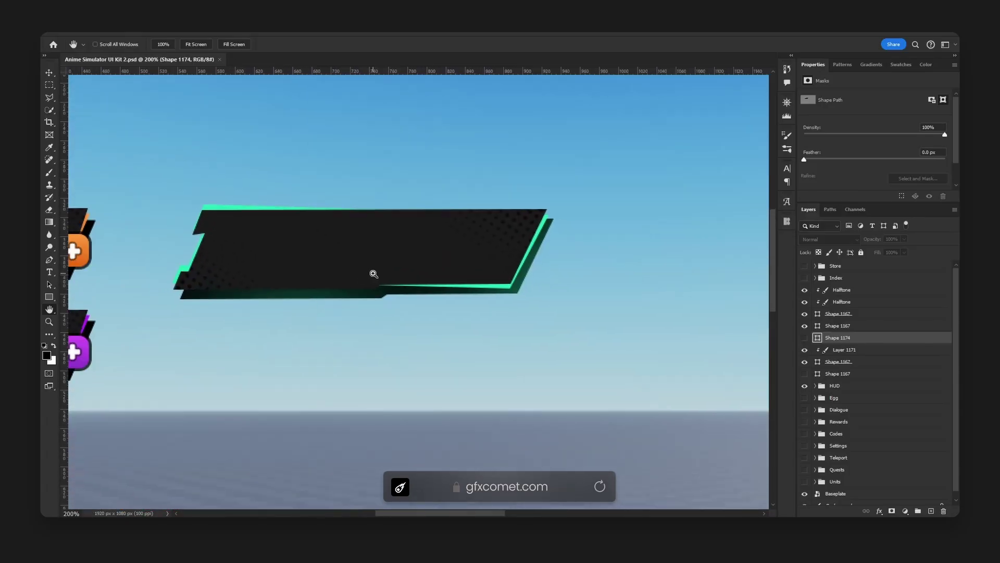
pyautogui.hotkey('ctrl', '-')
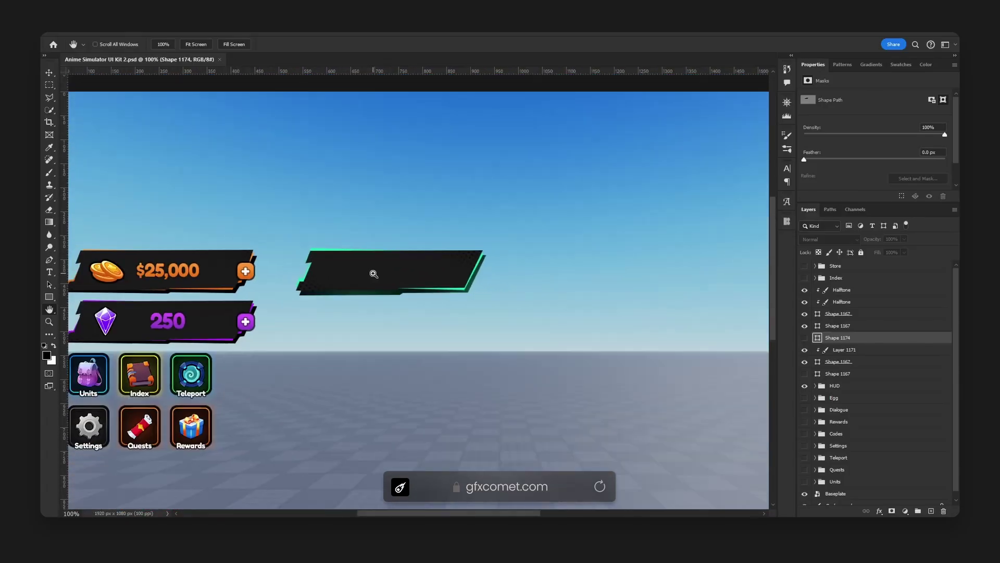
# Step: Group the new bar's layers, from the topmost Halftone down to the visible shadow shape
pyautogui.click(847, 363)
pyautogui.keyDown('shift'); pyautogui.click(855, 293); pyautogui.keyUp('shift')
pyautogui.hotkey('ctrl', 'g')
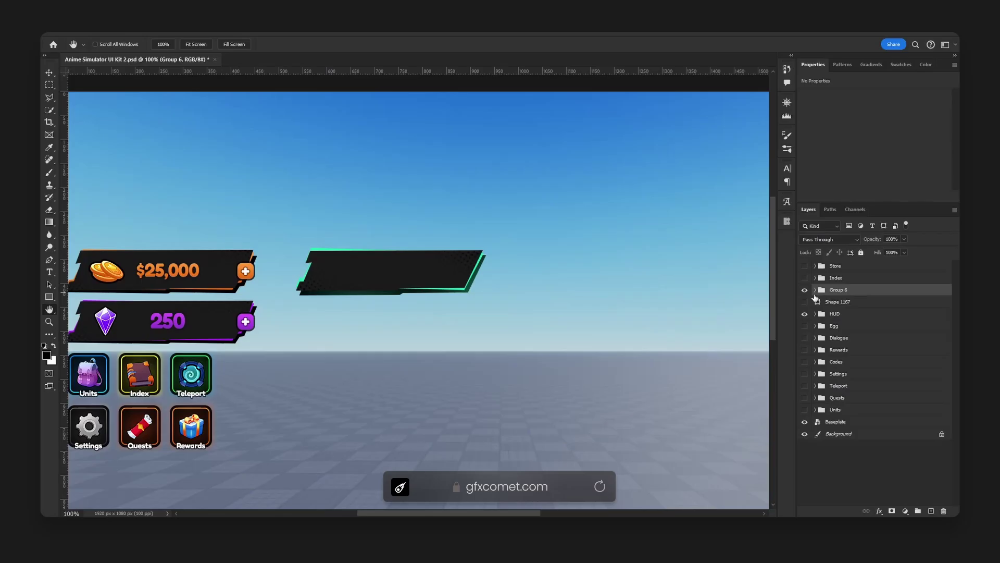
# Step: Duplicate the new bar's group and place the copy directly below the original bar
pyautogui.press('v')
pyautogui.hotkey('ctrl', 'j')
pyautogui.moveTo(446, 264); pyautogui.dragTo(539, 276)
pyautogui.hotkey('ctrl', '+')
pyautogui.press('space')
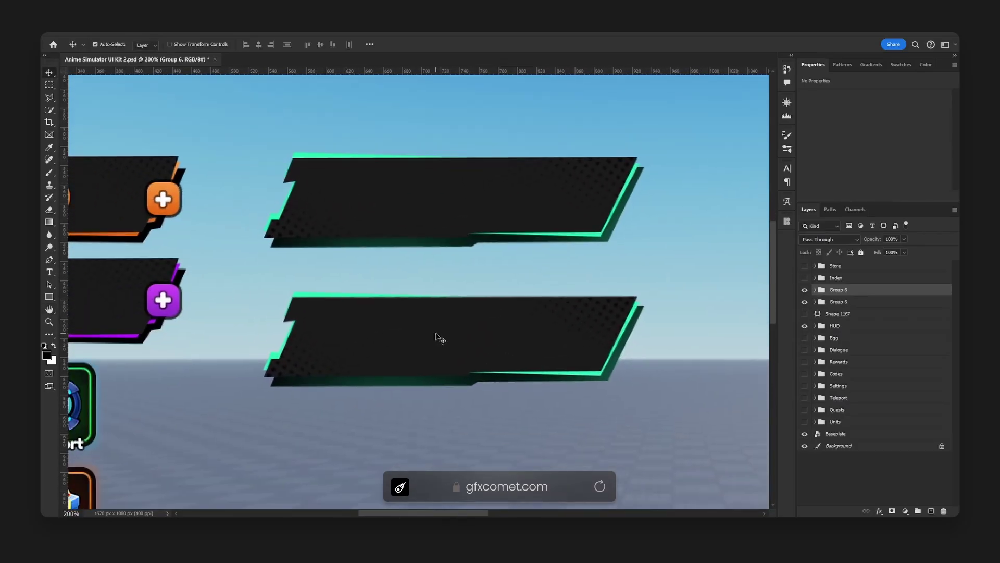
# Step: Recolor the copied bar's main shape and green edge shape solid white
pyautogui.click(440, 339)
pyautogui.doubleClick(826, 326)
pyautogui.moveTo(623, 290); pyautogui.dragTo(499, 175)
pyautogui.press('Return')
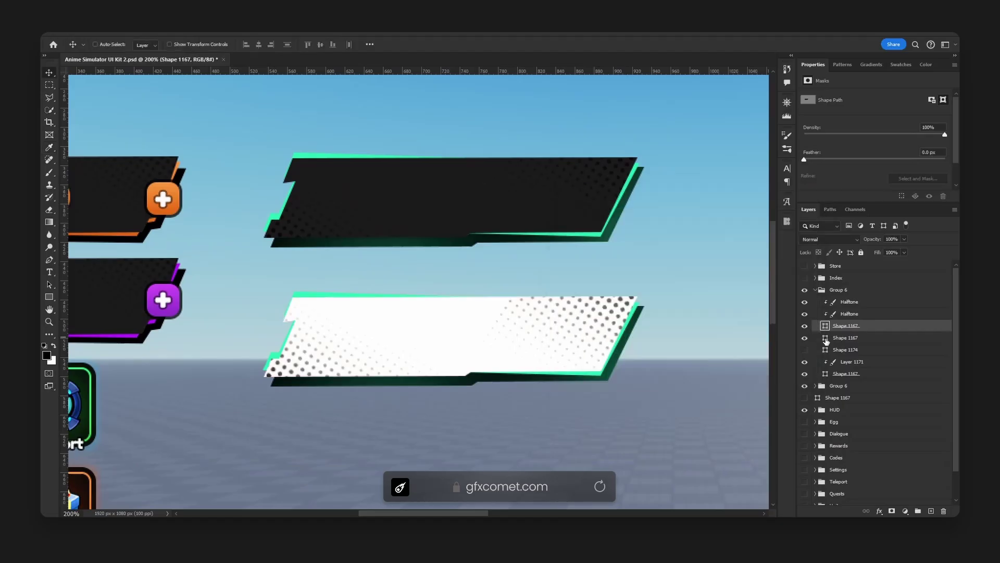
pyautogui.doubleClick(826, 339)
pyautogui.moveTo(641, 270); pyautogui.dragTo(520, 190)
pyautogui.click(780, 214)
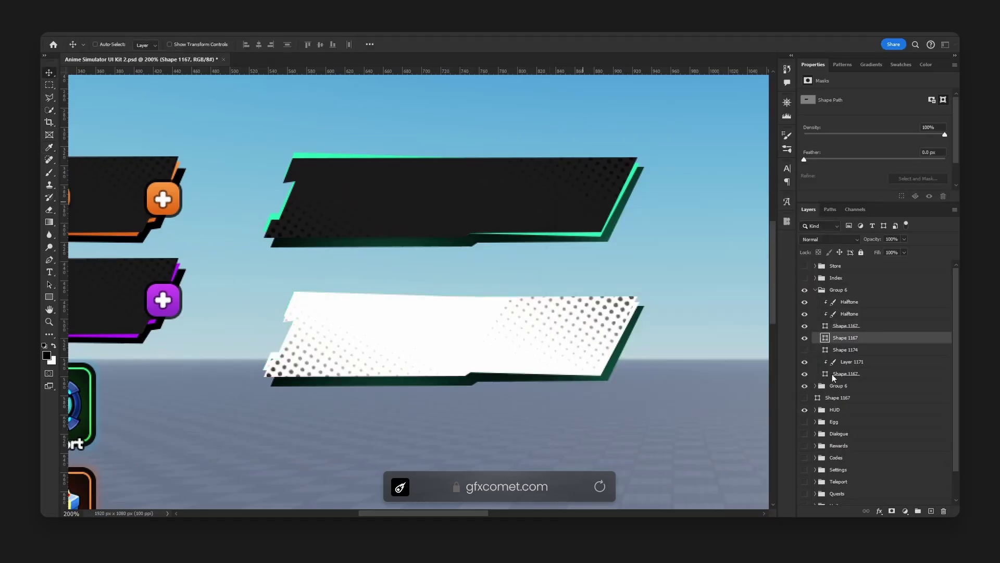
# Step: Identify the copied bar's shadow shape by toggling its visibility and recolor it white
pyautogui.click(805, 374)
pyautogui.click(842, 375)
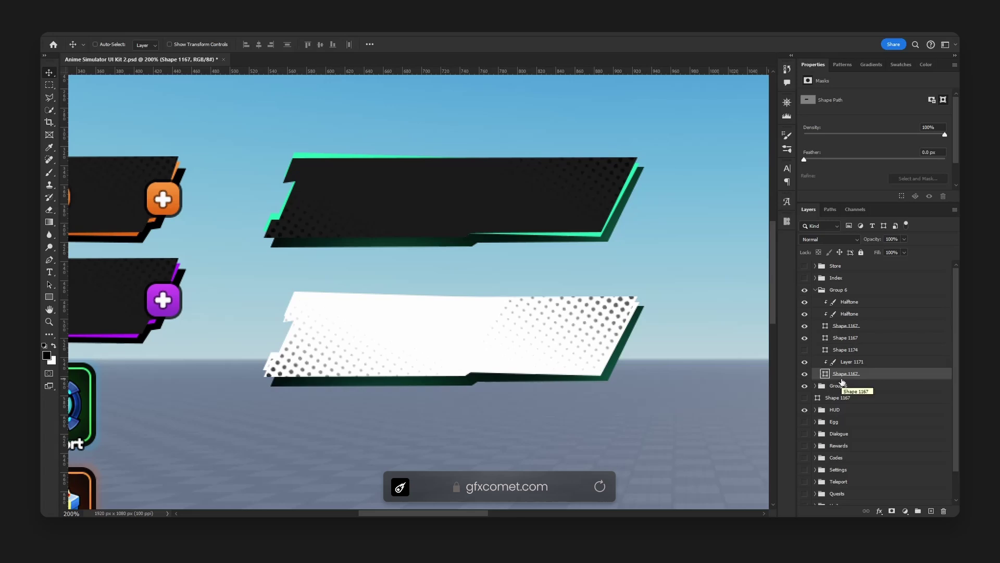
pyautogui.doubleClick(826, 376)
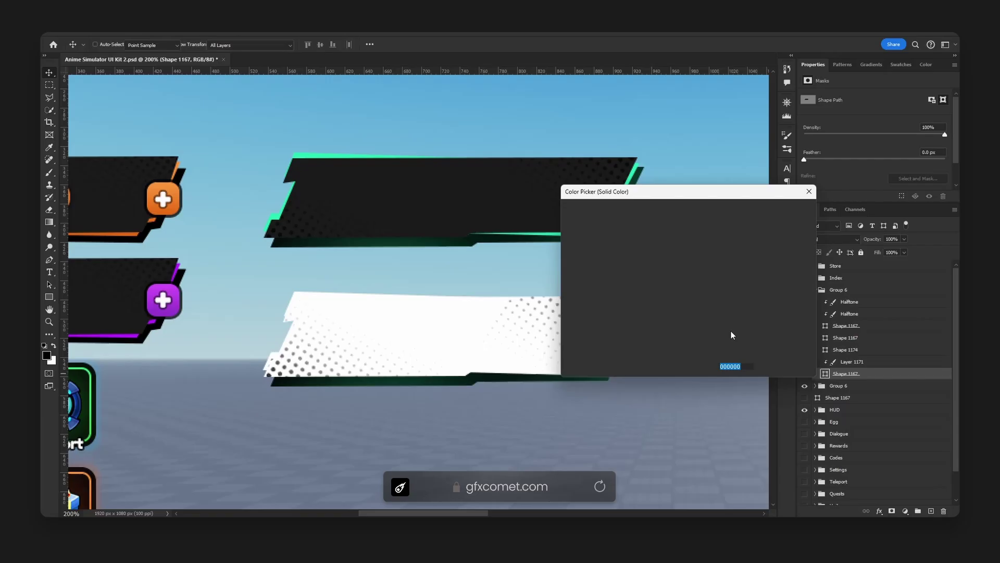
pyautogui.click(476, 166)
pyautogui.click(782, 208)
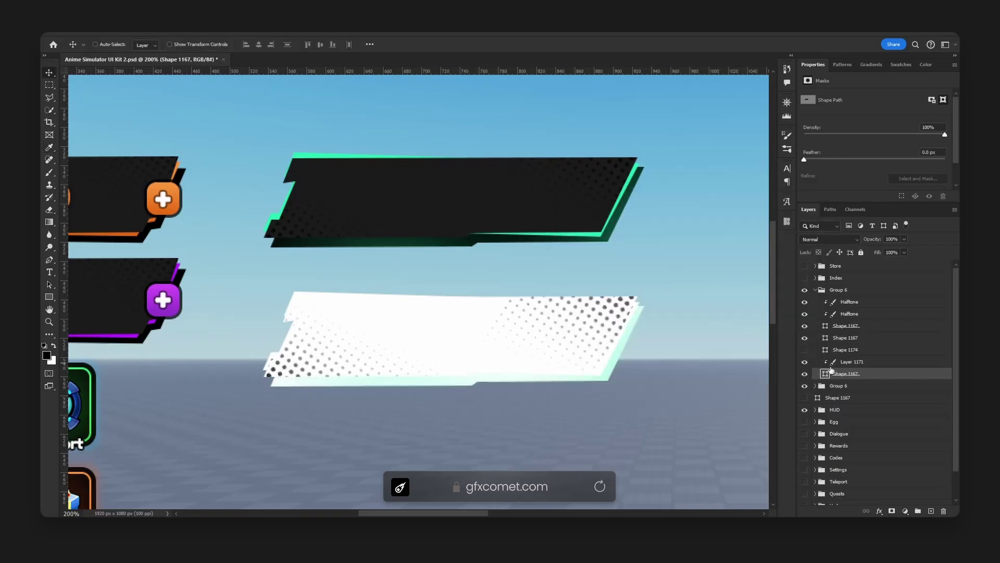
# Step: Hide both halftone layers and export the white main and edge shapes as separate PNGs, naming the main one currency_main
pyautogui.click(804, 327)
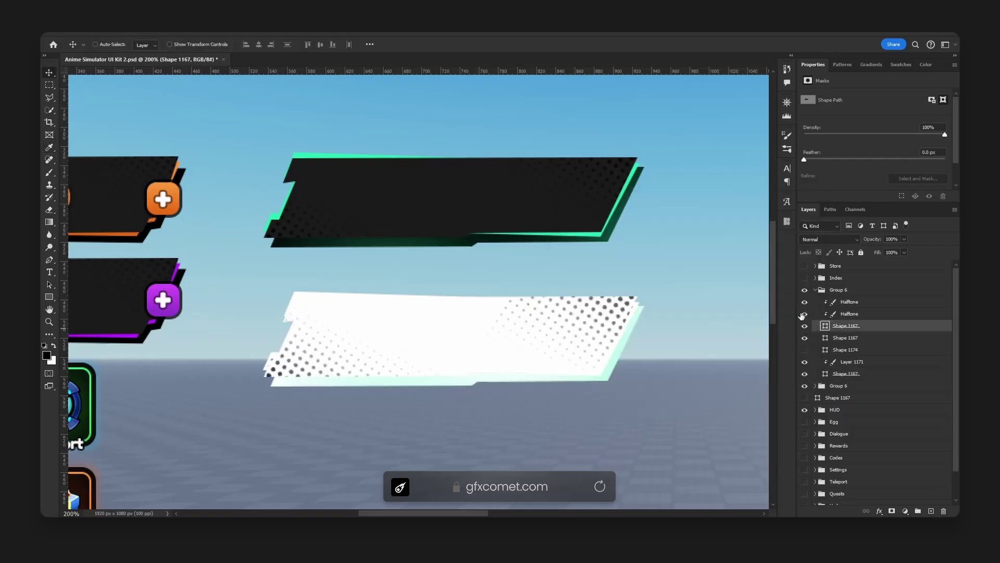
pyautogui.click(803, 313)
pyautogui.click(803, 302)
pyautogui.rightClick(835, 327)
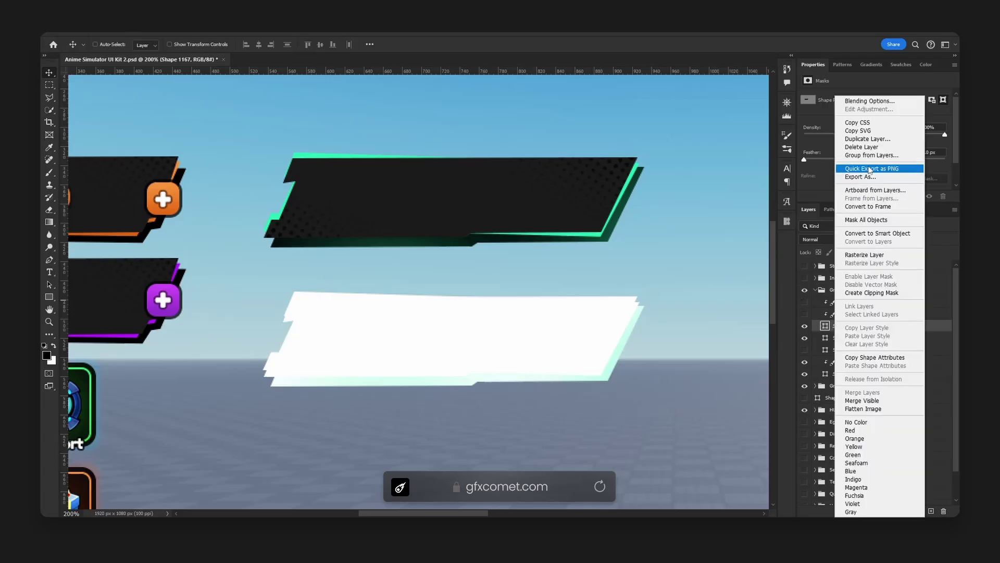
pyautogui.click(849, 169)
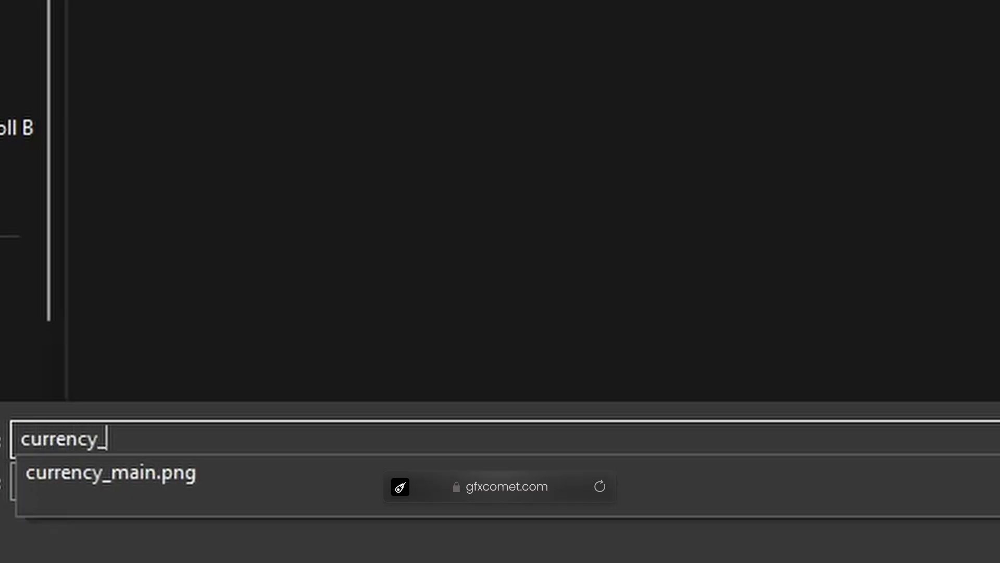
pyautogui.write('co')
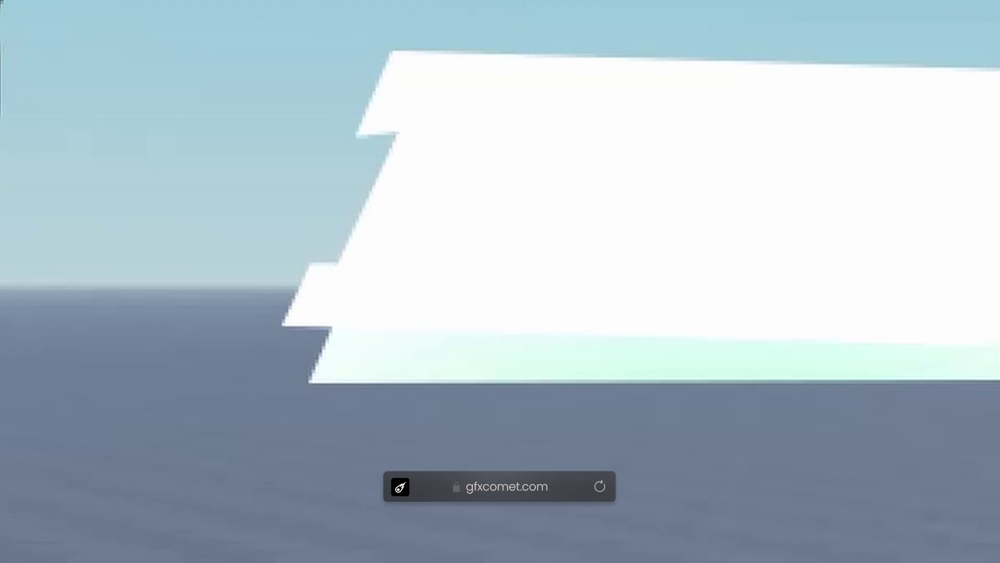
# Step: Export the white shadow shape as a PNG with its clipped glow layer temporarily hidden
pyautogui.click(815, 371)
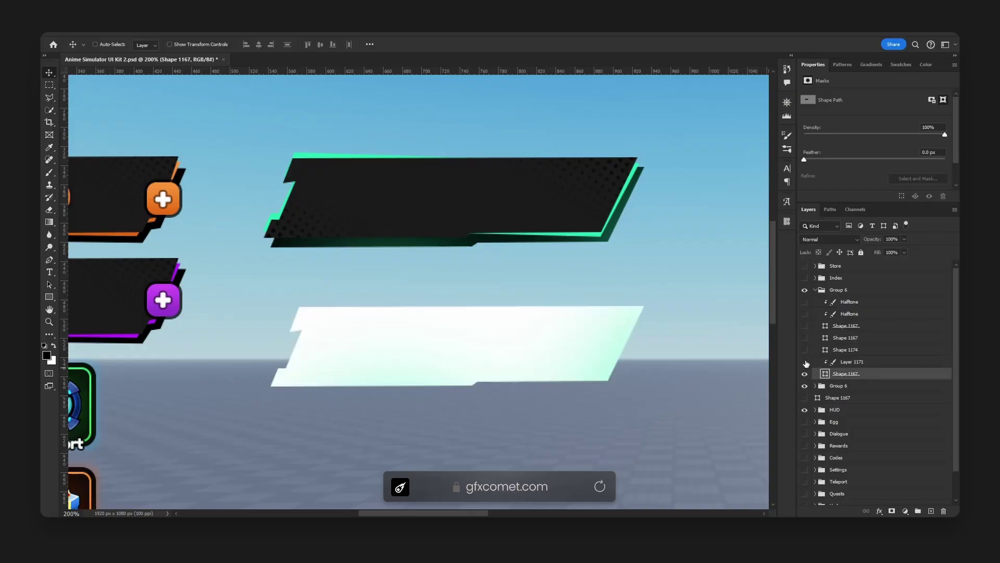
pyautogui.click(805, 362)
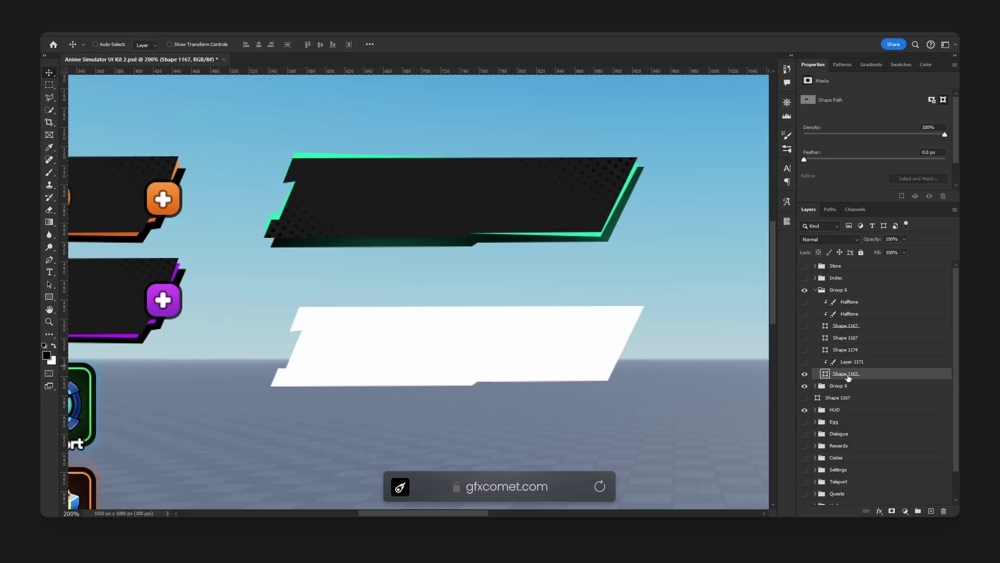
pyautogui.rightClick(853, 379)
pyautogui.click(805, 363)
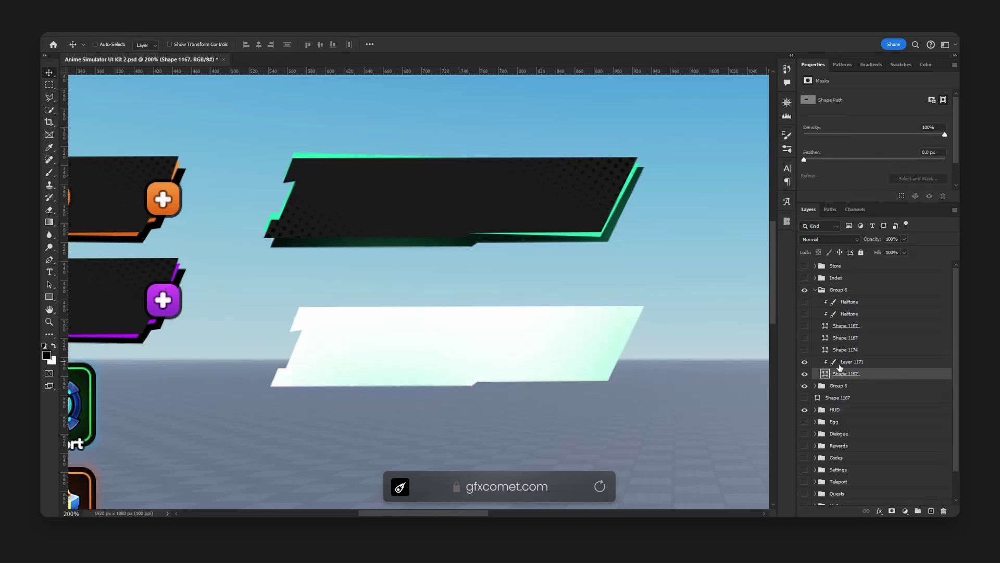
# Step: Duplicate the green glow layer and delete everything in the copy outside the shadow shape's outline
pyautogui.click(840, 367)
pyautogui.hotkey('ctrl', 'j')
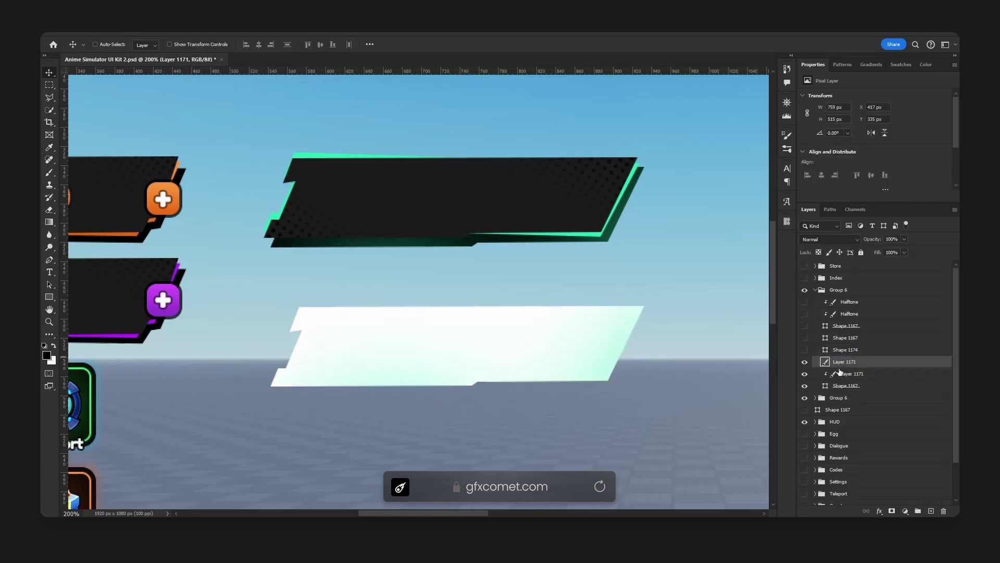
pyautogui.click(805, 386)
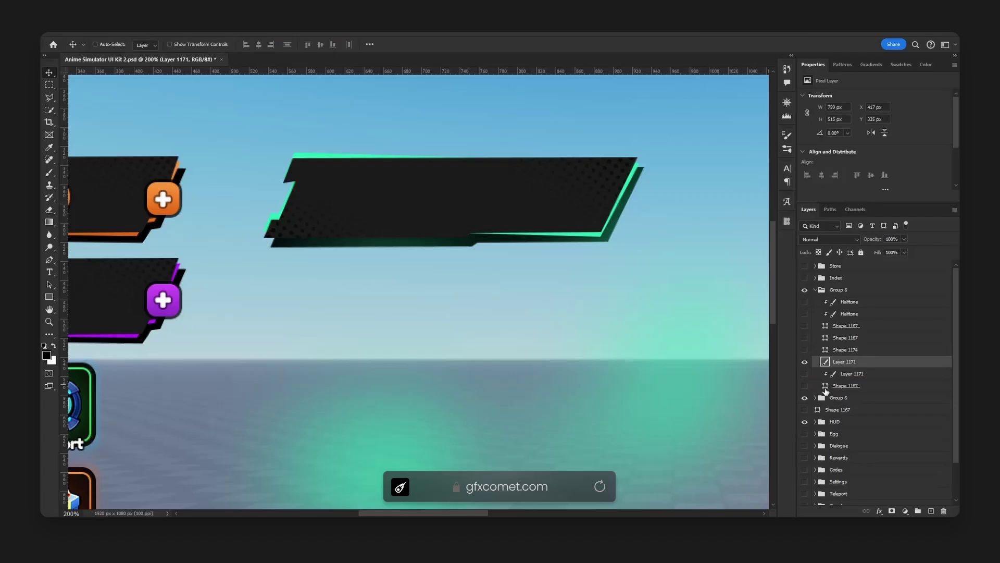
pyautogui.keyDown('ctrl'); pyautogui.click(826, 387); pyautogui.keyUp('ctrl')
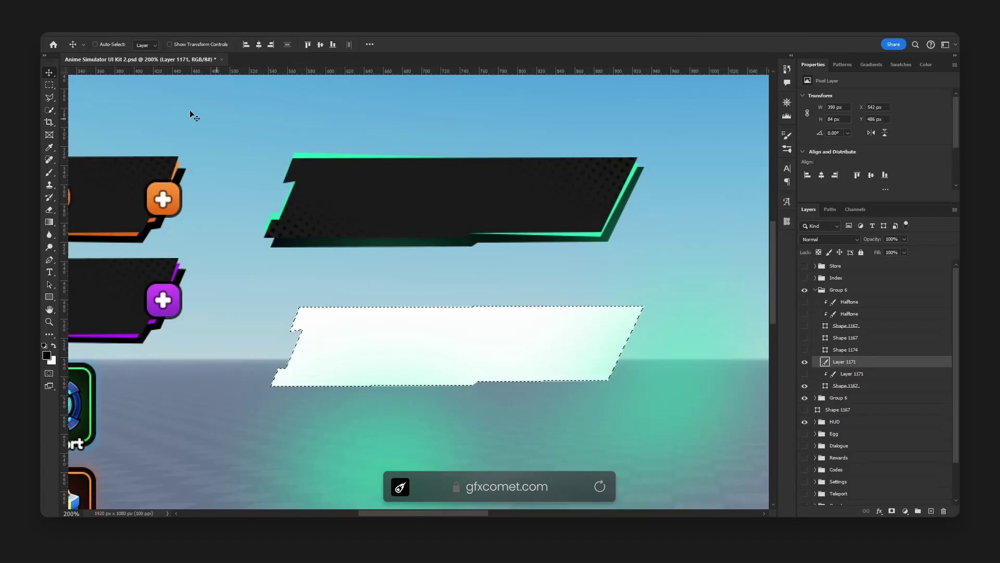
pyautogui.click(49, 84)
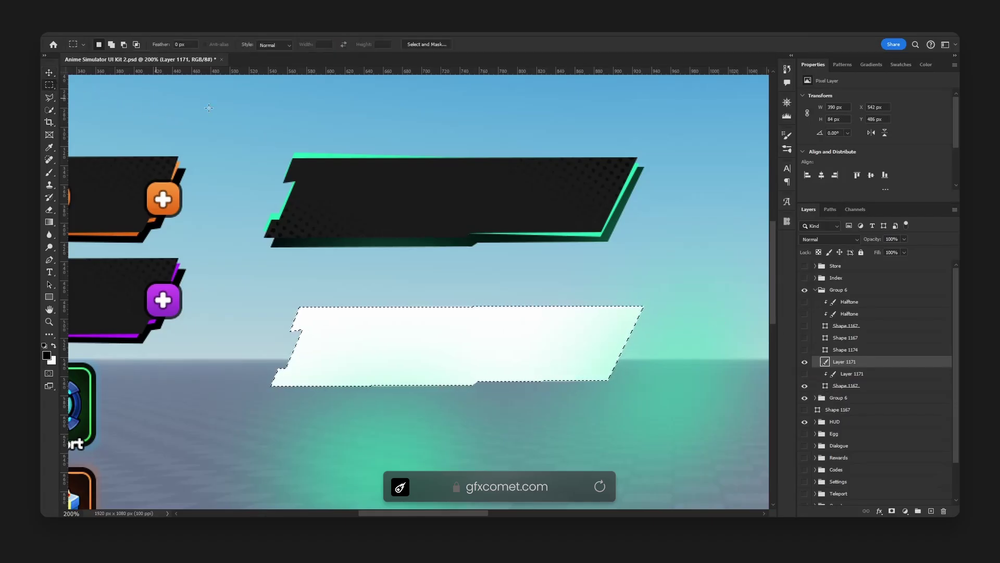
pyautogui.rightClick(378, 193)
pyautogui.click(408, 206)
pyautogui.press('Delete')
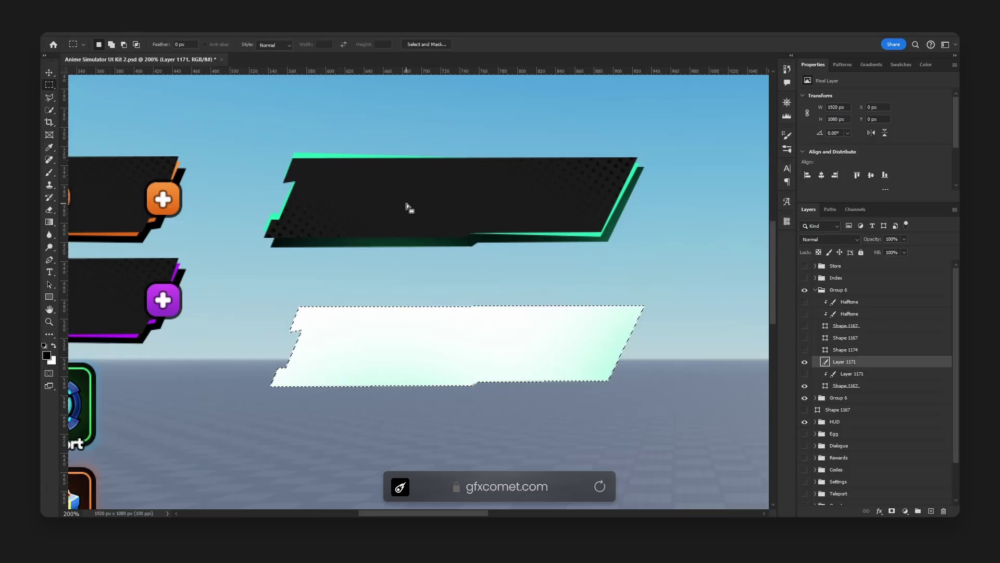
pyautogui.hotkey('ctrl', 'd')
# Step: Move the trimmed glow copy below the white shadow shape to check its outline, and undo the move
pyautogui.press('v')
pyautogui.moveTo(555, 279); pyautogui.dragTo(554, 376)
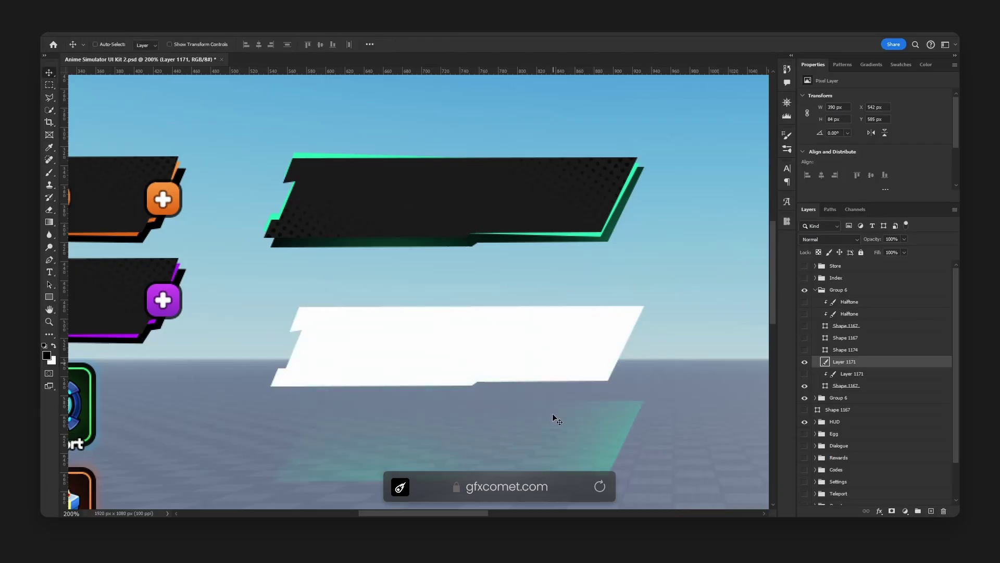
pyautogui.hotkey('ctrl', 'z')
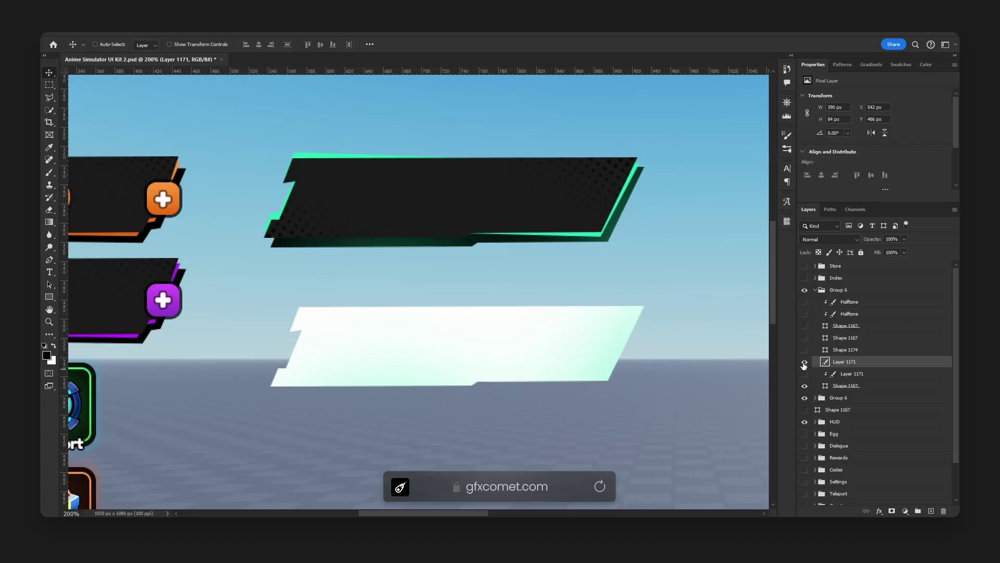
# Step: Hide the shadow shape and turn the trimmed glow white using Hue/Saturation with Saturation -100 and maximum Lightness
pyautogui.click(805, 386)
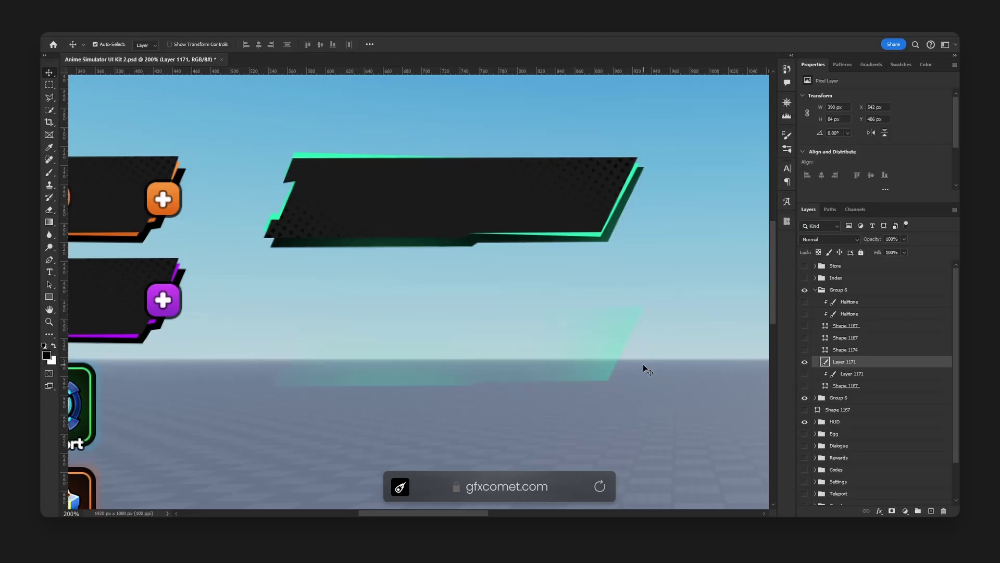
pyautogui.hotkey('ctrl', 'u')
pyautogui.moveTo(754, 338); pyautogui.dragTo(699, 335)
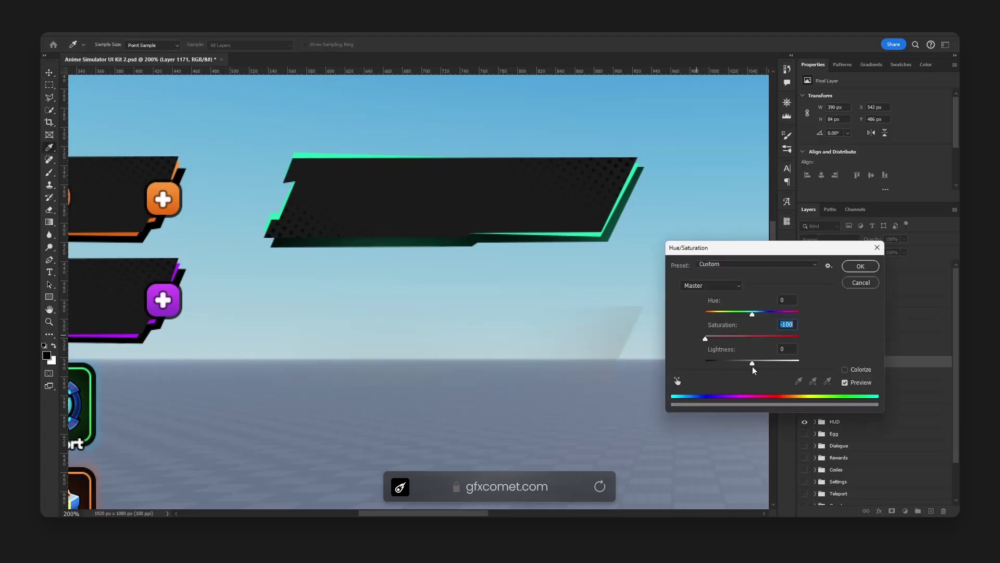
pyautogui.moveTo(752, 362); pyautogui.dragTo(854, 365)
pyautogui.click(863, 269)
# Step: Strengthen the white glow by merging it with a duplicate, and export the merged layer as a PNG
pyautogui.hotkey('ctrl', 'j')
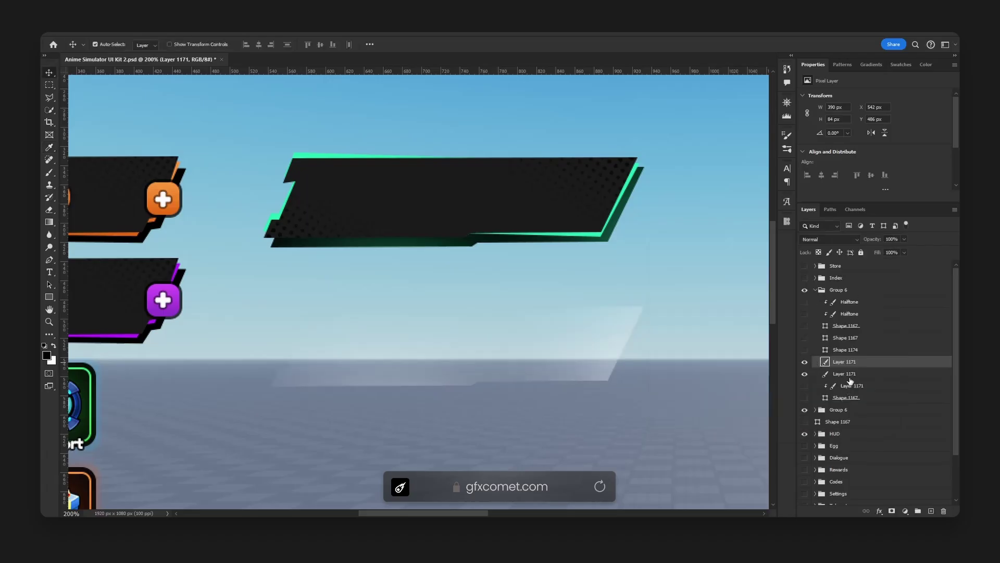
pyautogui.keyDown('shift'); pyautogui.click(854, 374); pyautogui.keyUp('shift')
pyautogui.hotkey('ctrl', 'e')
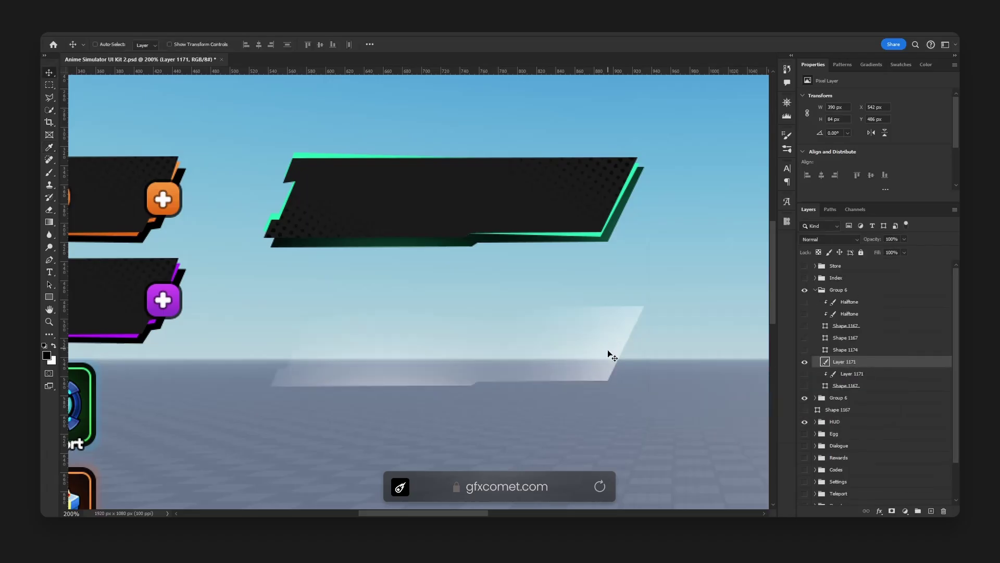
pyautogui.rightClick(854, 362)
pyautogui.click(865, 168)
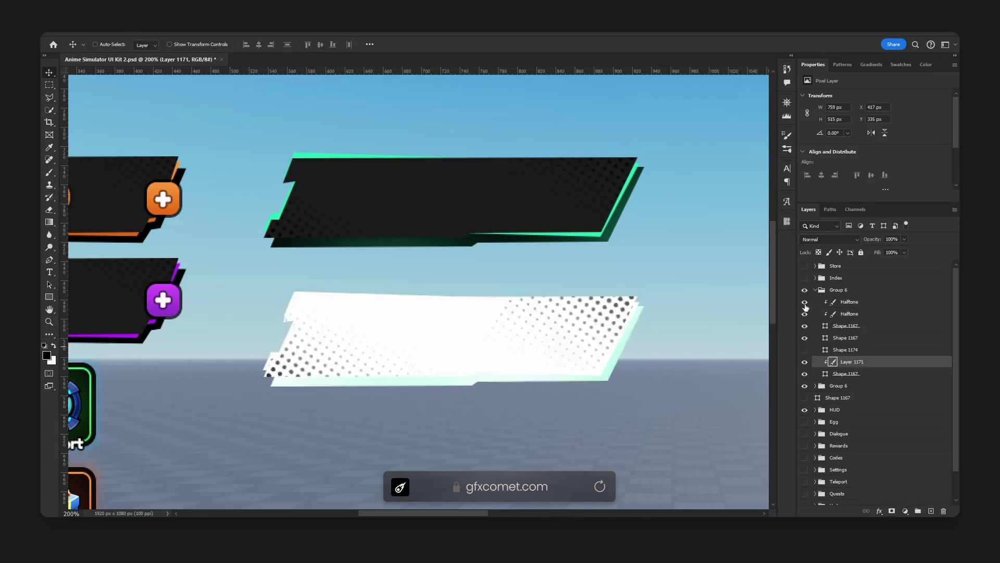
# Step: Merge the copied bar's two Halftone layers and make an unclipped duplicate of the merged layer
pyautogui.click(848, 303)
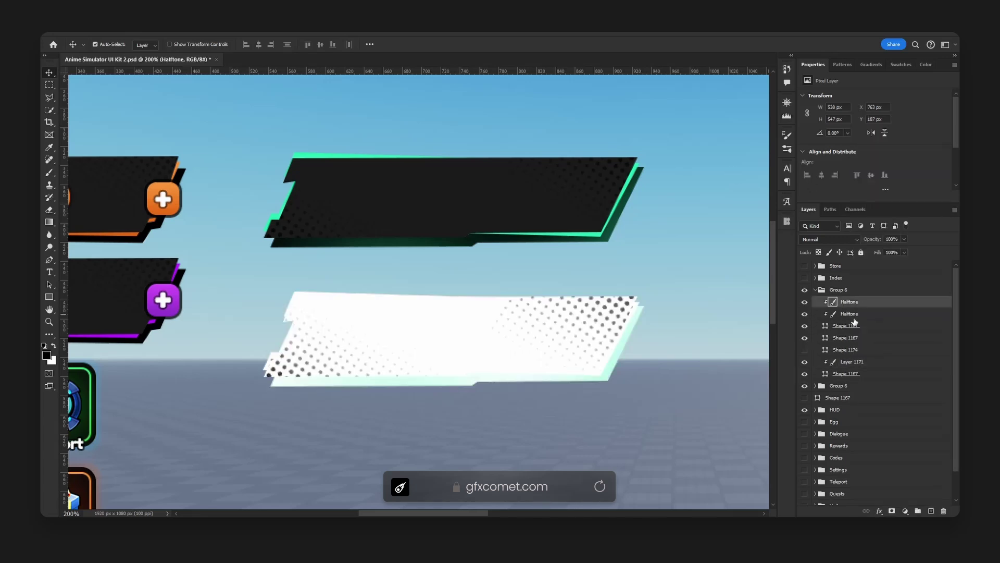
pyautogui.keyDown('shift'); pyautogui.click(852, 314); pyautogui.keyUp('shift')
pyautogui.keyDown('ctrl'); pyautogui.click(850, 316); pyautogui.keyUp('ctrl')
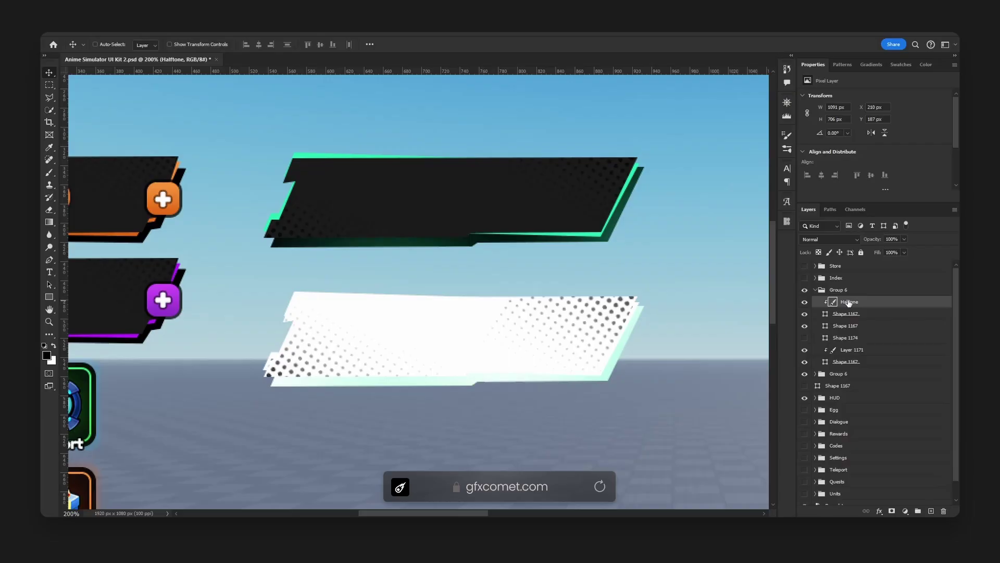
pyautogui.moveTo(850, 303); pyautogui.dragTo(849, 296)
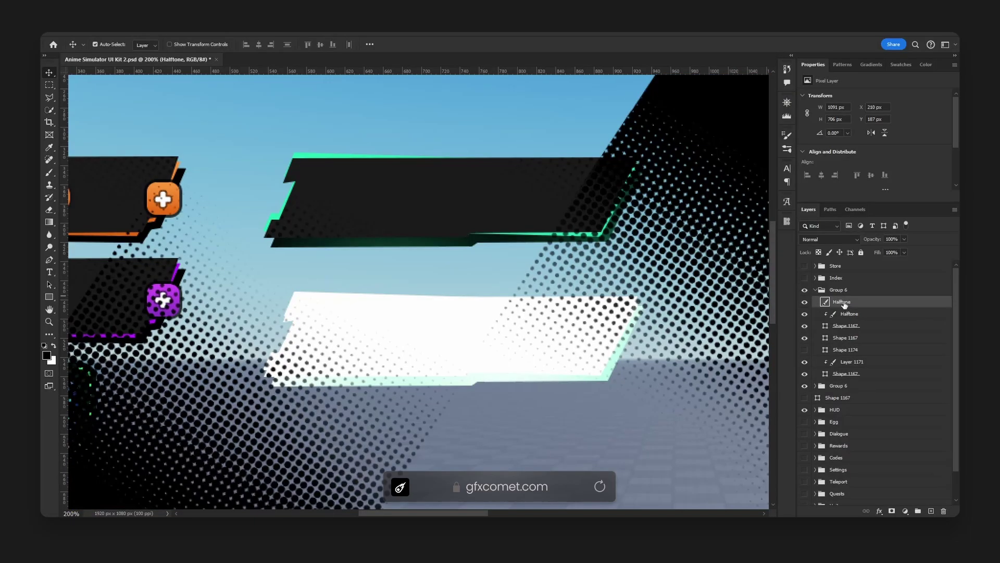
# Step: Invert the unclipped halftone copy to white and strengthen it by merging it with a duplicate
pyautogui.hotkey('ctrl', 'i')
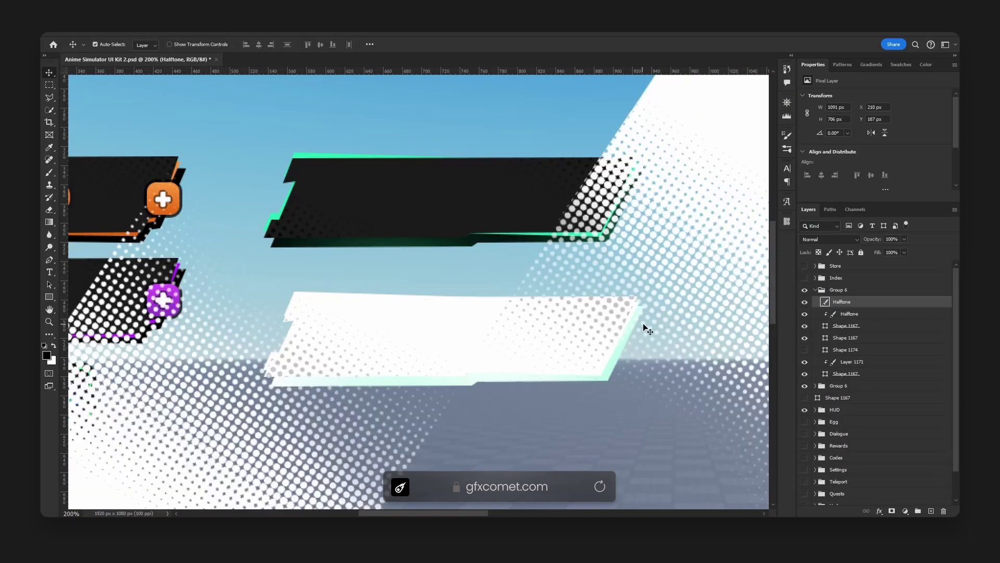
pyautogui.hotkey('ctrl', 'j')
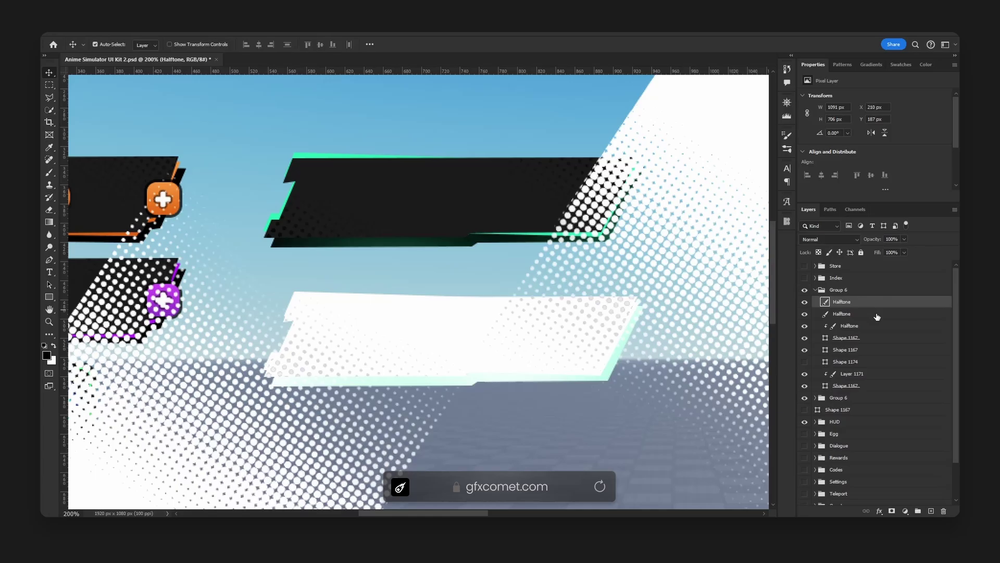
pyautogui.keyDown('shift'); pyautogui.click(877, 316); pyautogui.keyUp('shift')
pyautogui.hotkey('ctrl', 'e')
# Step: Load the main shape's outline as a selection, invert it and delete the white halftone outside the shape
pyautogui.keyDown('ctrl'); pyautogui.click(825, 327); pyautogui.keyUp('ctrl')
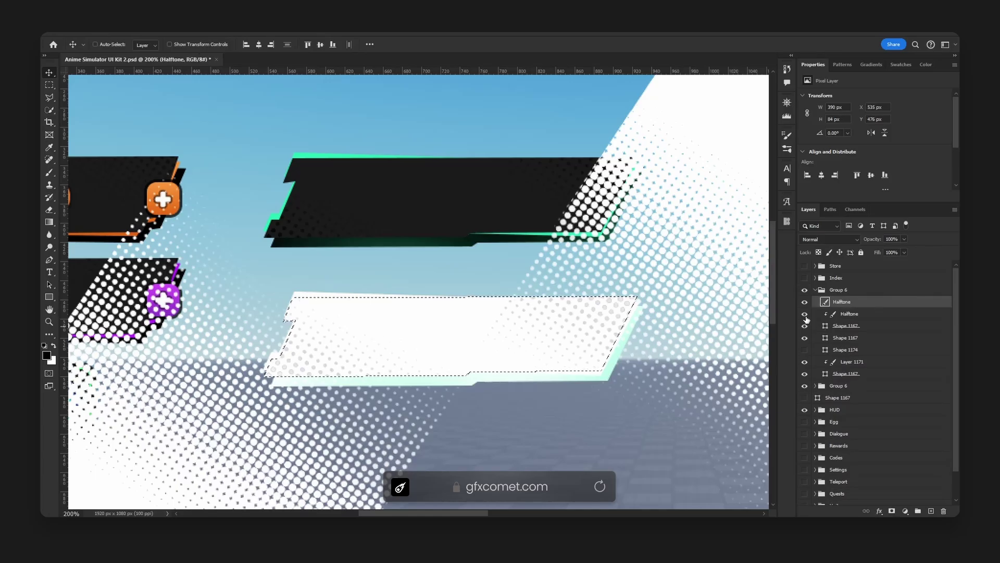
pyautogui.hotkey('ctrl', 'd')
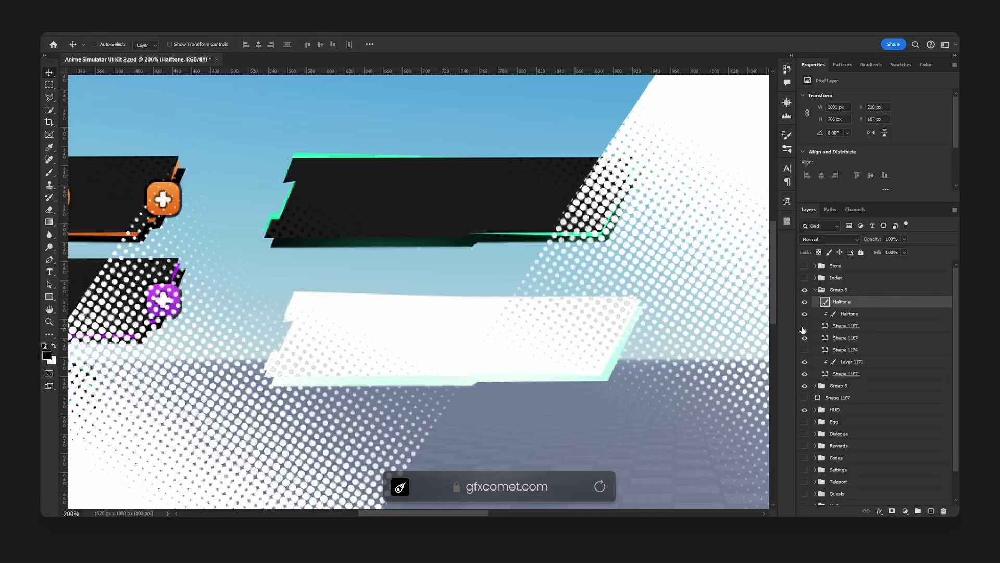
pyautogui.click(804, 329)
pyautogui.keyDown('ctrl'); pyautogui.click(826, 329); pyautogui.keyUp('ctrl')
pyautogui.press('m')
pyautogui.rightClick(302, 155)
pyautogui.click(351, 170)
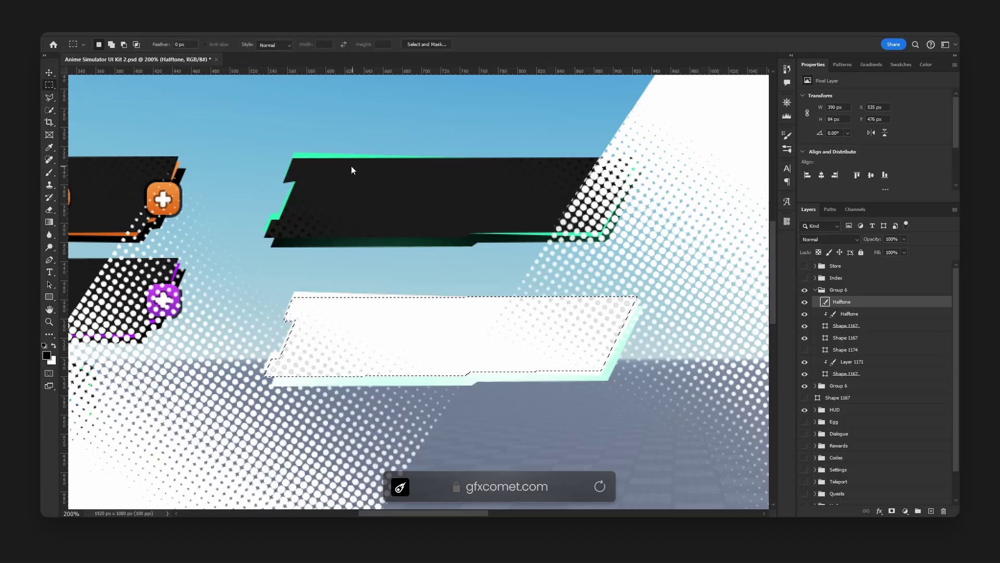
pyautogui.hotkey('ctrl', 'shift', 'i')
pyautogui.press('Delete')
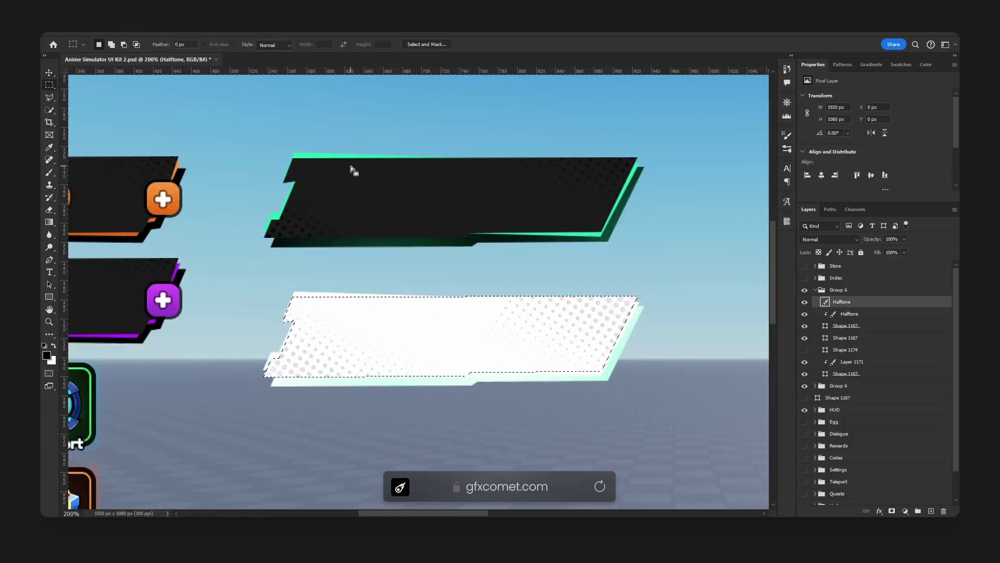
pyautogui.hotkey('ctrl', 'd')
# Step: Try to move the trimmed white halftone, undo the move, and open the Halftone layer's options
pyautogui.press('v')
pyautogui.moveTo(651, 368); pyautogui.dragTo(677, 429)
pyautogui.hotkey('ctrl', 'z')
pyautogui.rightClick(862, 305)
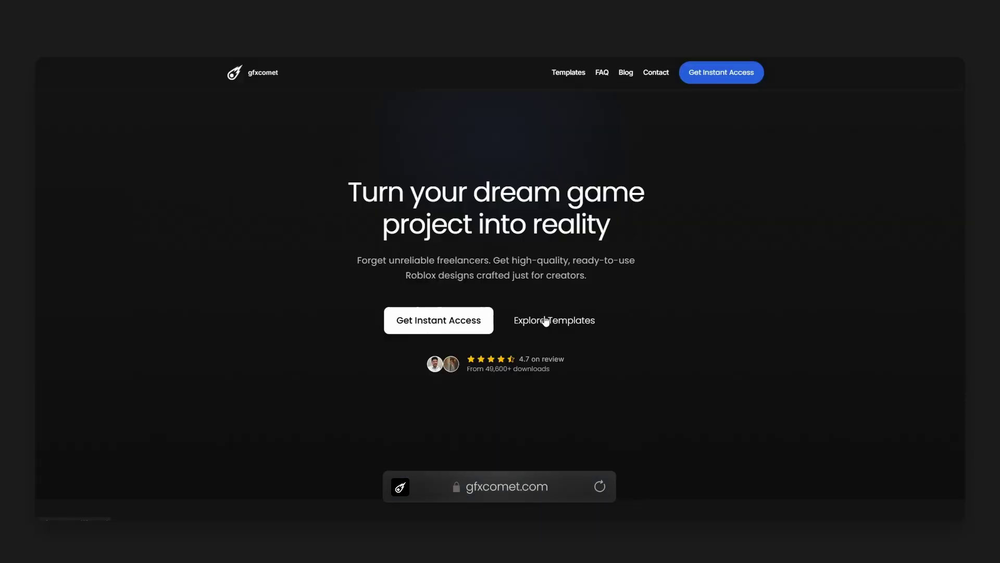
# Step: Switch to the gfxcomet website and look through its templates, tutorials, FAQ and the Anime Simulator 2 UI Kit page
pyautogui.scroll(-15, 929, 136)
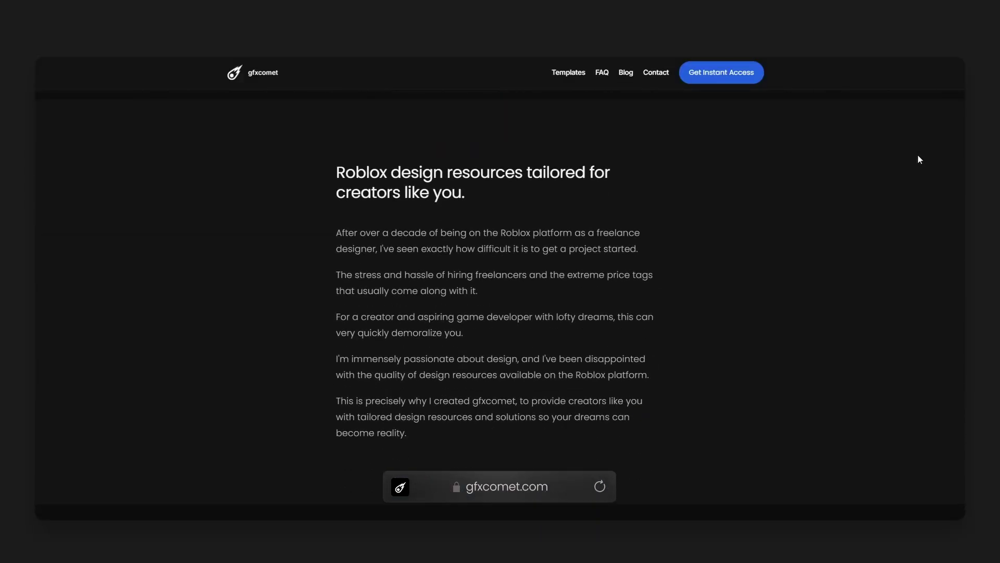
pyautogui.scroll(-2, 917, 152)
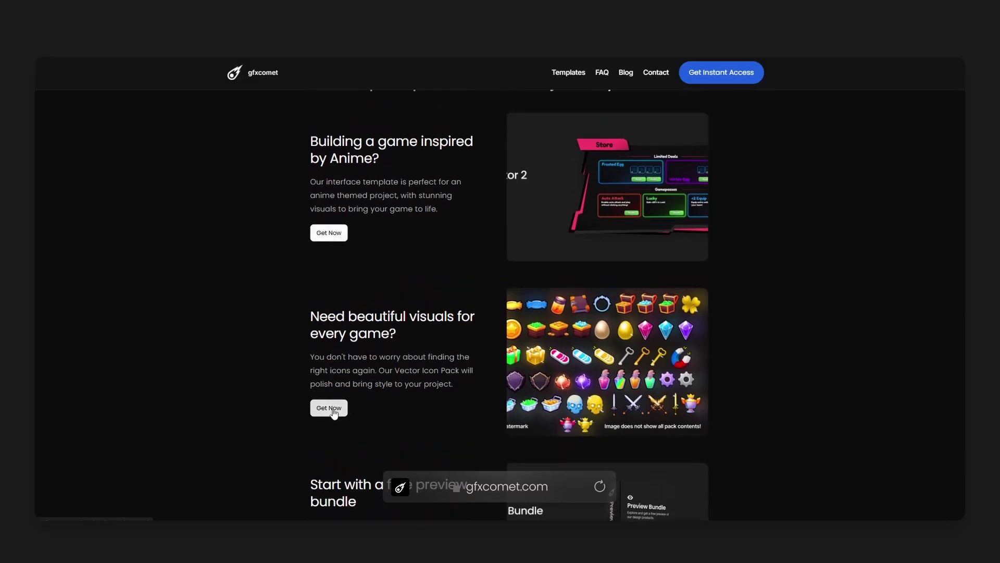
pyautogui.scroll(-5, 334, 413)
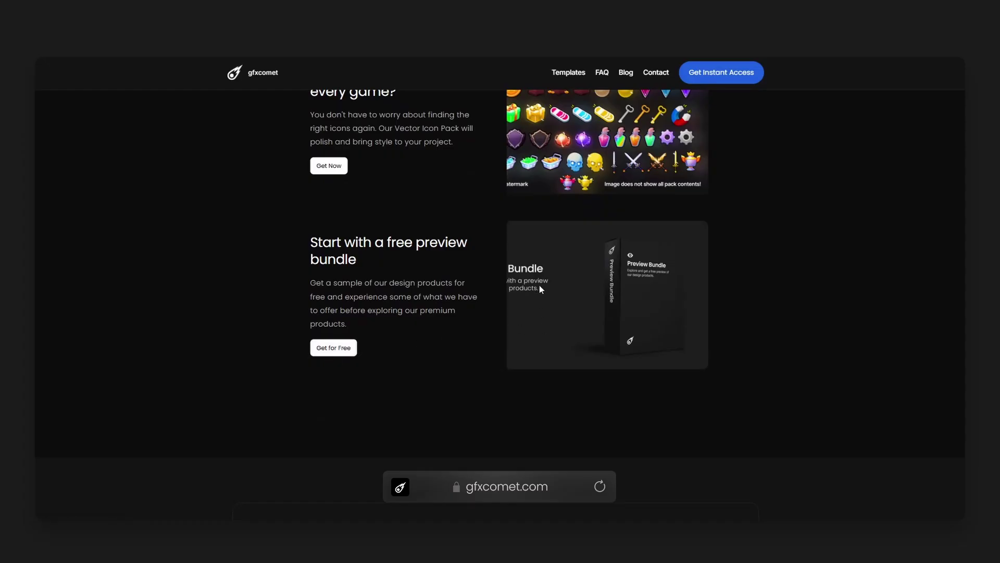
pyautogui.scroll(-12, 557, 277)
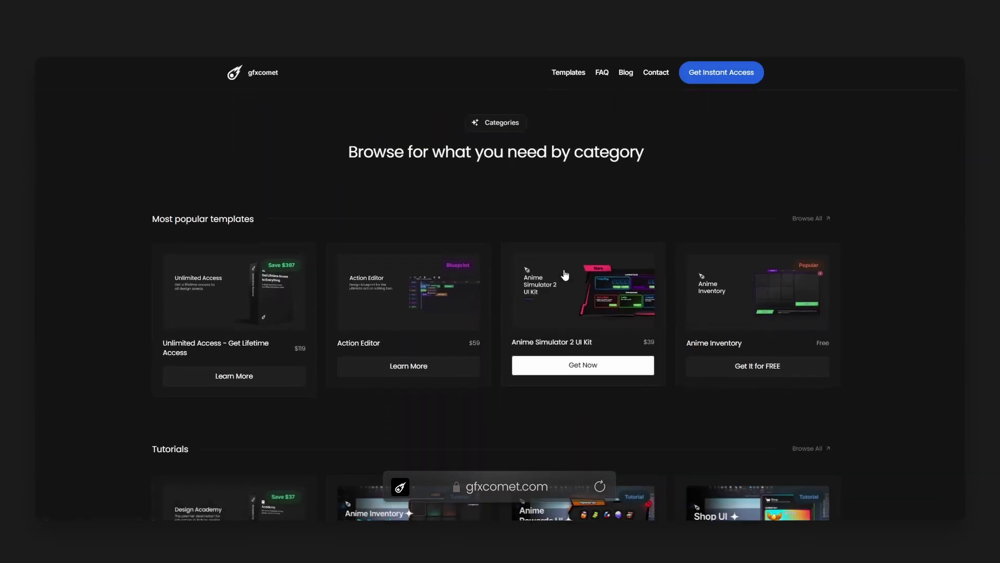
pyautogui.scroll(-5, 576, 218)
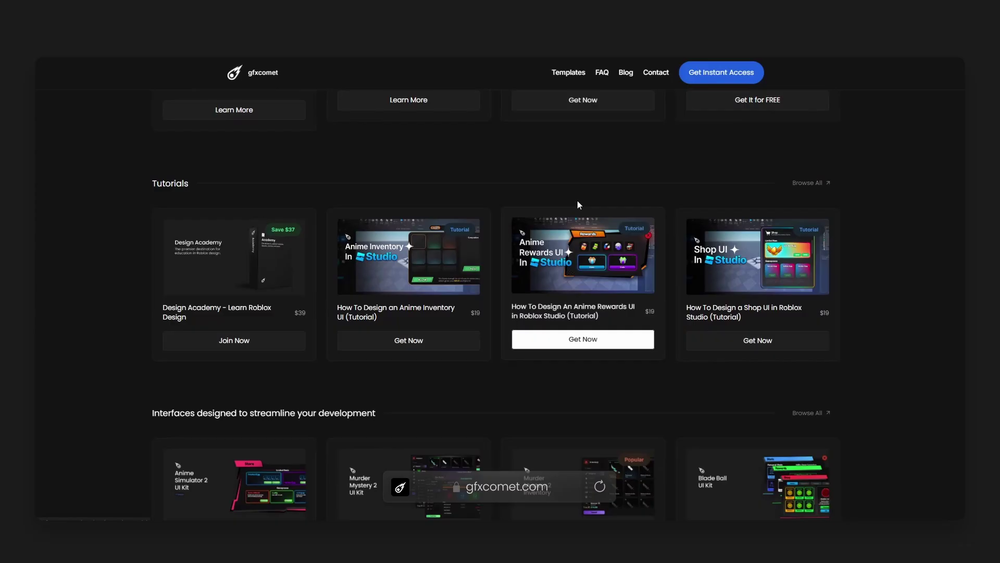
pyautogui.scroll(-8, 569, 207)
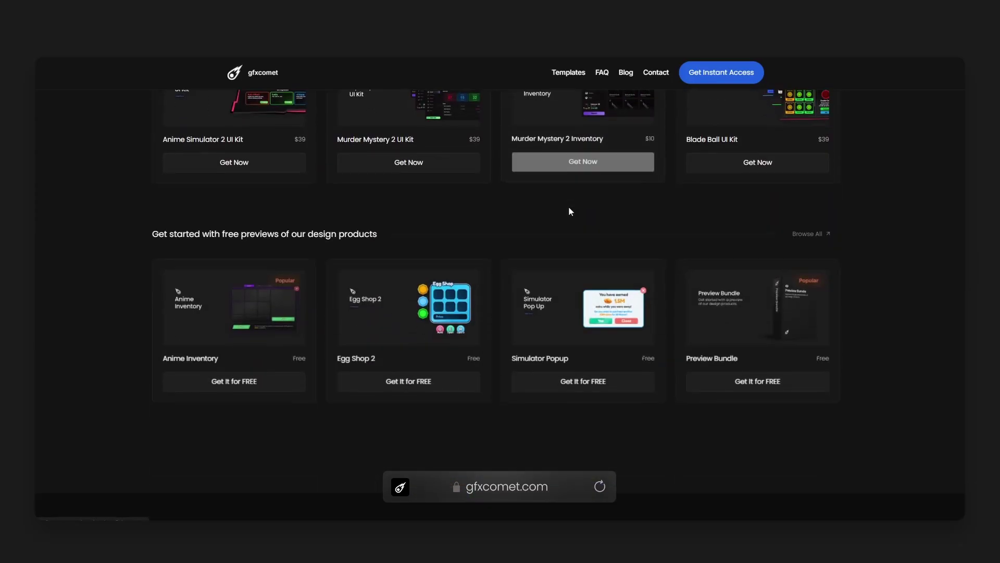
pyautogui.scroll(-5, 569, 208)
pyautogui.scroll(-3, 568, 209)
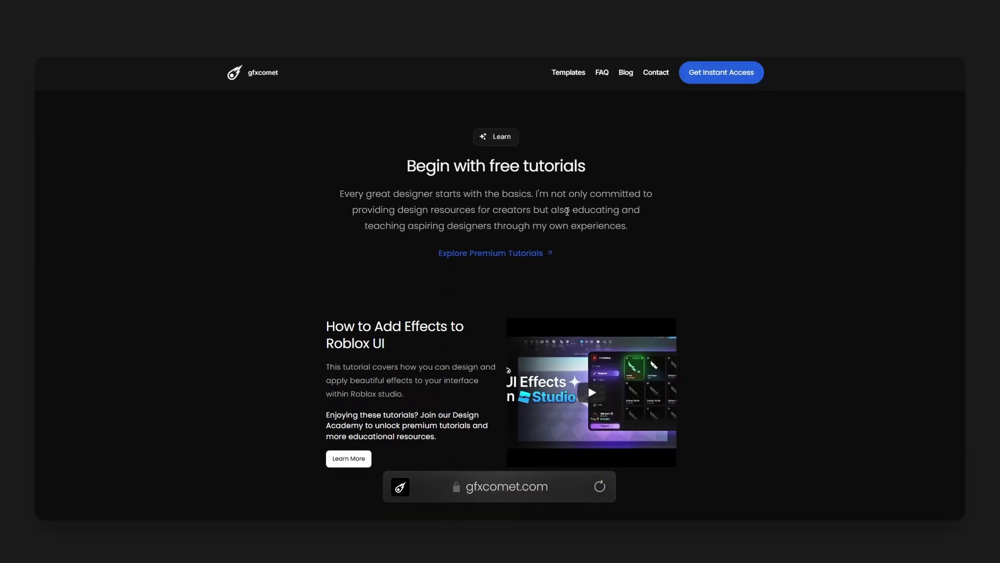
pyautogui.scroll(-5, 567, 213)
pyautogui.scroll(-3, 567, 214)
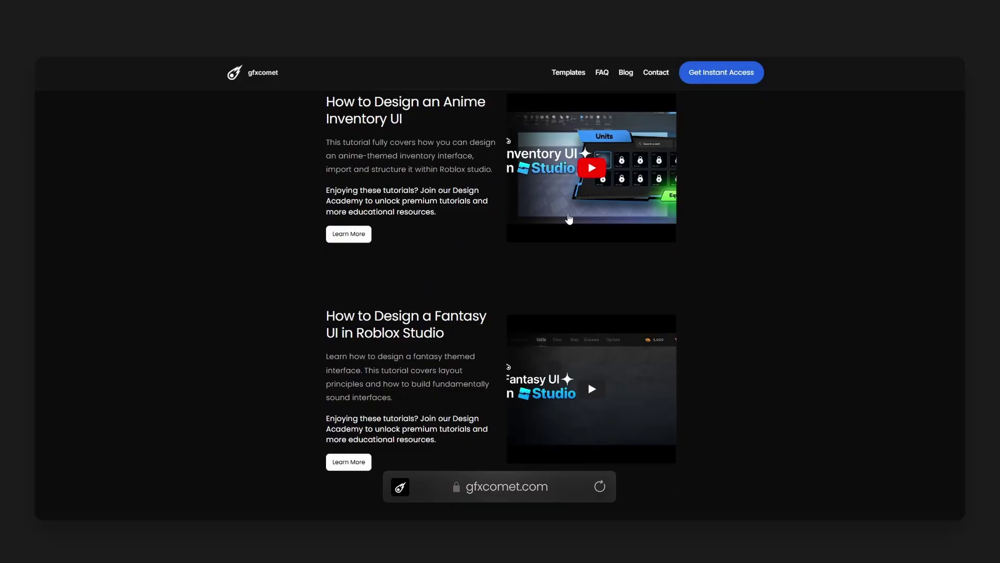
pyautogui.scroll(-5, 570, 217)
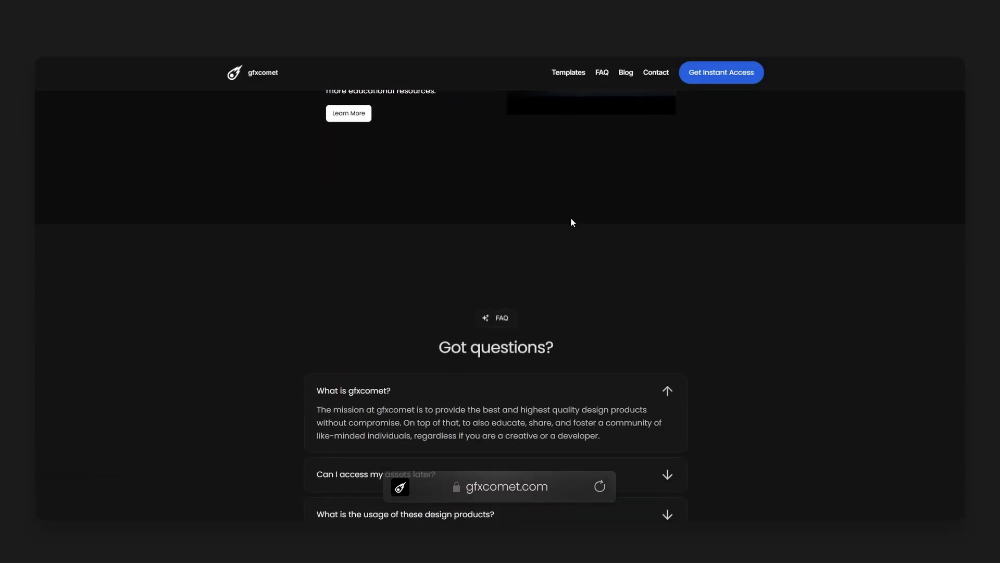
pyautogui.scroll(-3, 571, 211)
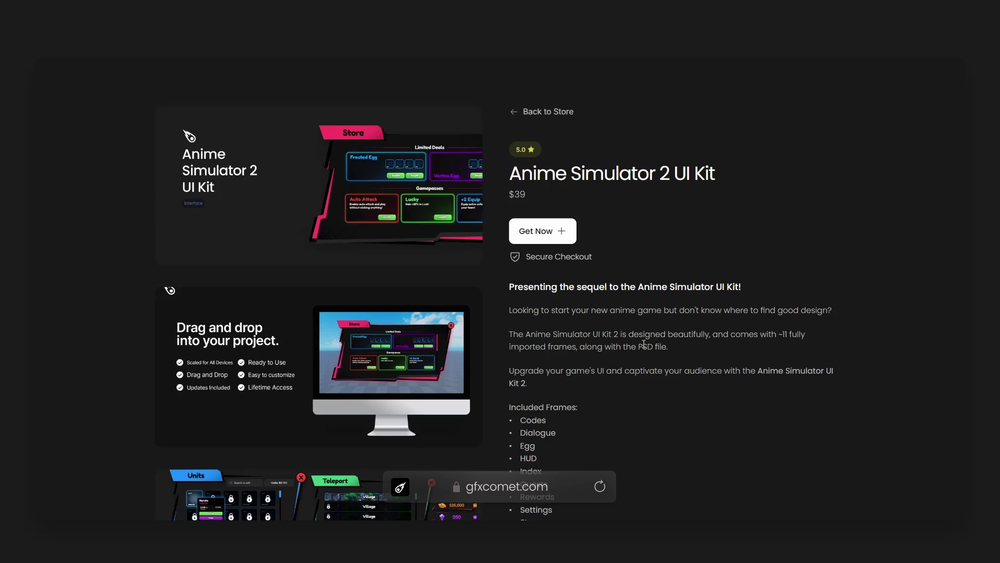
pyautogui.scroll(-5, 441, 344)
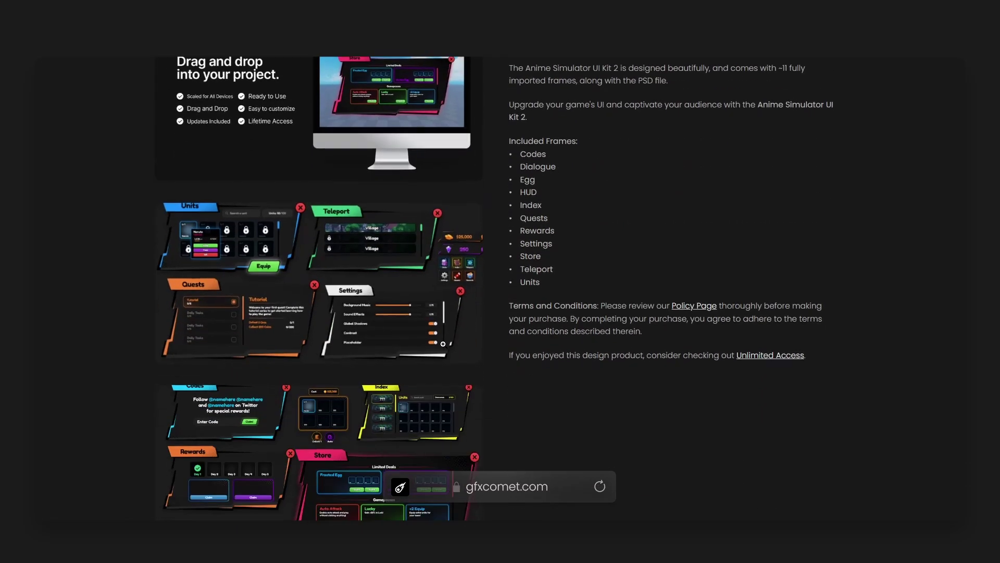
pyautogui.scroll(5, 441, 344)
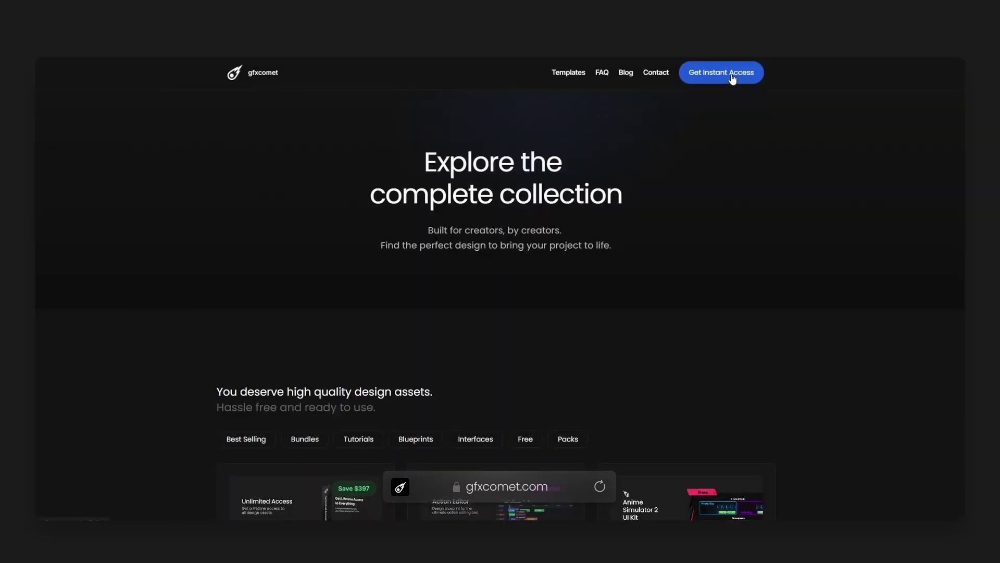
# Step: Open the site's Unlimited Access page and read through its description, offer and included products
pyautogui.click(731, 74)
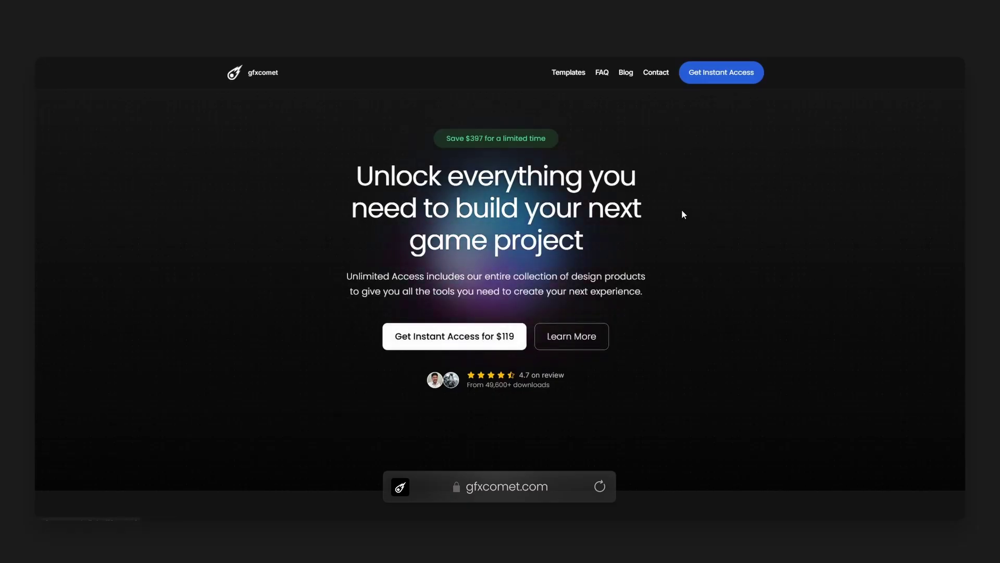
pyautogui.scroll(-1, 693, 202)
pyautogui.scroll(-10, 704, 195)
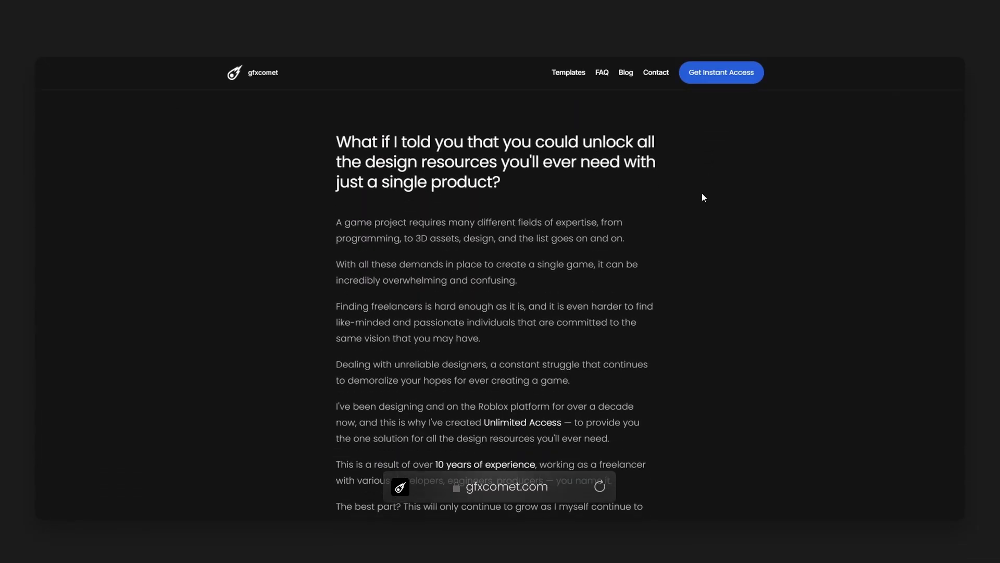
pyautogui.scroll(-5, 703, 204)
pyautogui.scroll(-10, 698, 198)
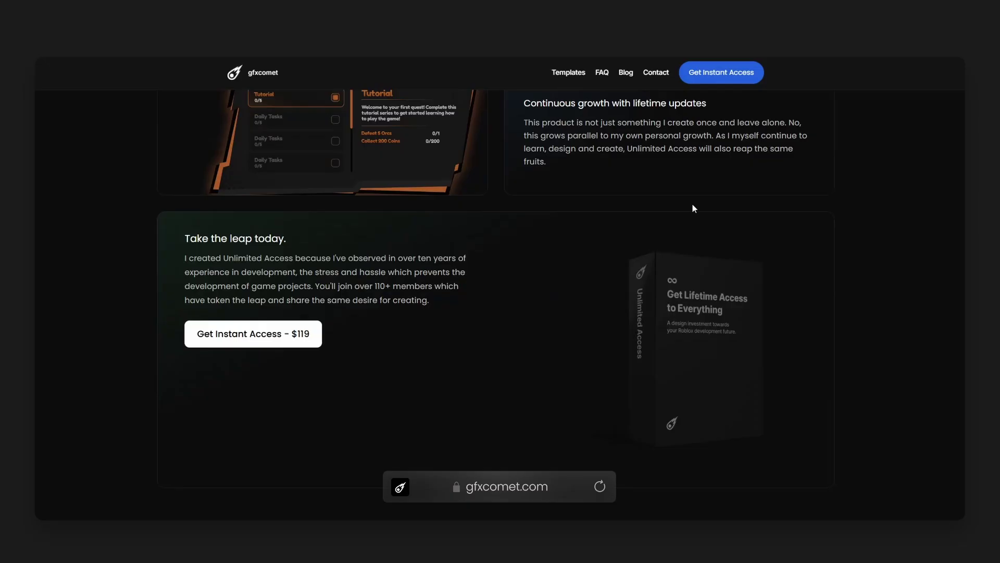
pyautogui.scroll(-5, 695, 205)
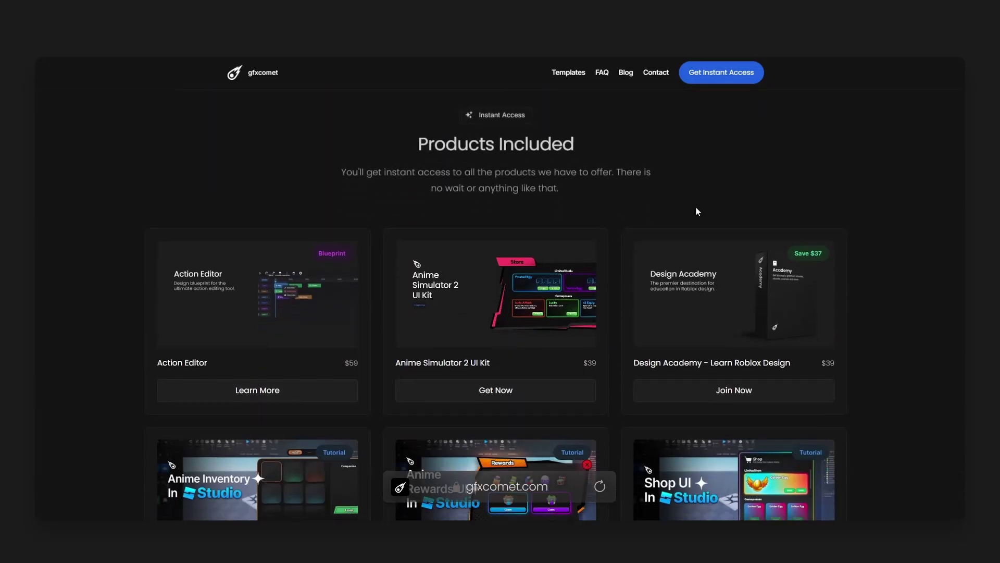
pyautogui.scroll(-5, 349, 299)
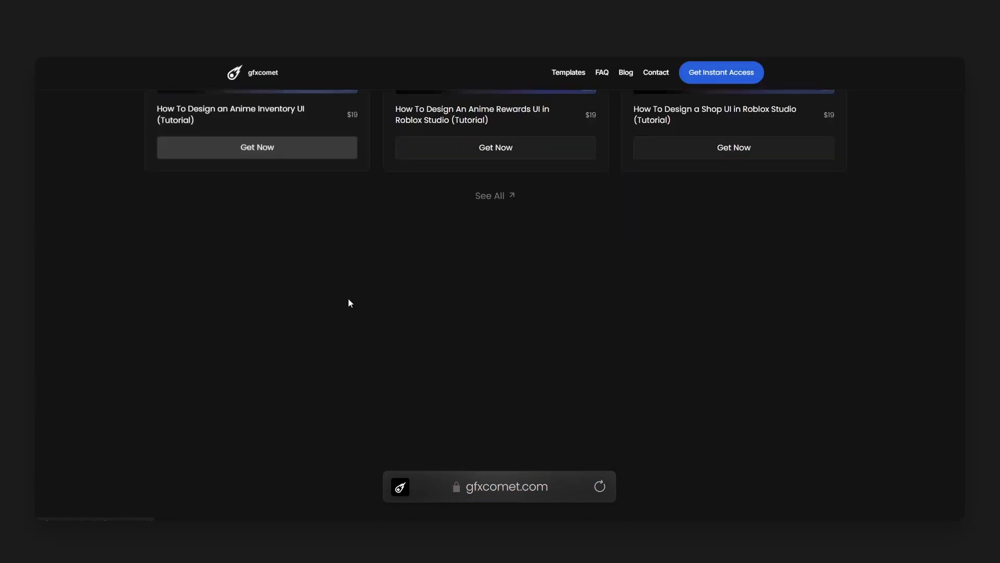
pyautogui.scroll(-8, 508, 273)
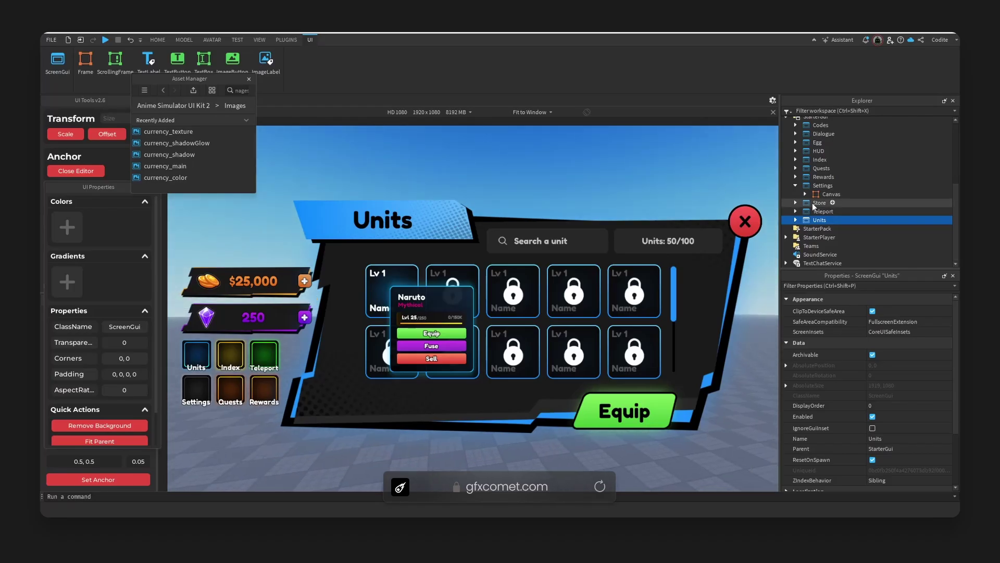
# Step: Switch to Roblox Studio and collapse the Settings interface in the StarterGui hierarchy
pyautogui.scroll(2, 801, 203)
pyautogui.scroll(-2, 809, 207)
pyautogui.click(796, 186)
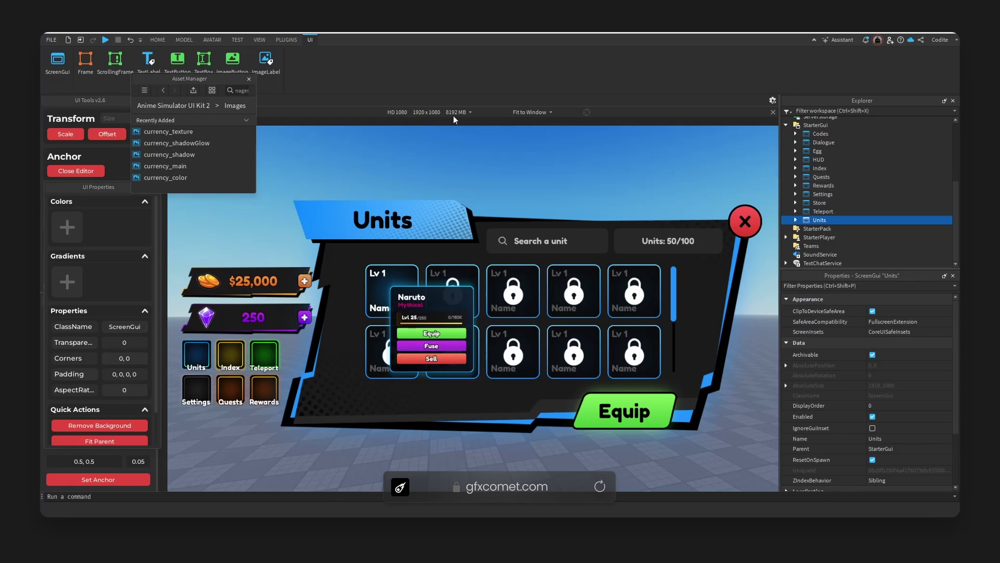
# Step: Preview the interface at actual resolution, and return the viewport to fit the window
pyautogui.click(531, 112)
pyautogui.click(521, 134)
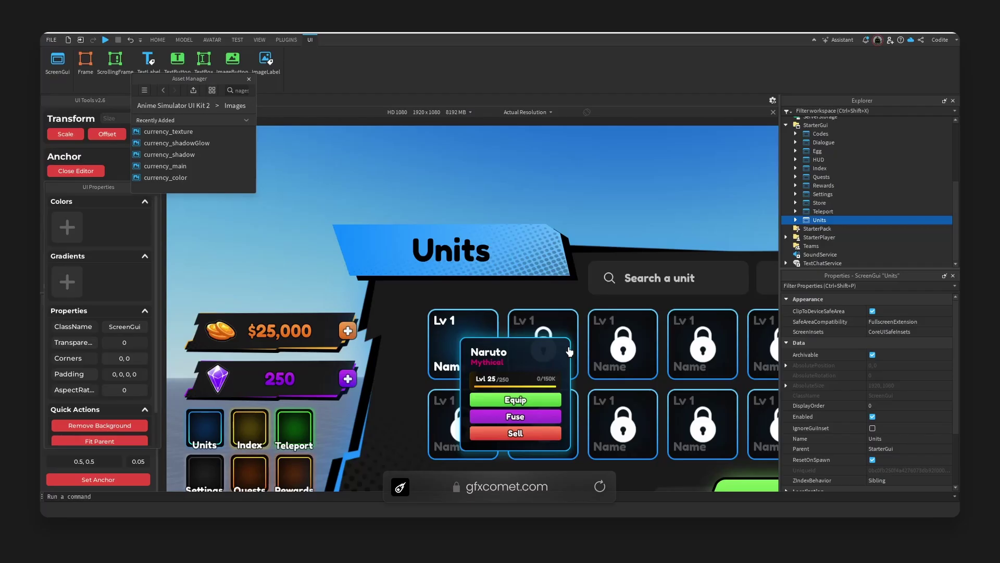
pyautogui.click(532, 112)
pyautogui.click(527, 143)
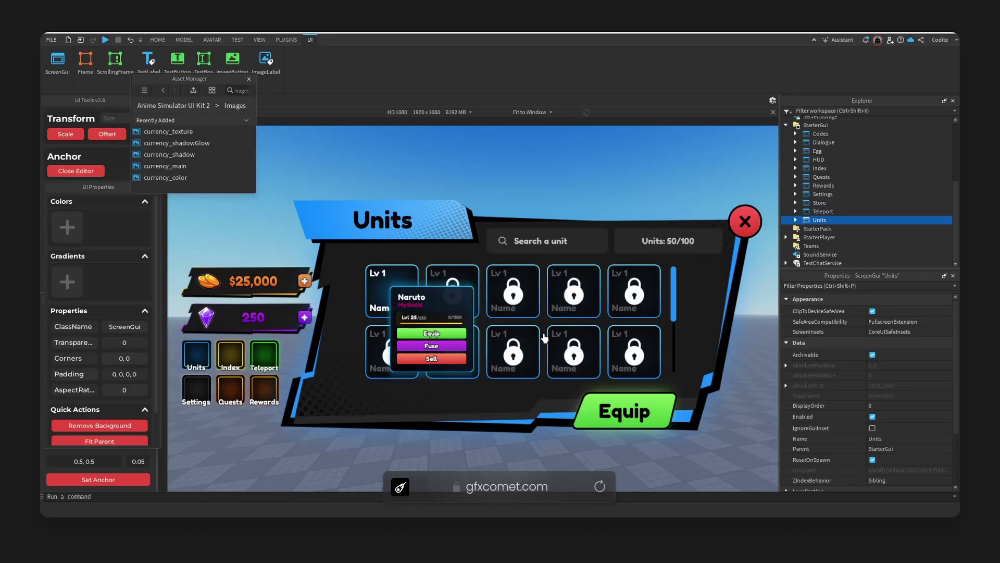
# Step: Disable the Units ScreenGui and inspect the Currency frame inside the HUD's Canvas
pyautogui.click(873, 416)
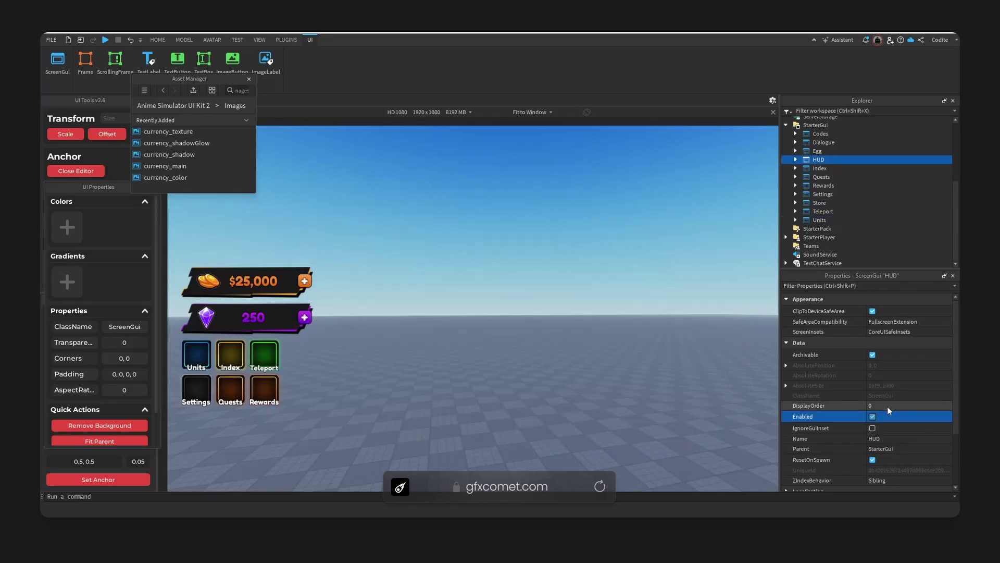
pyautogui.click(805, 160)
pyautogui.click(796, 159)
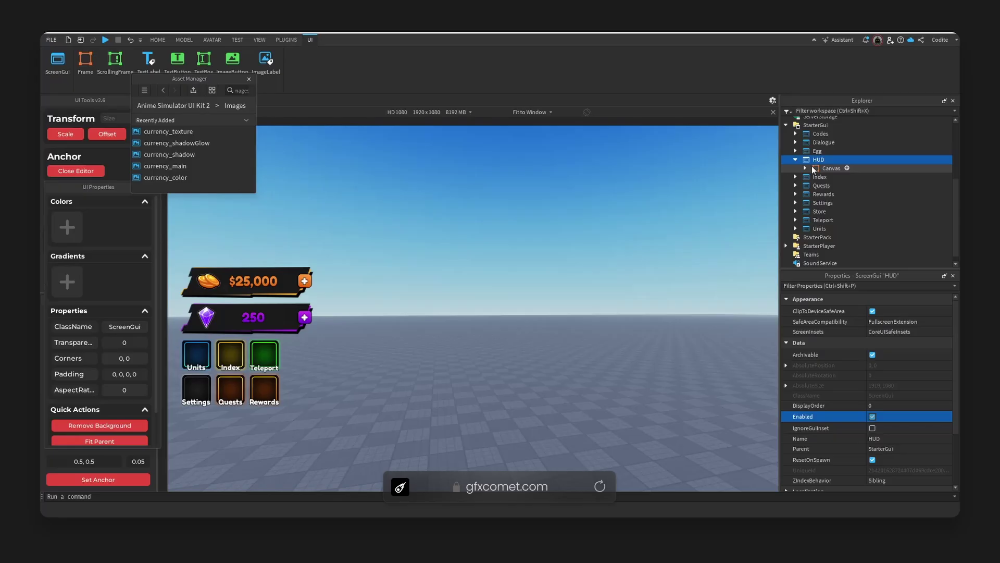
pyautogui.click(811, 167)
pyautogui.click(805, 169)
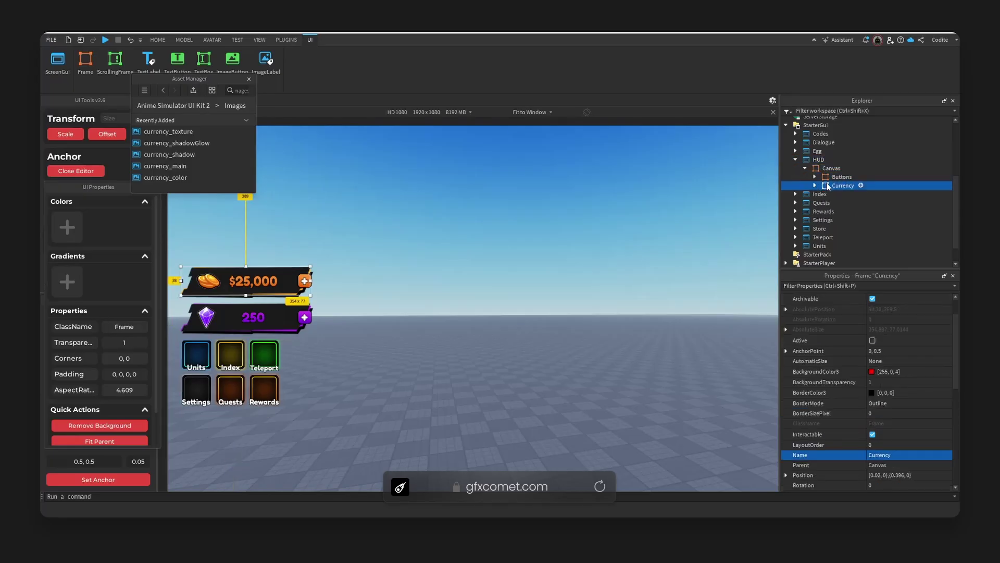
pyautogui.doubleClick(813, 161)
# Step: Add a new ScreenGui under StarterGui and find it in the hierarchy
pyautogui.scroll(2, 834, 177)
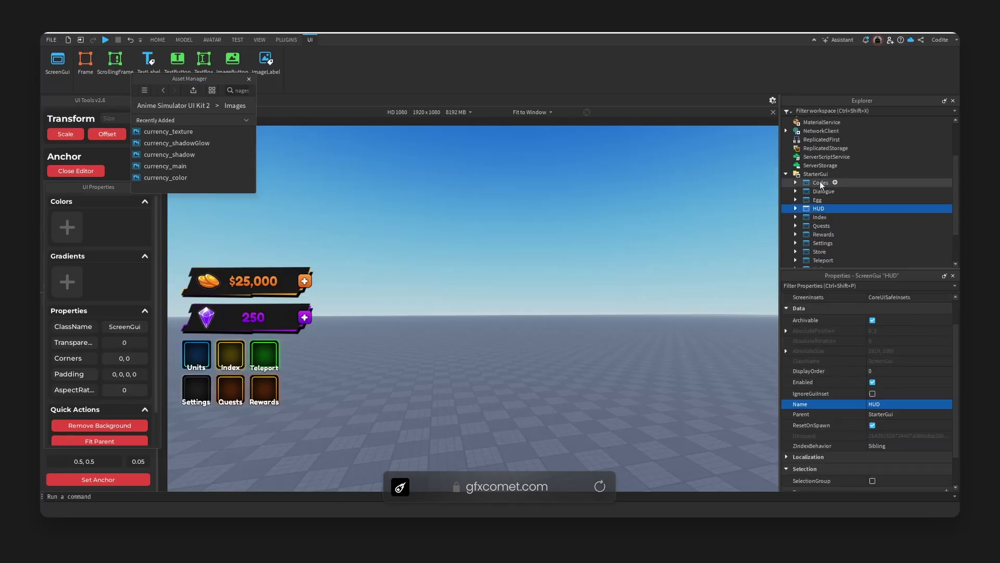
pyautogui.click(834, 174)
pyautogui.click(834, 174)
pyautogui.click(825, 198)
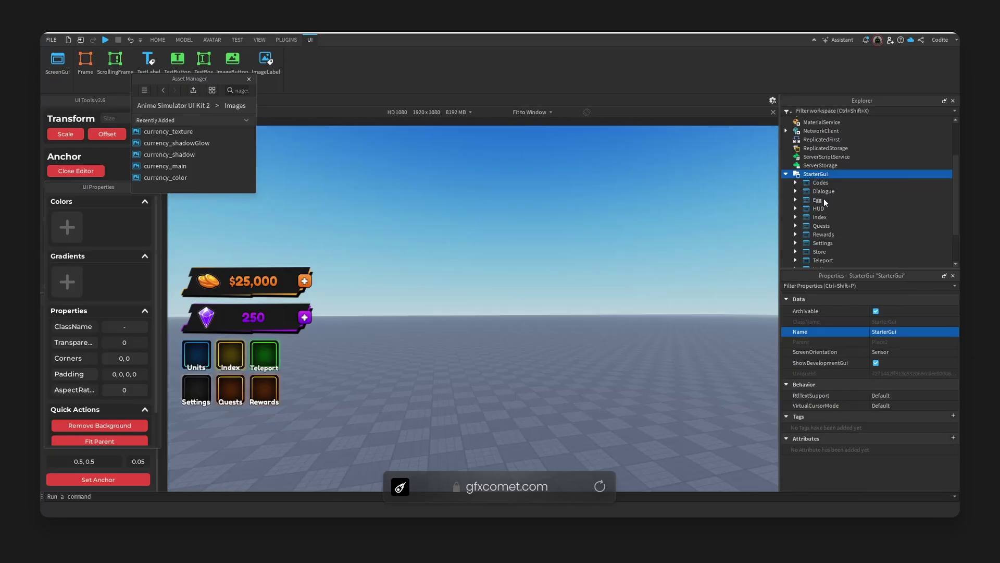
pyautogui.scroll(-3, 828, 229)
pyautogui.click(827, 187)
# Step: Insert a Frame into the new ScreenGui and name it Canvas
pyautogui.click(844, 186)
pyautogui.write('fra')
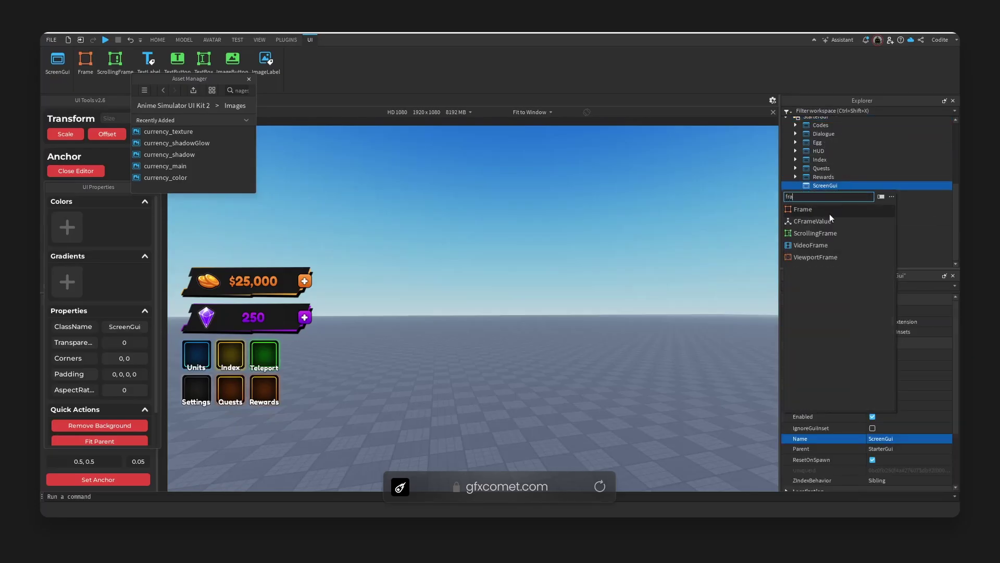
pyautogui.click(829, 211)
pyautogui.click(831, 194)
pyautogui.press('F2')
pyautogui.write('Canvas')
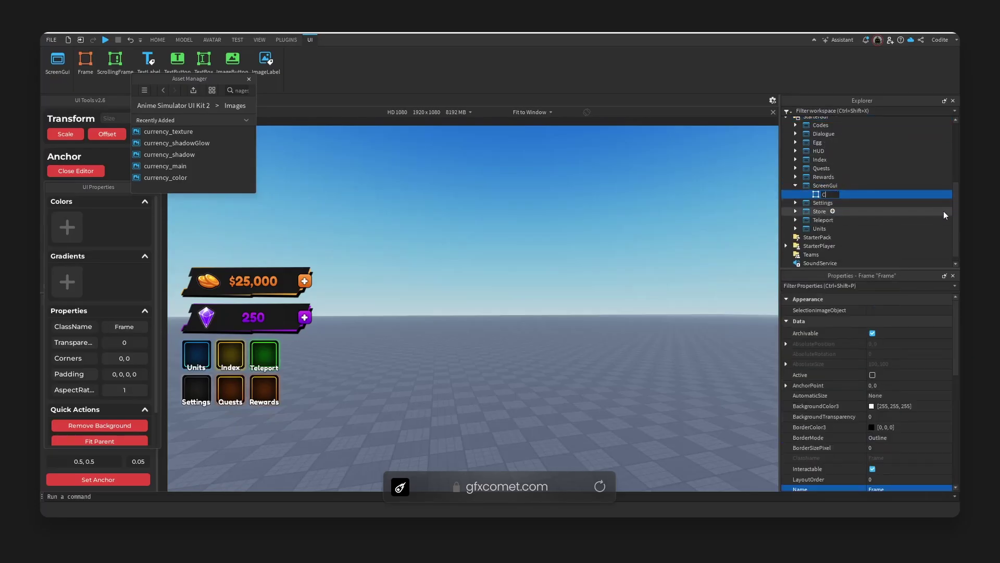
pyautogui.press('Return')
# Step: Set the Canvas frame's anchor to 0.5, 0.5, fit it to its parent and remove its background
pyautogui.scroll(-2, 98, 408)
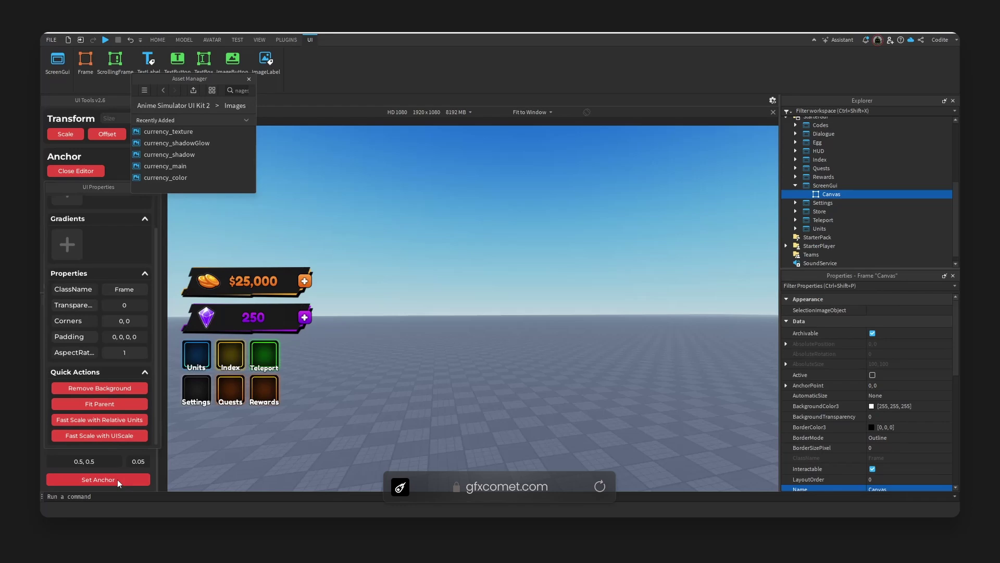
pyautogui.click(117, 479)
pyautogui.click(101, 405)
pyautogui.click(108, 389)
pyautogui.moveTo(780, 224)
pyautogui.mouseDown()
pyautogui.moveTo(466, 224)
pyautogui.moveTo(792, 224)
pyautogui.mouseUp()
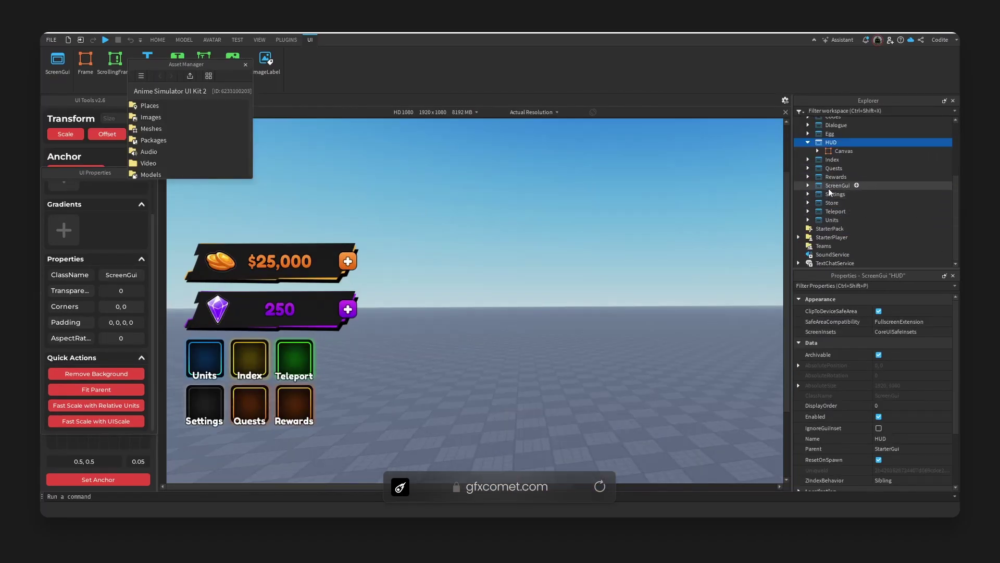
# Step: Select the Canvas in the new ScreenGui and examine how the HUD's Gold currency frame is structured
pyautogui.click(830, 186)
pyautogui.hotkey('ctrl', 'shift', 'v')
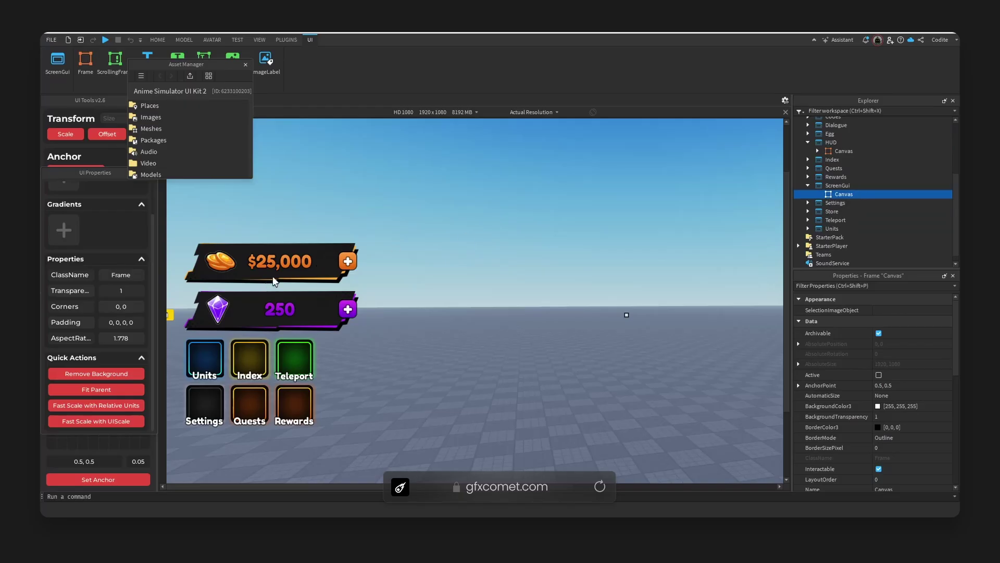
pyautogui.click(275, 282)
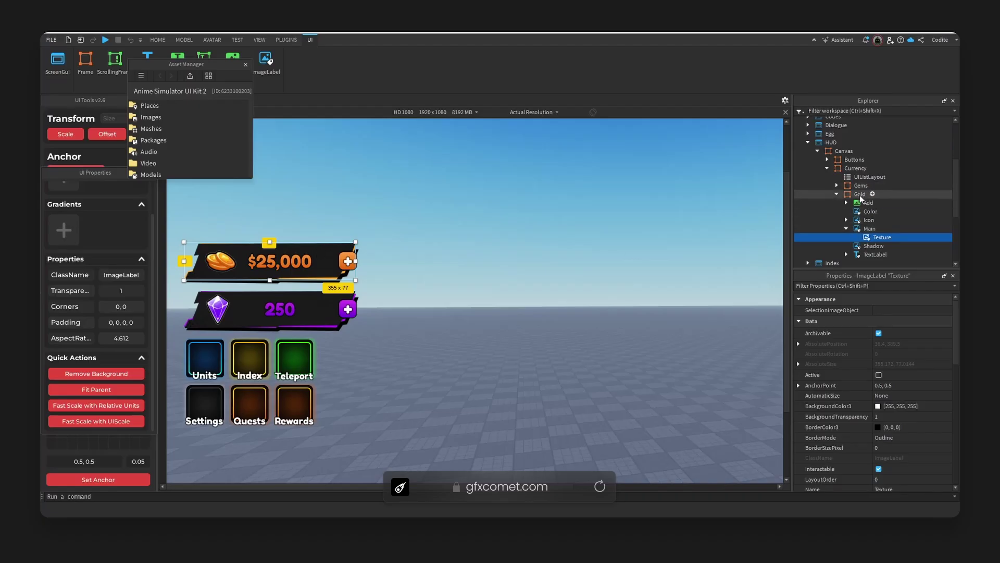
pyautogui.click(859, 194)
pyautogui.click(837, 194)
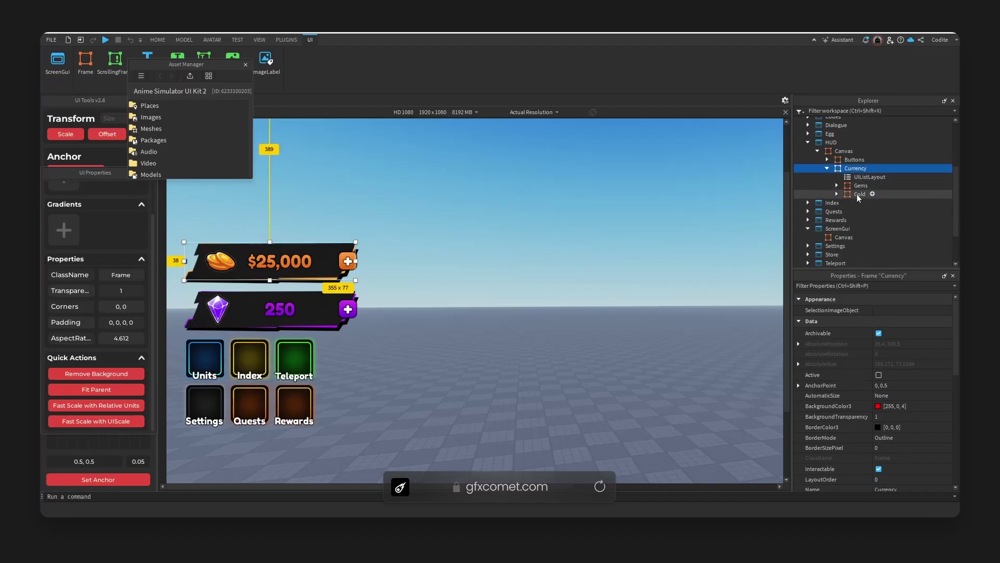
pyautogui.click(837, 193)
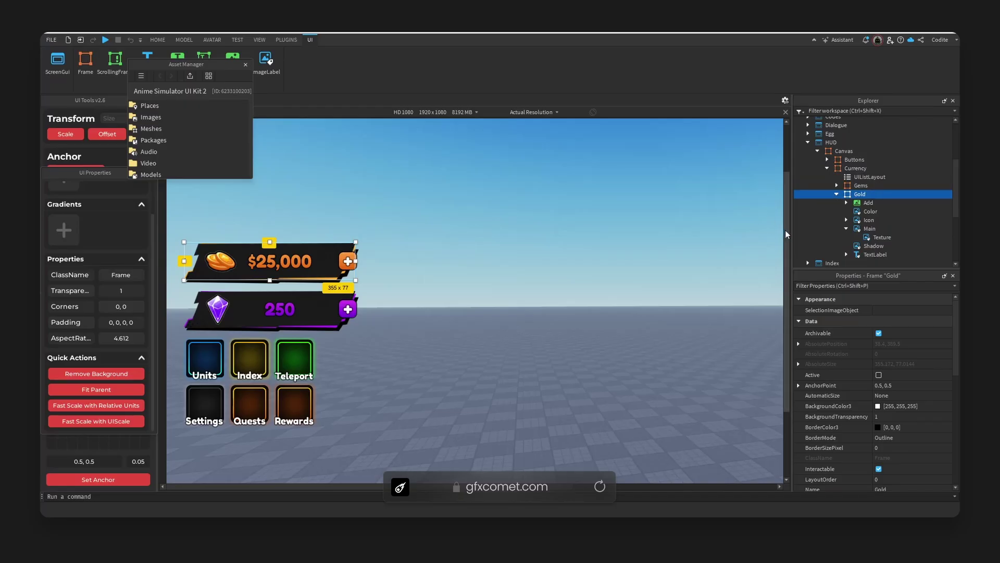
# Step: Inspect the Main and TextLabel layers inside the HUD's Gold frame and collapse the HUD's Currency group
pyautogui.moveTo(787, 232); pyautogui.dragTo(786, 238)
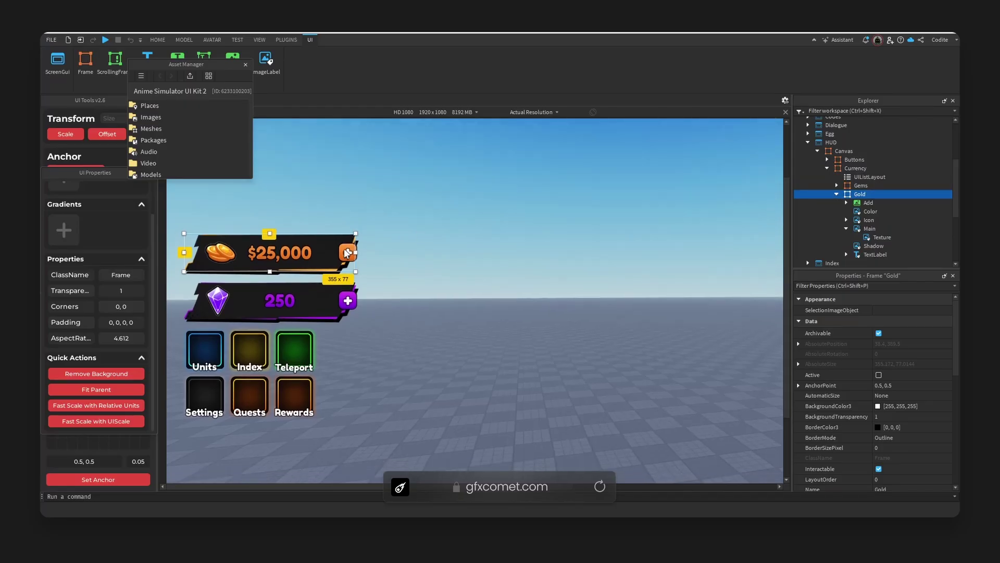
pyautogui.click(846, 228)
pyautogui.click(869, 228)
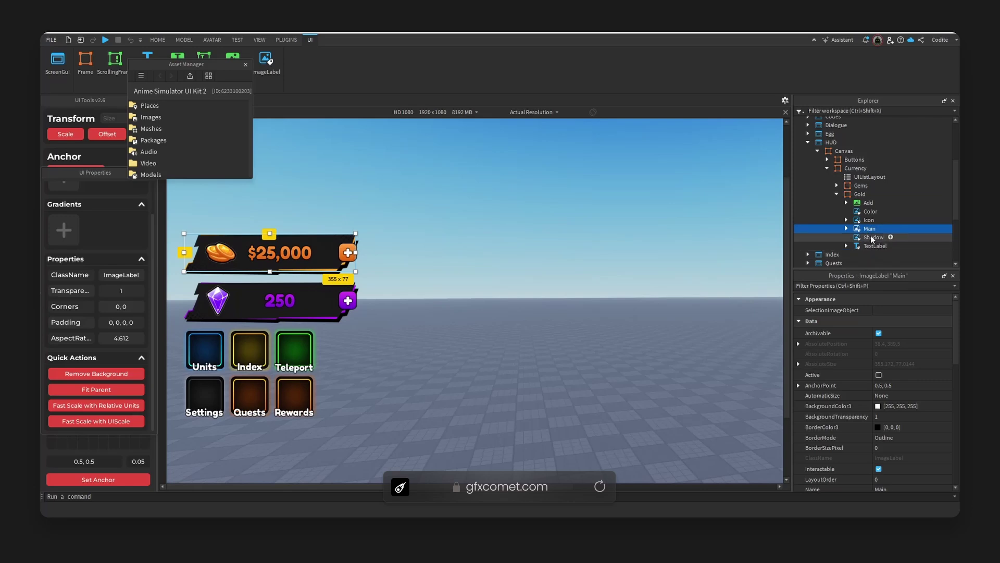
pyautogui.click(876, 245)
pyautogui.click(856, 195)
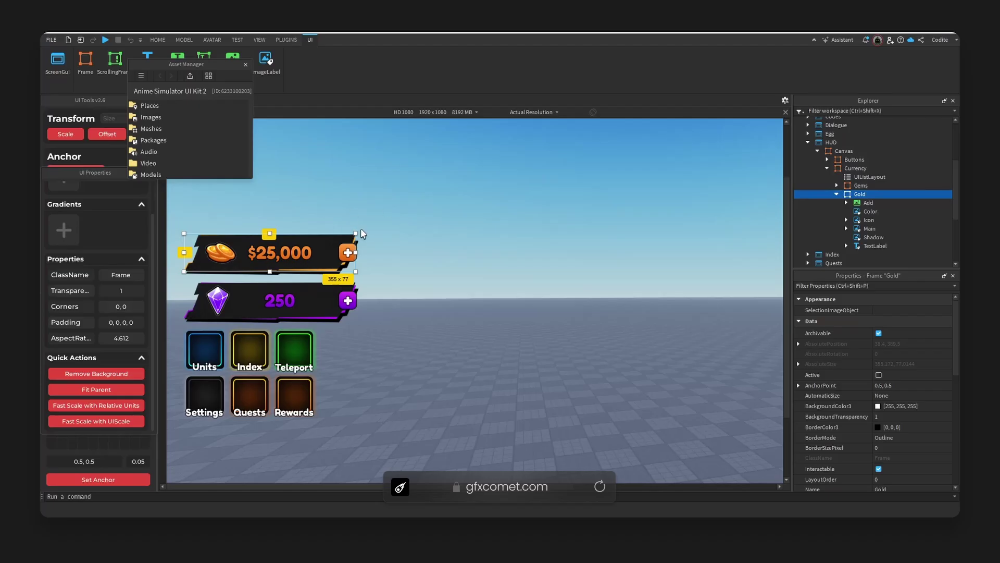
pyautogui.click(870, 230)
pyautogui.click(828, 168)
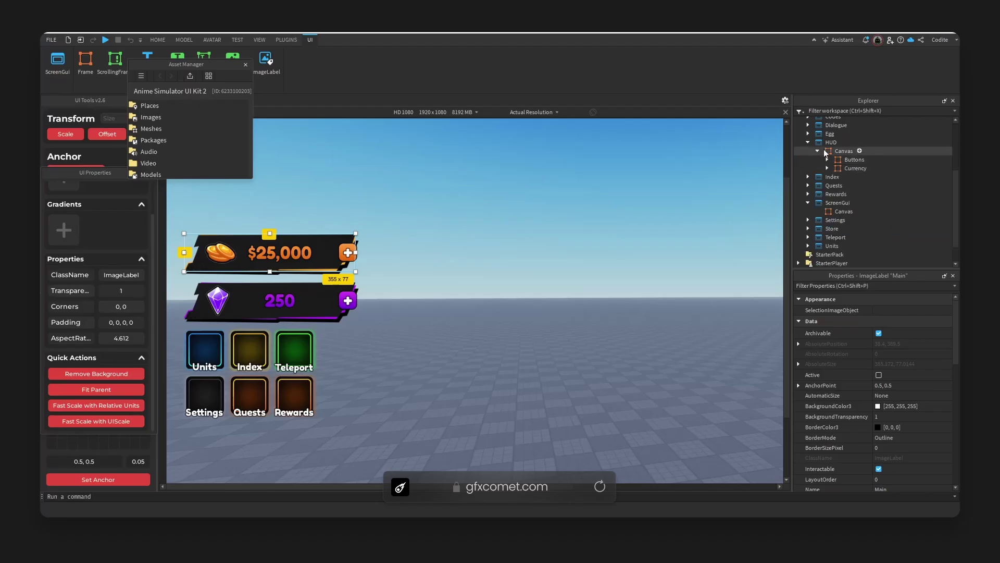
# Step: Insert a Frame into the new ScreenGui's Canvas, anchor it at 0.5, 0.5 and name it Currency
pyautogui.click(843, 211)
pyautogui.click(860, 212)
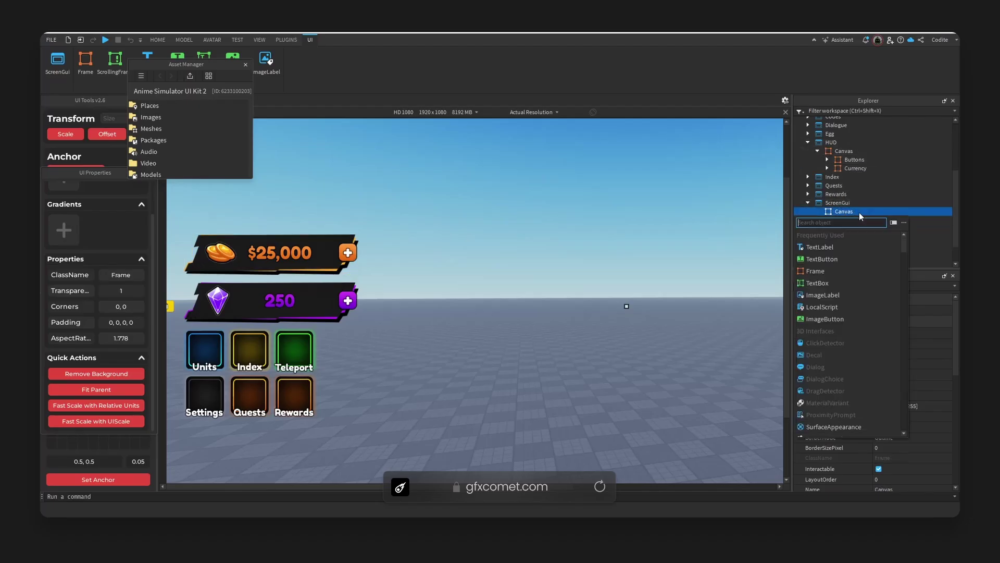
pyautogui.write('fra')
pyautogui.click(839, 238)
pyautogui.click(846, 220)
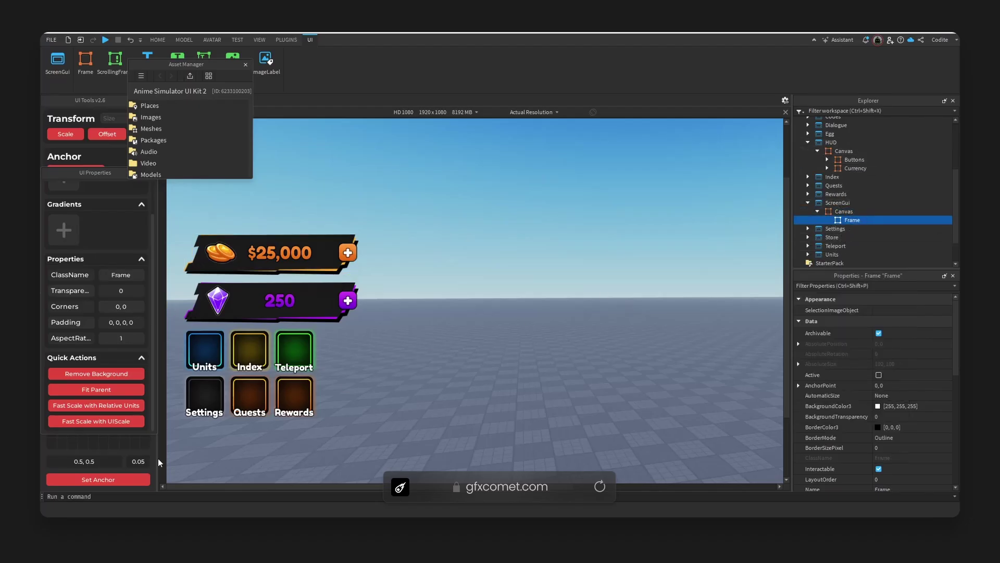
pyautogui.click(138, 476)
pyautogui.click(855, 220)
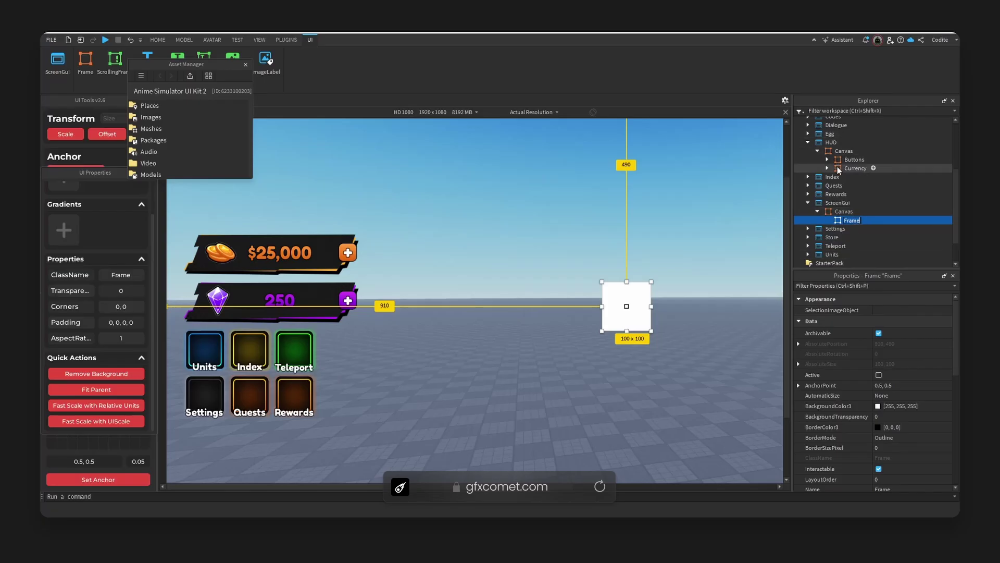
pyautogui.write('Currency')
pyautogui.press('Return')
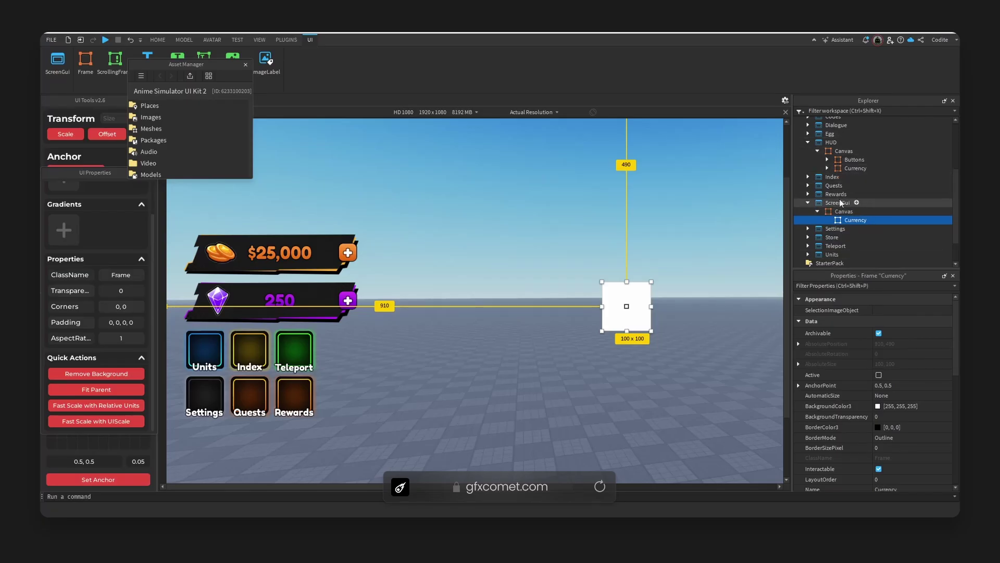
# Step: Open the project's Images assets and set the new Currency frame's size to 390 by 84 pixels
pyautogui.doubleClick(144, 119)
pyautogui.hscroll(3, 656, 486)
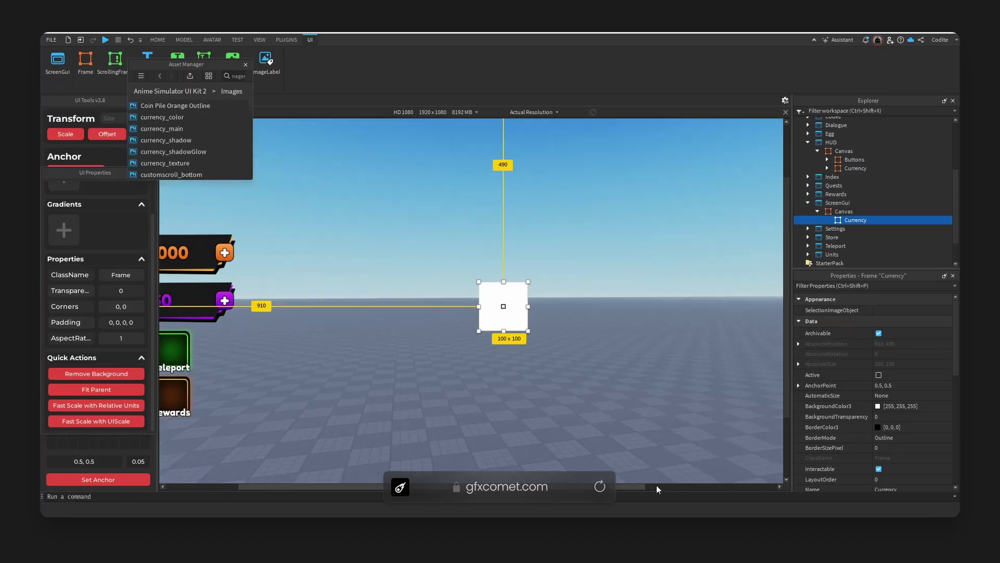
pyautogui.scroll(-7, 910, 421)
pyautogui.click(800, 319)
pyautogui.click(939, 336)
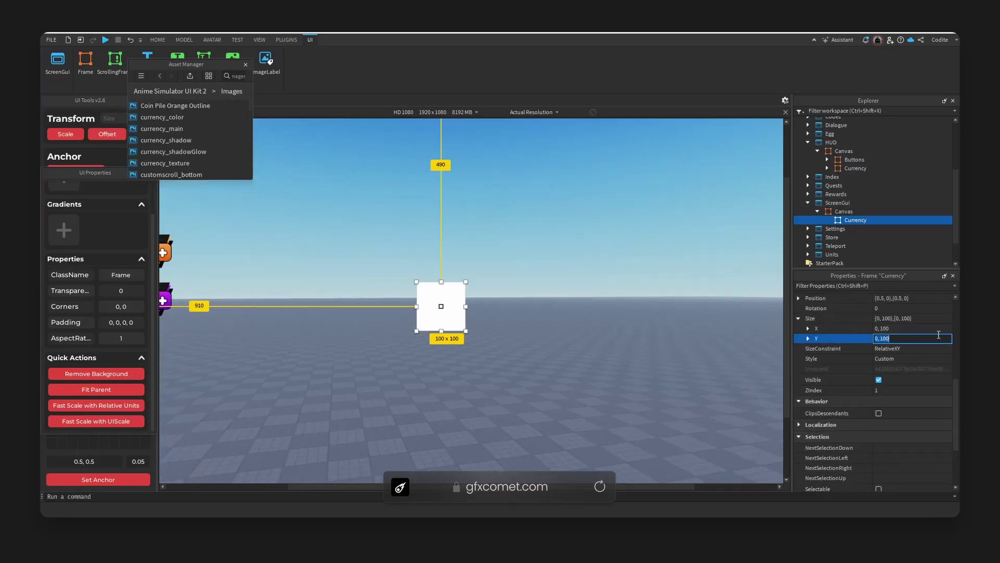
pyautogui.doubleClick(939, 330)
pyautogui.write('39')
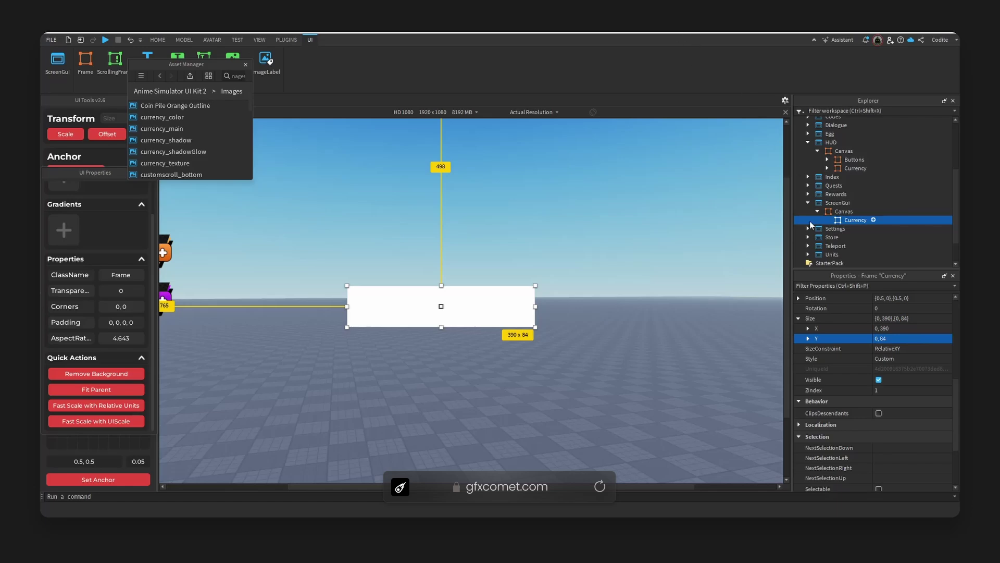
# Step: Insert an ImageLabel named Main into the Currency frame, anchored at 0.5, 0.5 and fitted to its parent
pyautogui.click(873, 219)
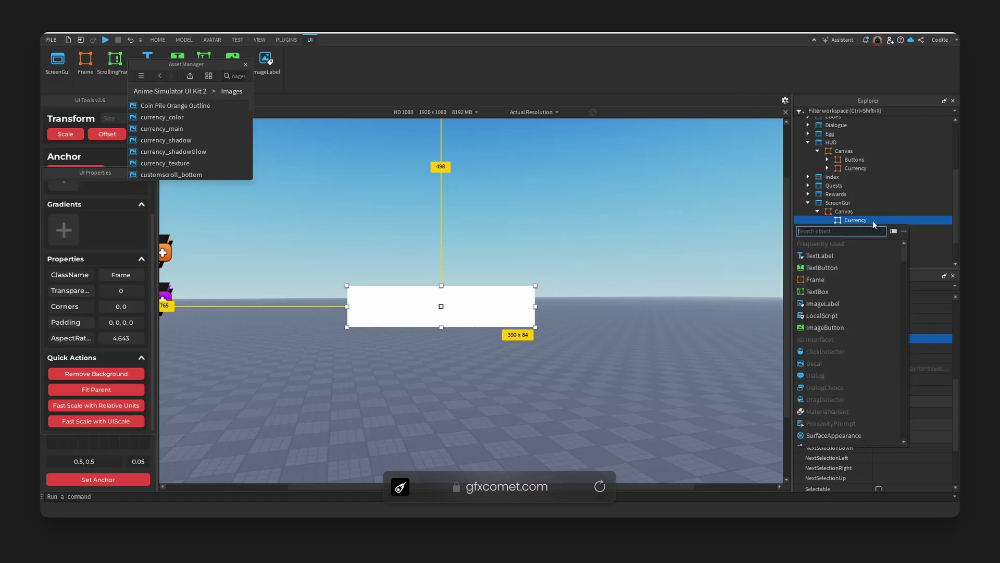
pyautogui.write('imagel')
pyautogui.press('Return')
pyautogui.doubleClick(865, 229)
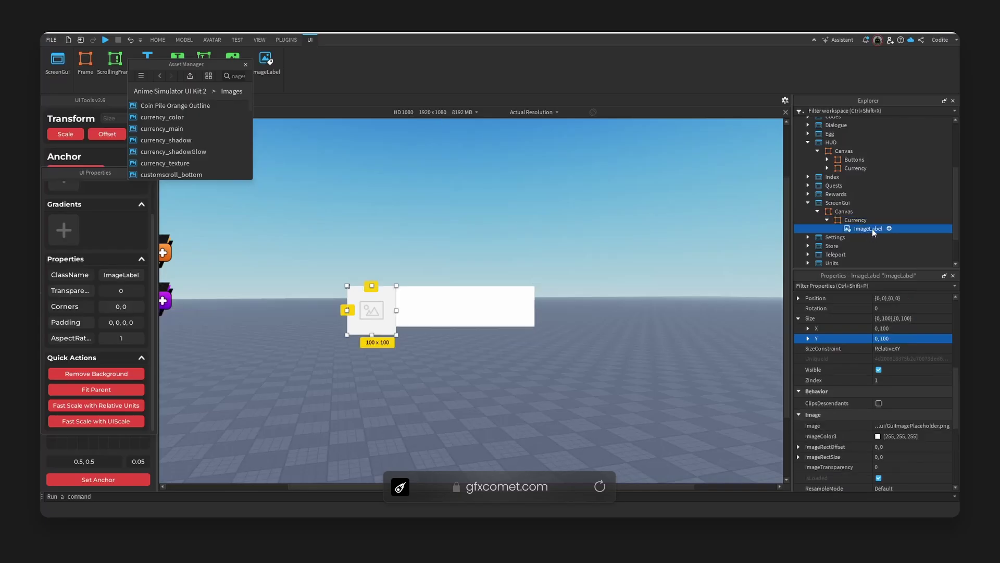
pyautogui.write('Main')
pyautogui.press('Return')
pyautogui.click(104, 480)
pyautogui.click(109, 389)
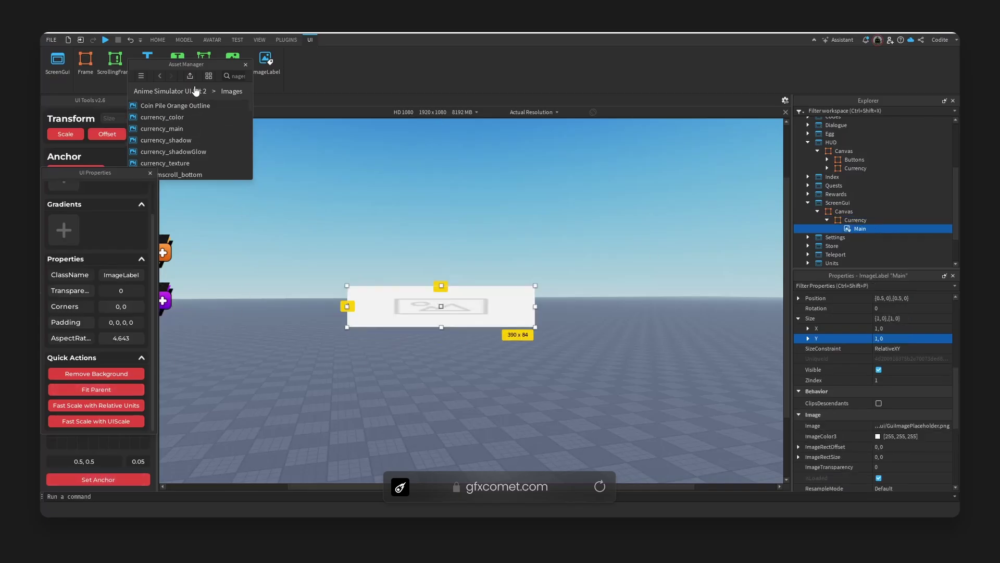
# Step: Try to replace Main's placeholder image using the copied asset ID of currency_main
pyautogui.click(199, 69)
pyautogui.rightClick(193, 129)
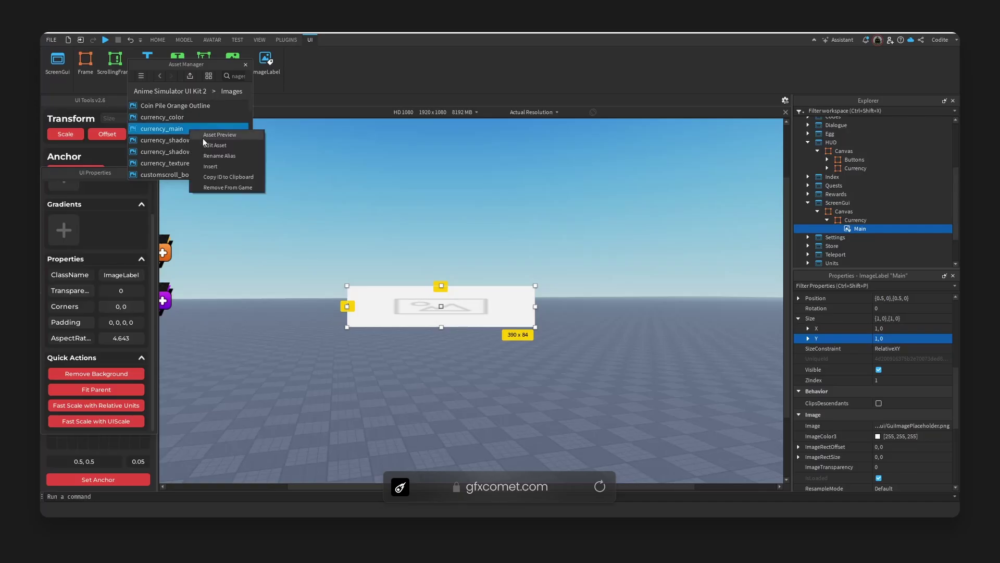
pyautogui.click(217, 176)
pyautogui.scroll(-3, 905, 389)
pyautogui.click(912, 364)
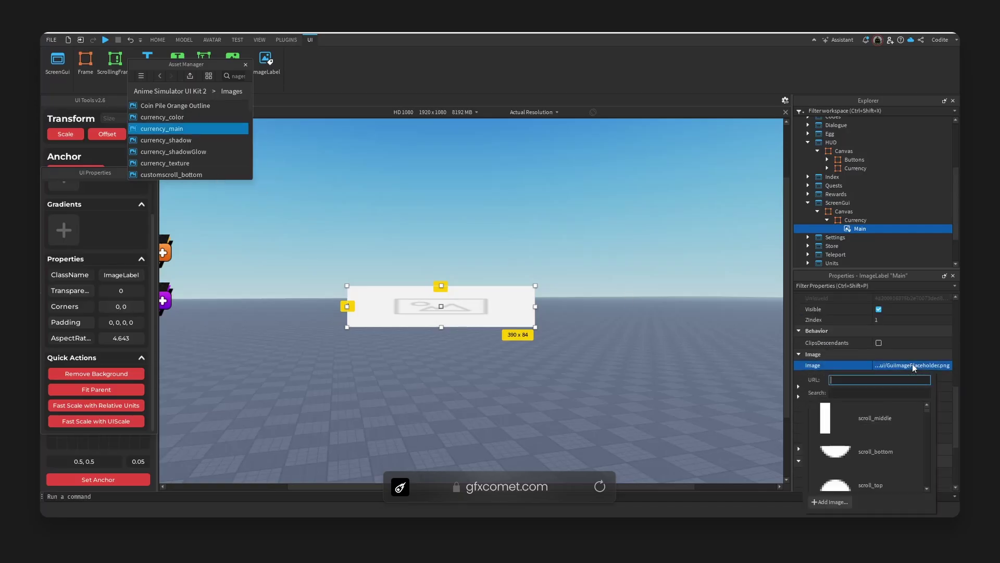
pyautogui.press('Return')
# Step: Assign the currency_main asset ID as Main's image and remove the backgrounds of Main and the Currency frame
pyautogui.rightClick(177, 129)
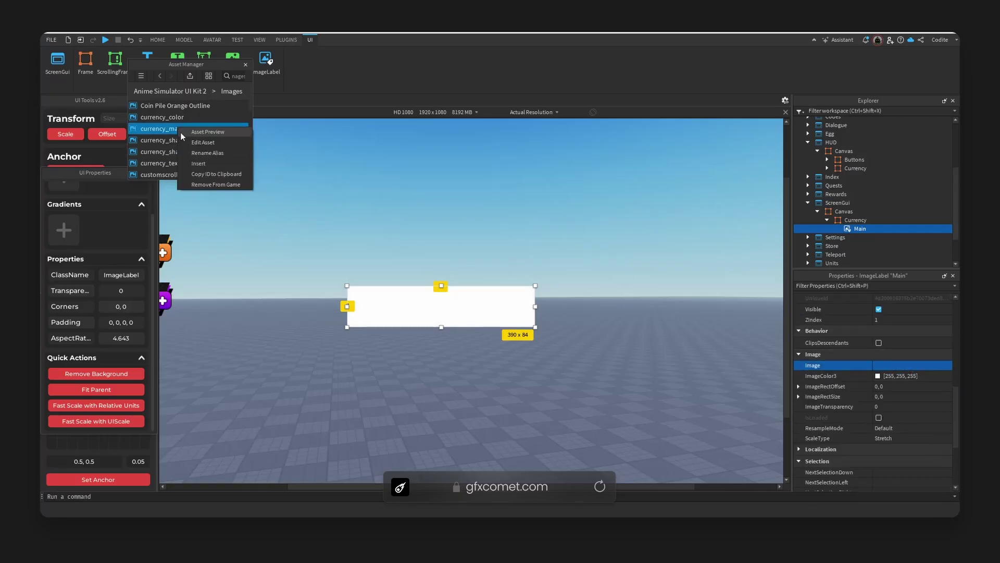
pyautogui.click(223, 174)
pyautogui.click(900, 366)
pyautogui.hotkey('ctrl', 'v')
pyautogui.press('Return')
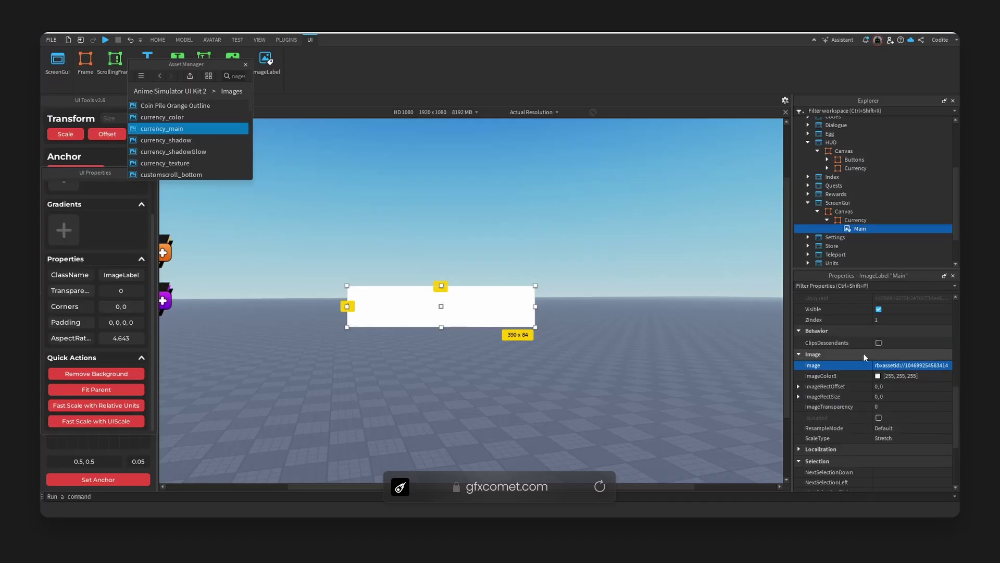
pyautogui.click(133, 375)
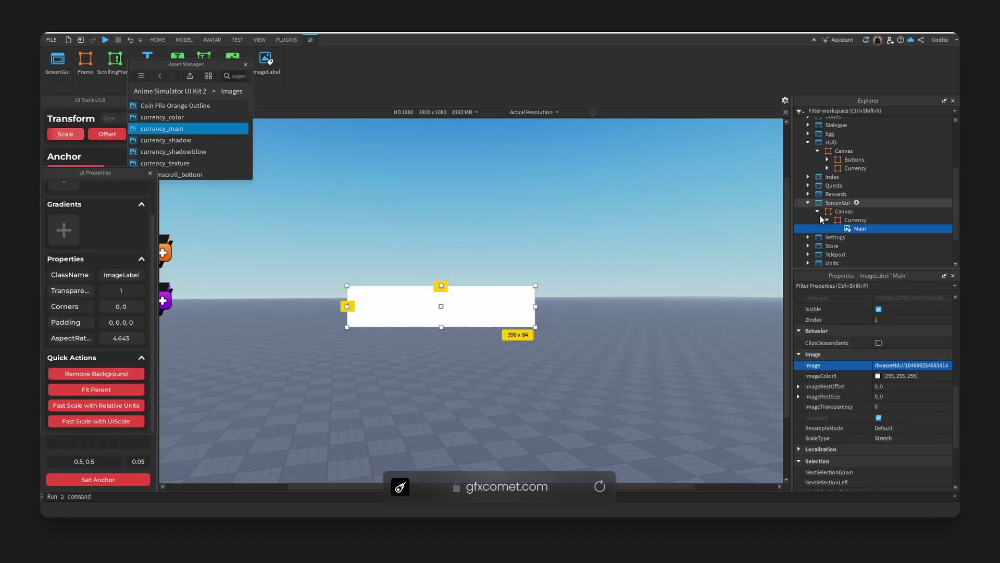
pyautogui.click(856, 220)
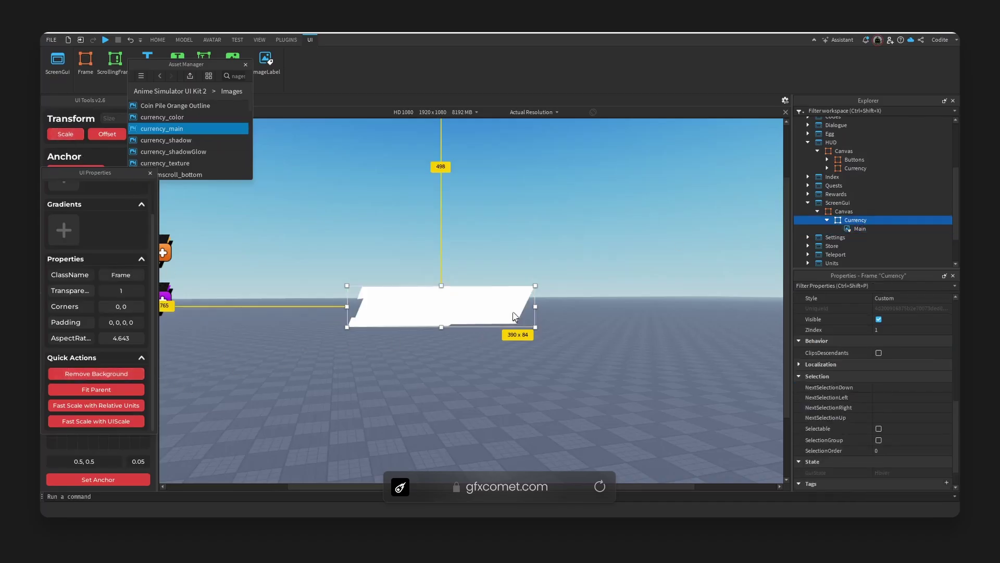
# Step: Set the background colour of the Main image label to #1b1b1b
pyautogui.click(849, 228)
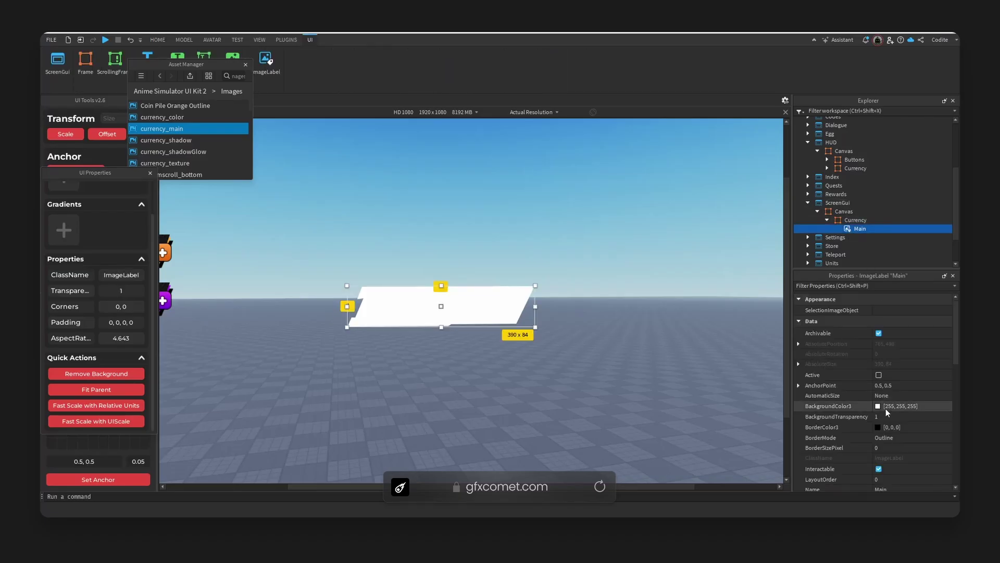
pyautogui.click(878, 406)
pyautogui.click(563, 343)
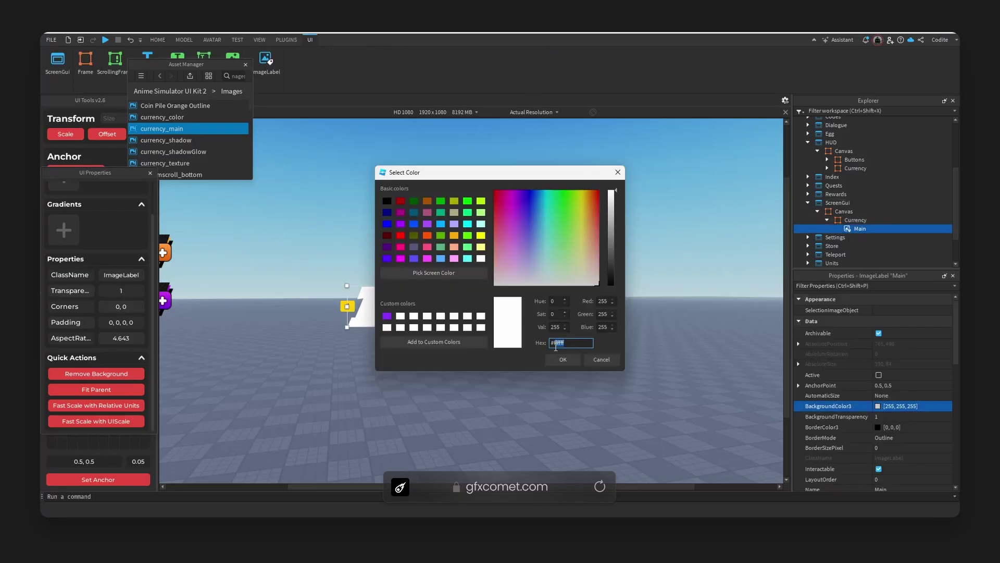
pyautogui.write('#1b1b1b')
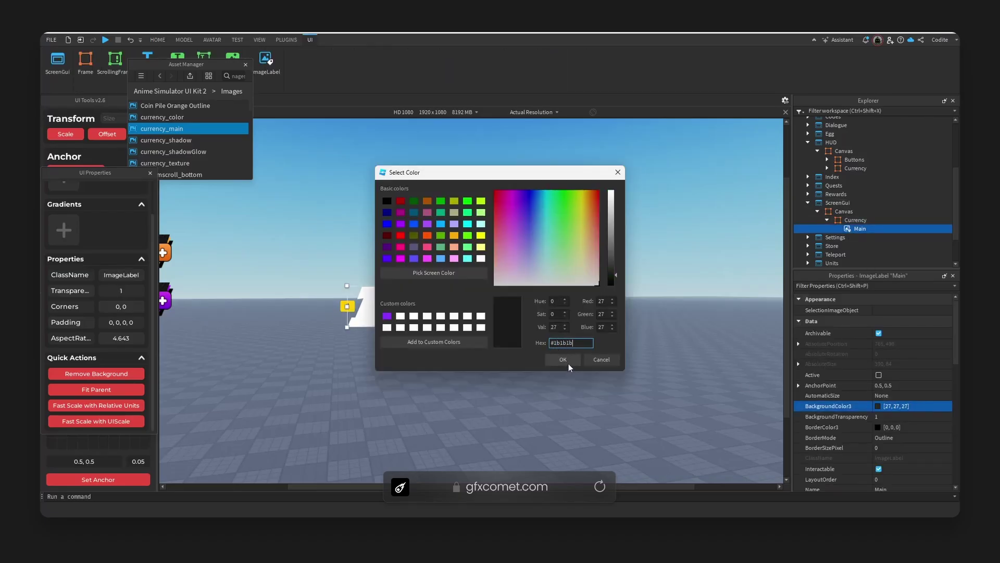
pyautogui.click(564, 359)
pyautogui.click(878, 406)
pyautogui.click(604, 360)
# Step: Set the image colour of the Main image label to #1b1b1b
pyautogui.scroll(-5, 911, 412)
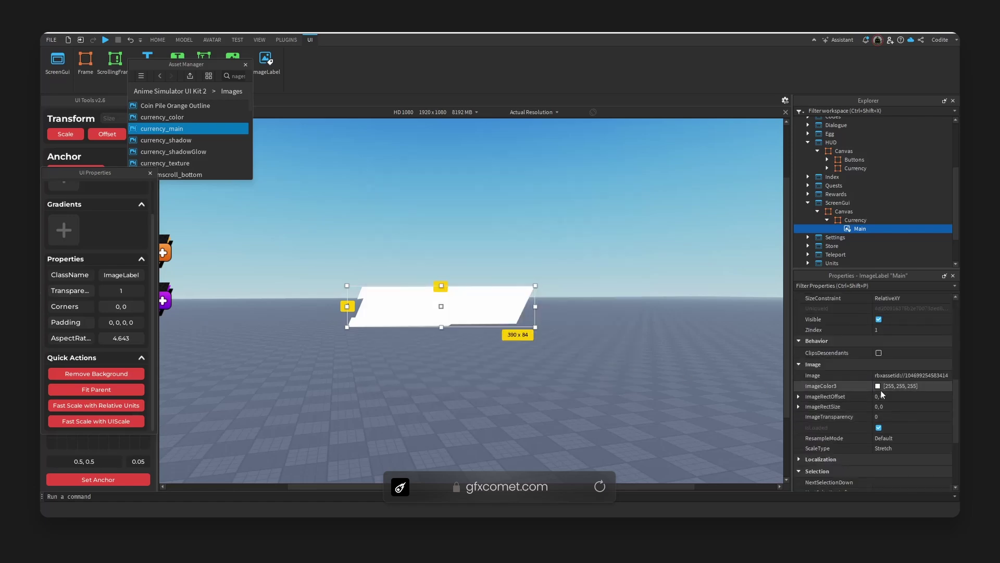
pyautogui.click(878, 387)
pyautogui.doubleClick(580, 343)
pyautogui.hotkey('ctrl', 'v')
pyautogui.click(563, 359)
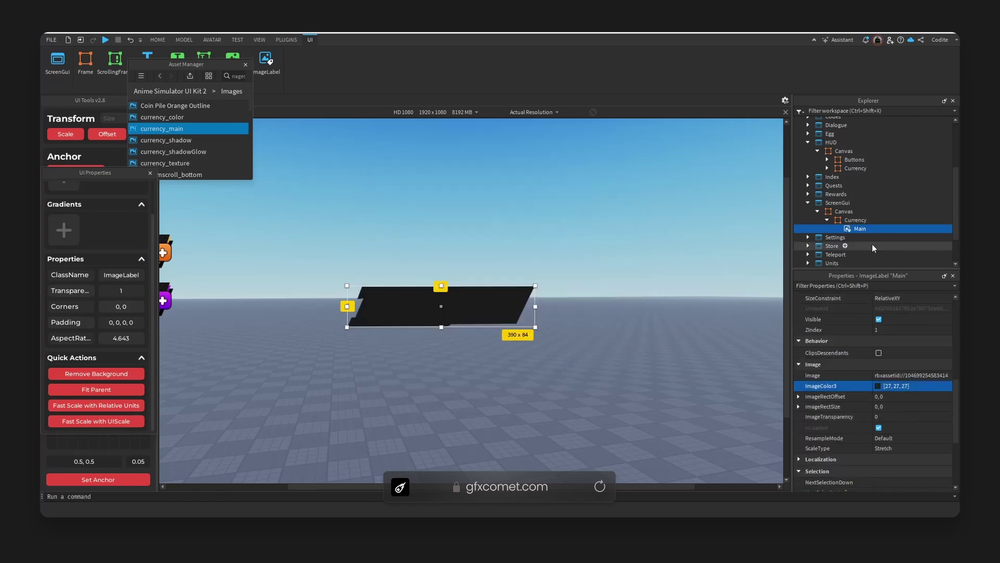
# Step: Check the layer structure of the HUD's Gold frame and reselect Main in the new ScreenGui
pyautogui.click(872, 230)
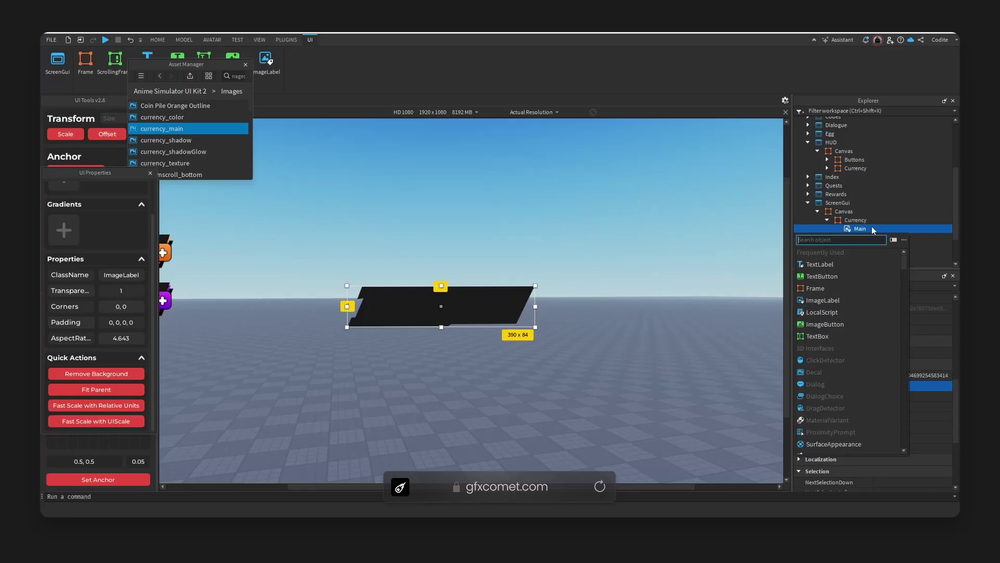
pyautogui.doubleClick(867, 169)
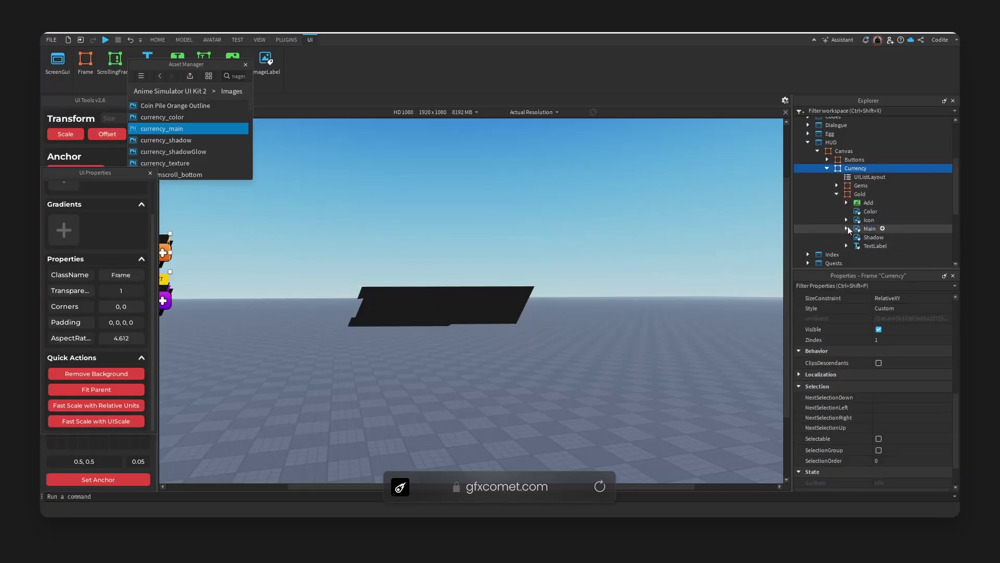
pyautogui.click(836, 194)
pyautogui.click(860, 254)
pyautogui.scroll(-3, 881, 234)
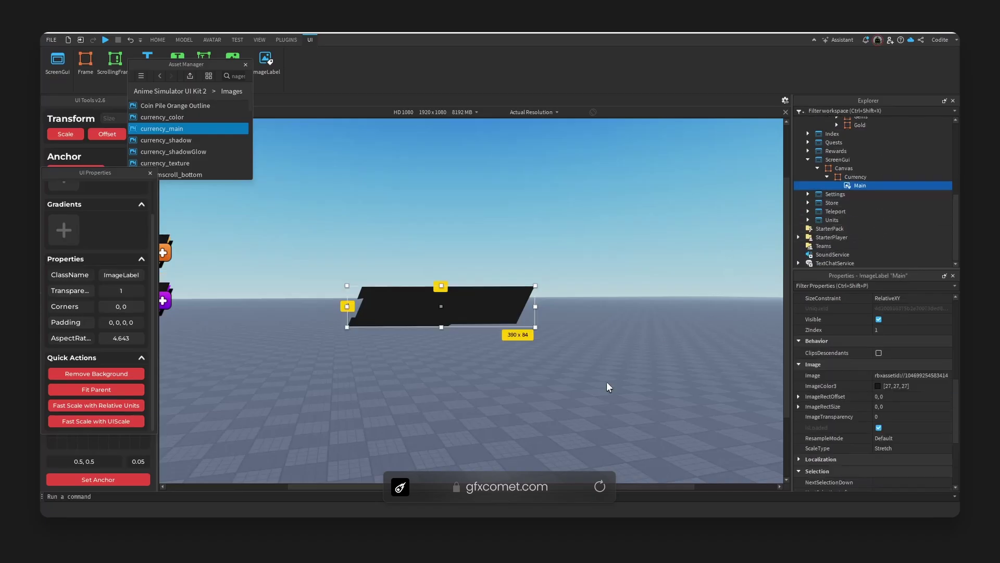
# Step: Move the new Currency bar closer to the existing gold and gem bars for comparison
pyautogui.moveTo(512, 487); pyautogui.dragTo(388, 471)
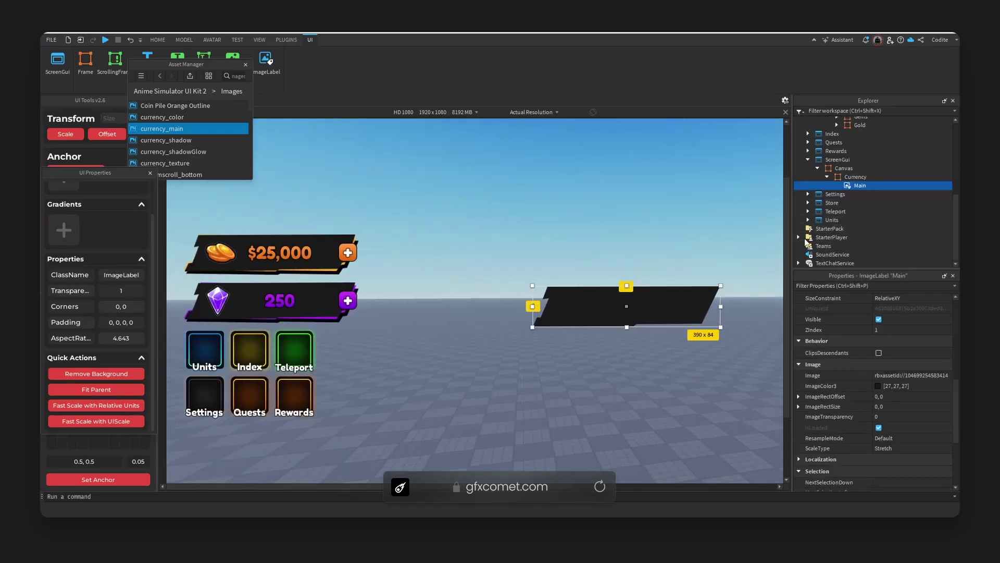
pyautogui.keyDown('ctrl'); pyautogui.click(856, 177); pyautogui.keyUp('ctrl')
pyautogui.moveTo(645, 300); pyautogui.dragTo(523, 288)
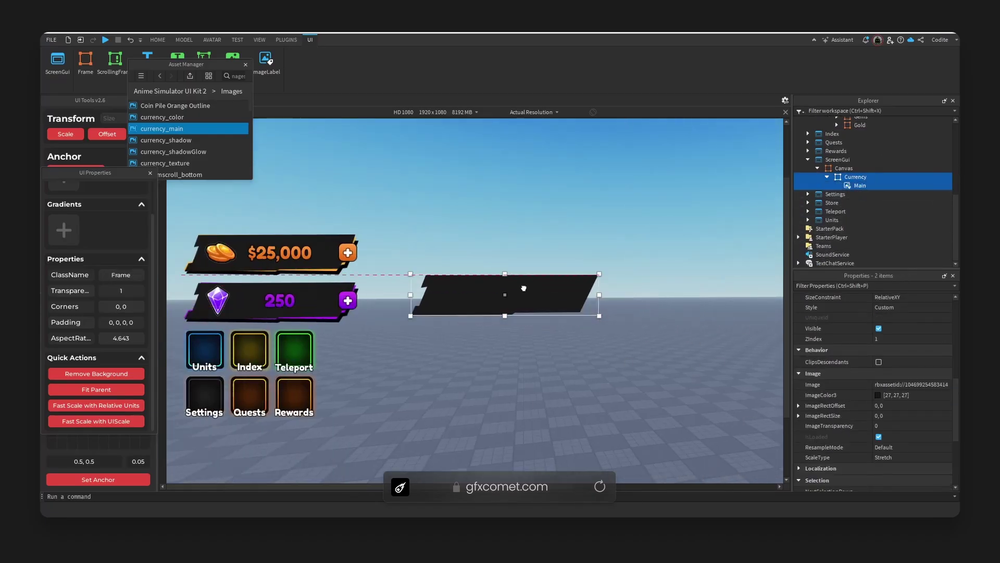
# Step: Insert an ImageLabel into Main, name it Texture and fit it to its parent
pyautogui.click(868, 186)
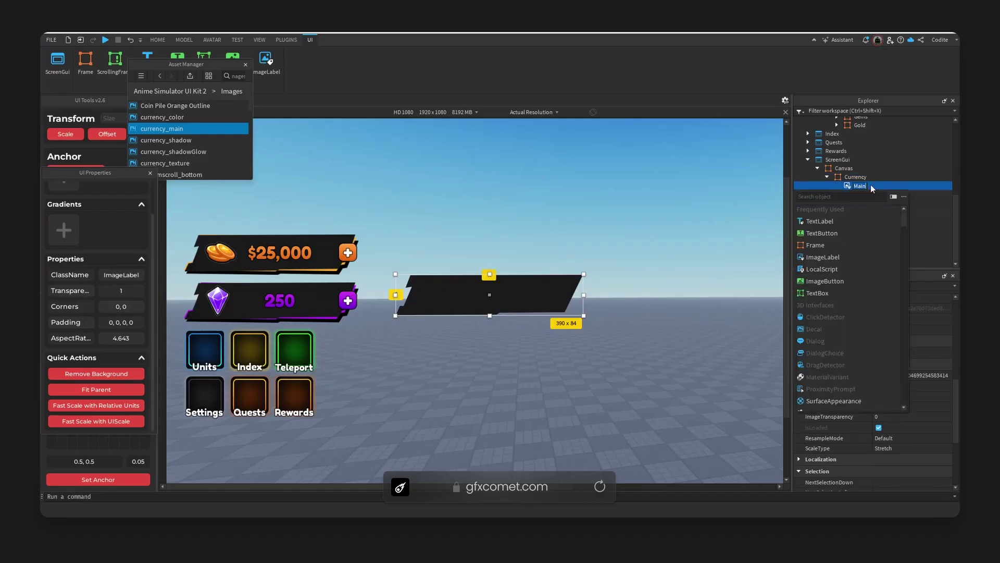
pyautogui.write('imagel')
pyautogui.press('Return')
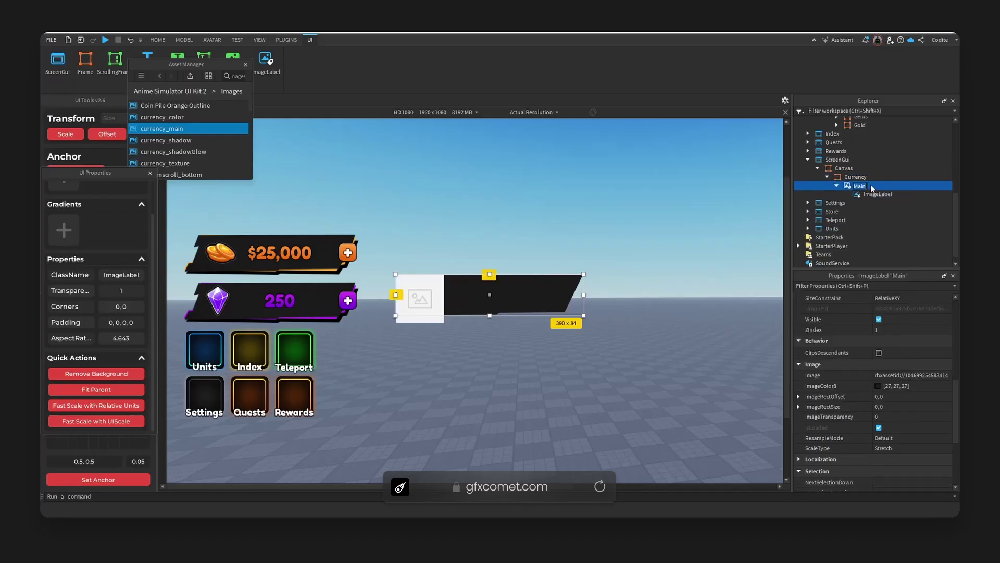
pyautogui.click(876, 194)
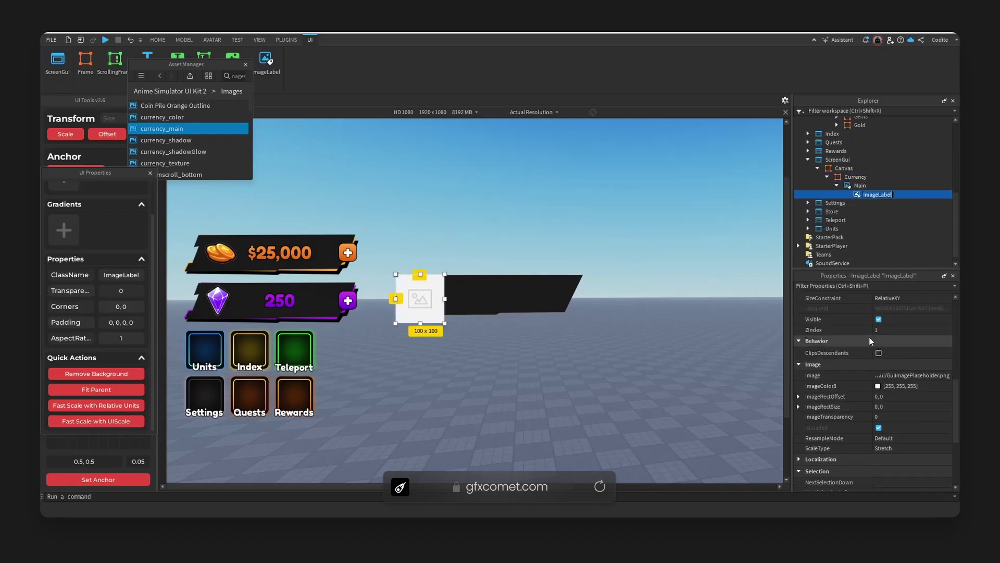
pyautogui.write('Texture')
pyautogui.press('Return')
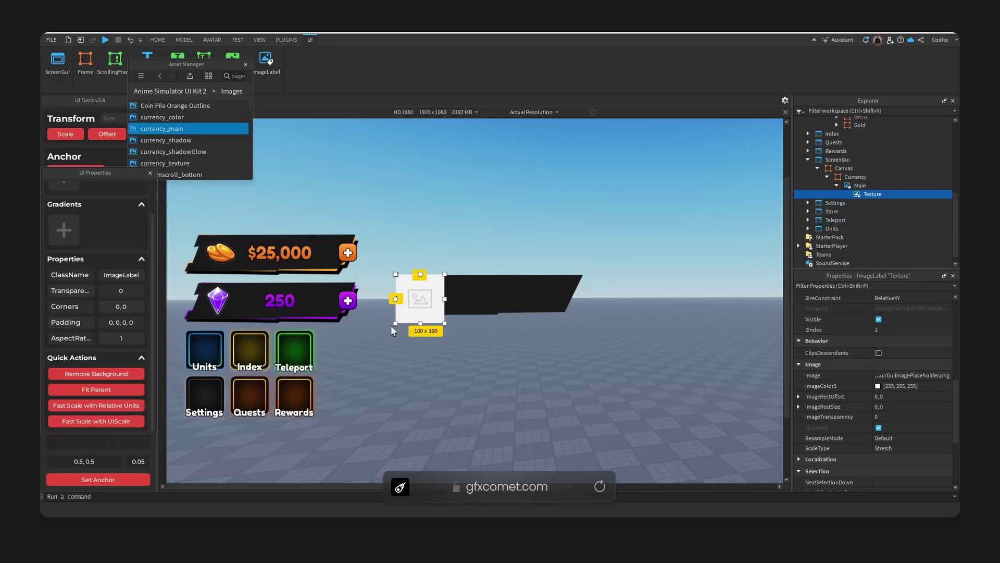
pyautogui.click(116, 391)
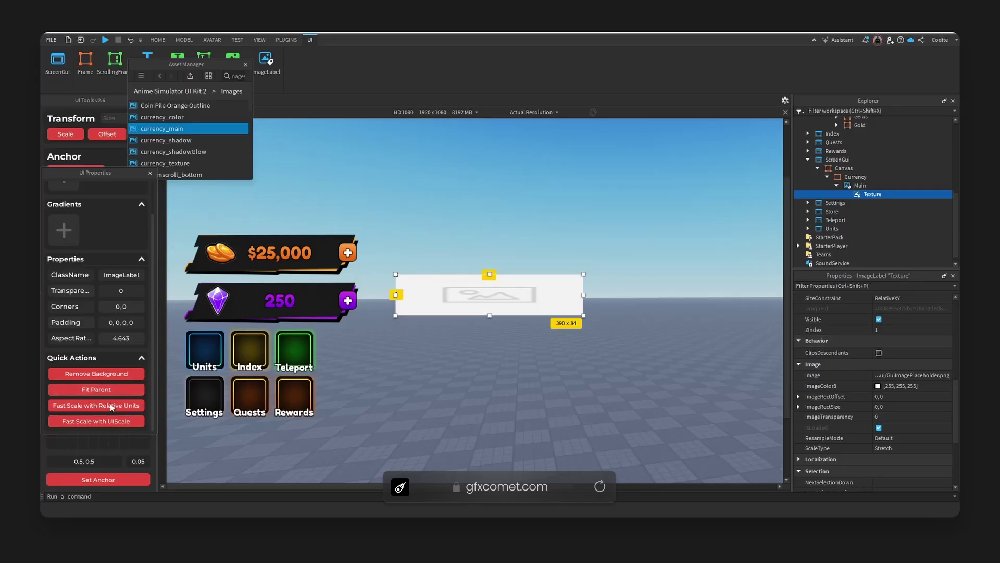
# Step: Remove the Texture label's background, set its anchor to 0.5, 0.5 and assign it the currency_texture image
pyautogui.click(104, 374)
pyautogui.click(120, 480)
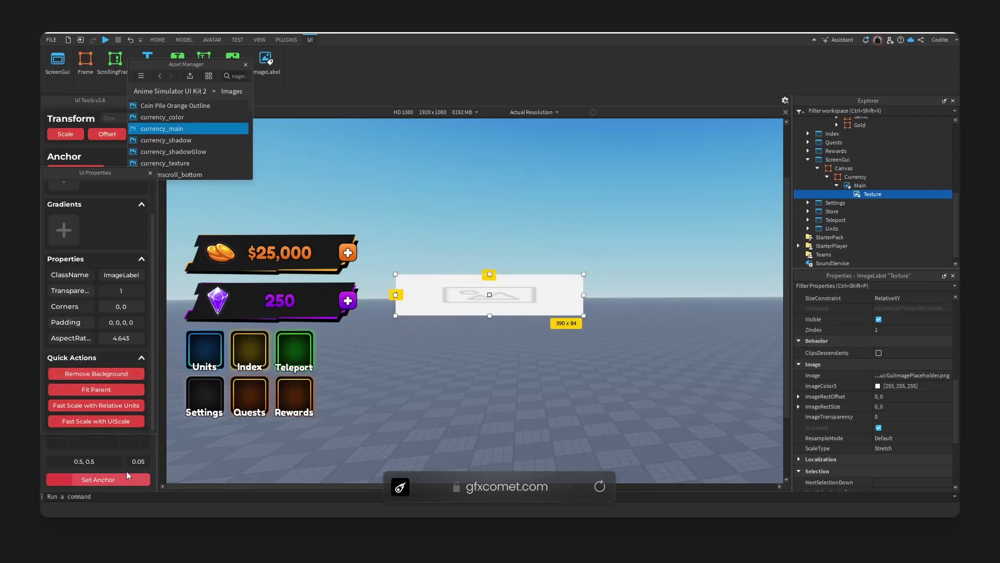
pyautogui.rightClick(185, 164)
pyautogui.click(225, 205)
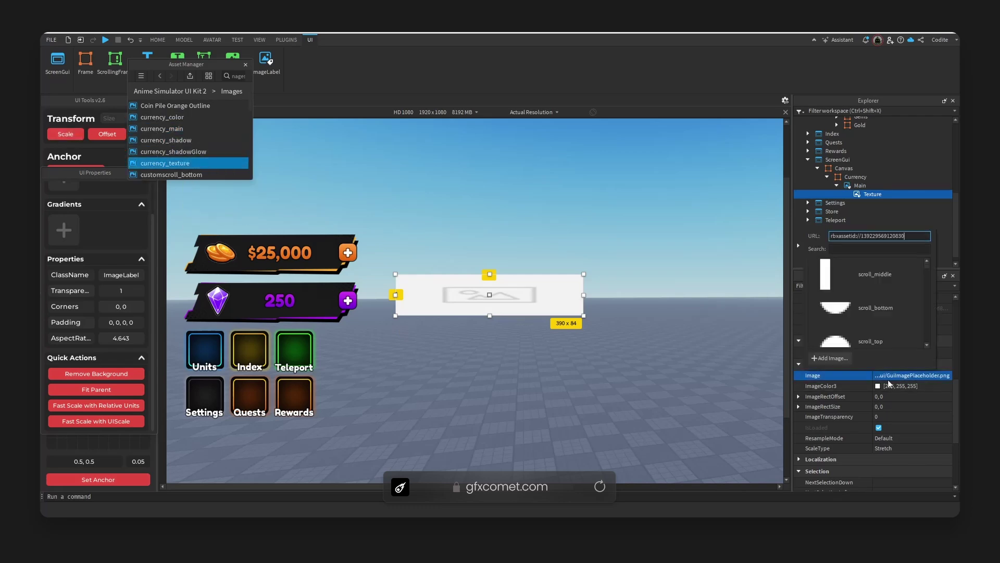
# Step: Set the Texture label's image colour to #090909
pyautogui.click(878, 386)
pyautogui.moveTo(558, 176); pyautogui.dragTo(732, 176)
pyautogui.moveTo(785, 263); pyautogui.dragTo(787, 299)
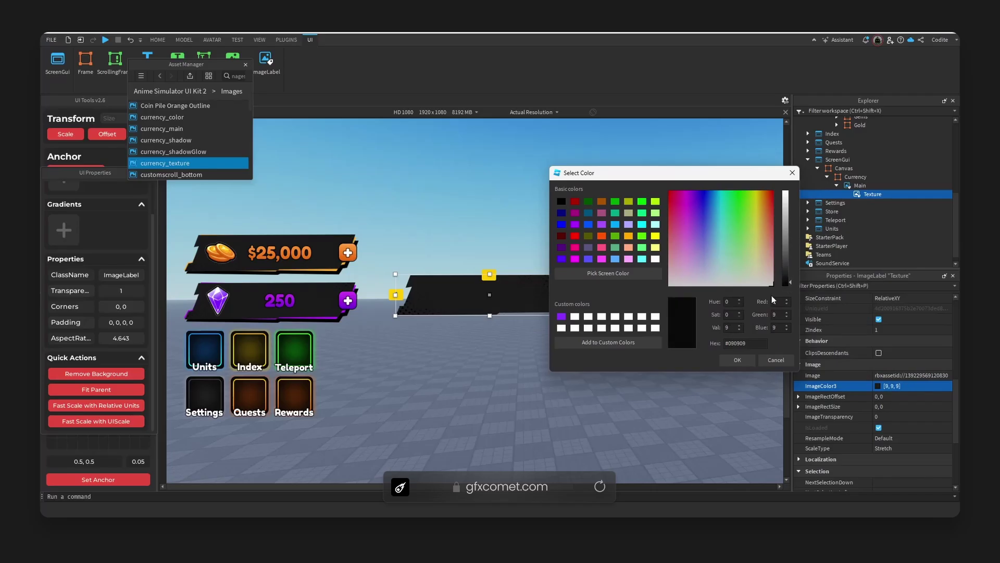
pyautogui.click(734, 359)
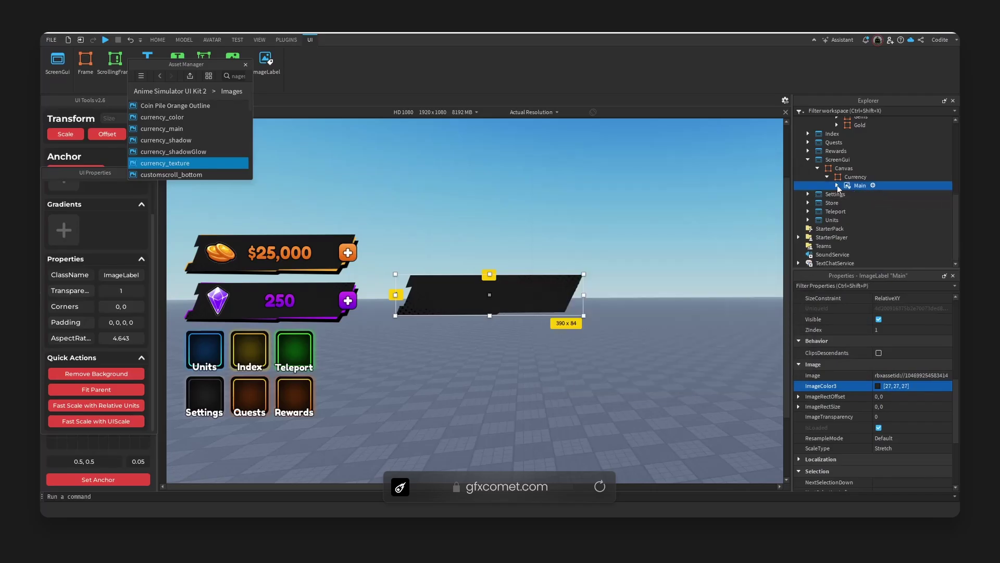
# Step: Insert an ImageLabel named Color into the Currency frame and centre it with an anchor of 0.5, 0.5
pyautogui.click(872, 177)
pyautogui.click(877, 177)
pyautogui.write('im')
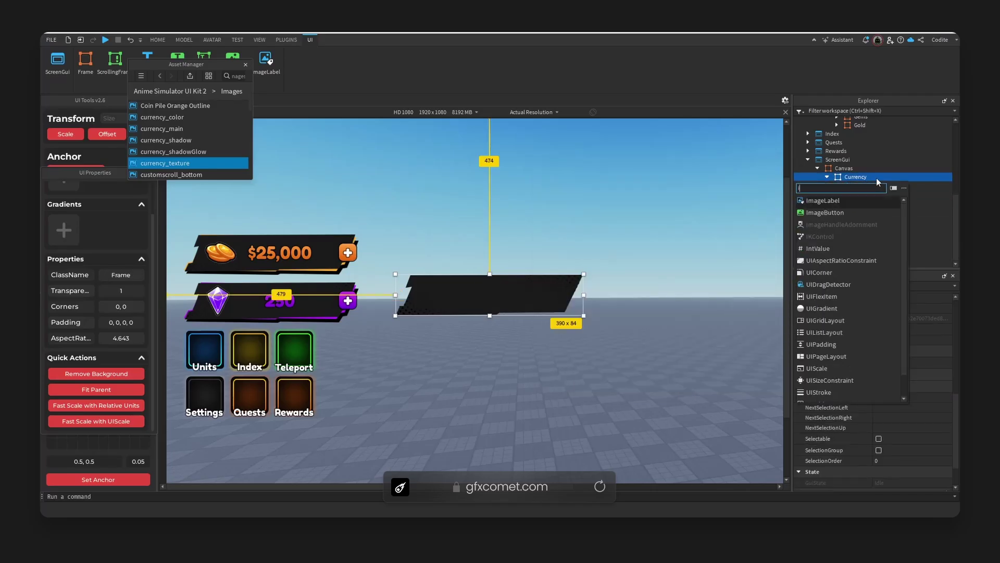
pyautogui.press('Return')
pyautogui.click(869, 186)
pyautogui.press('F2')
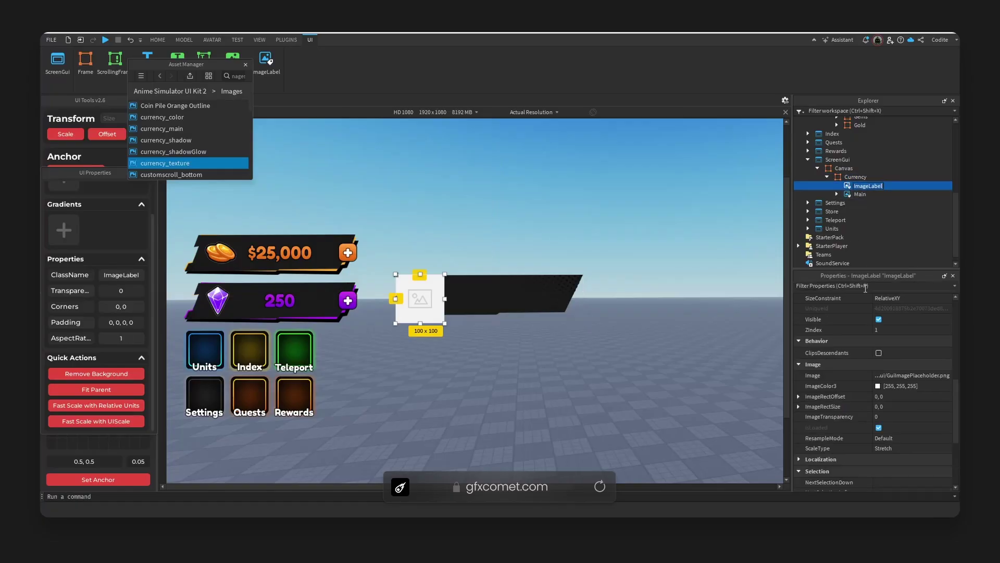
pyautogui.write('Color')
pyautogui.press('Return')
pyautogui.click(121, 482)
# Step: Copy the asset ID of currency_color and assign it as the Color label's image
pyautogui.click(162, 117)
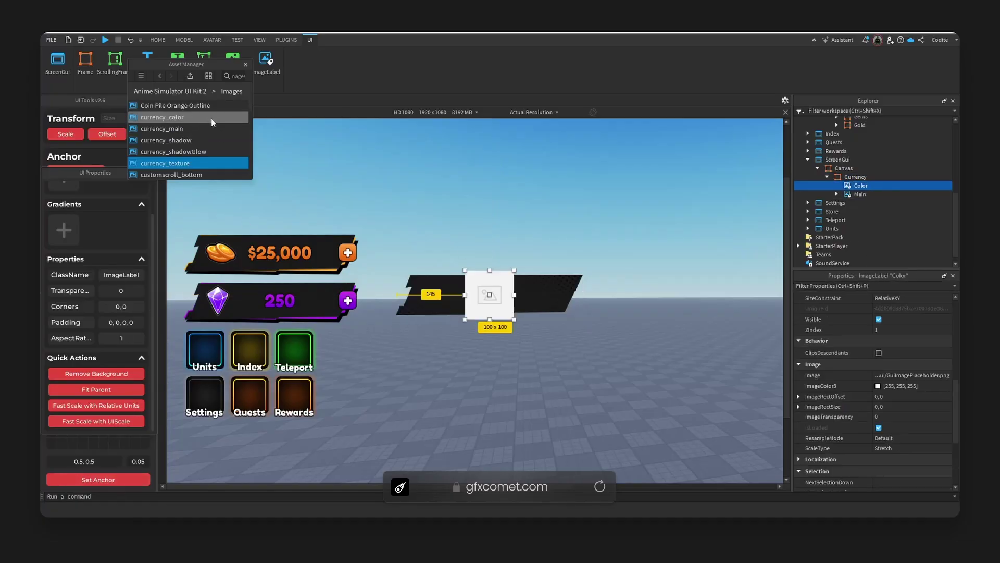
pyautogui.rightClick(213, 120)
pyautogui.click(245, 166)
pyautogui.click(900, 375)
pyautogui.hotkey('ctrl', 'v')
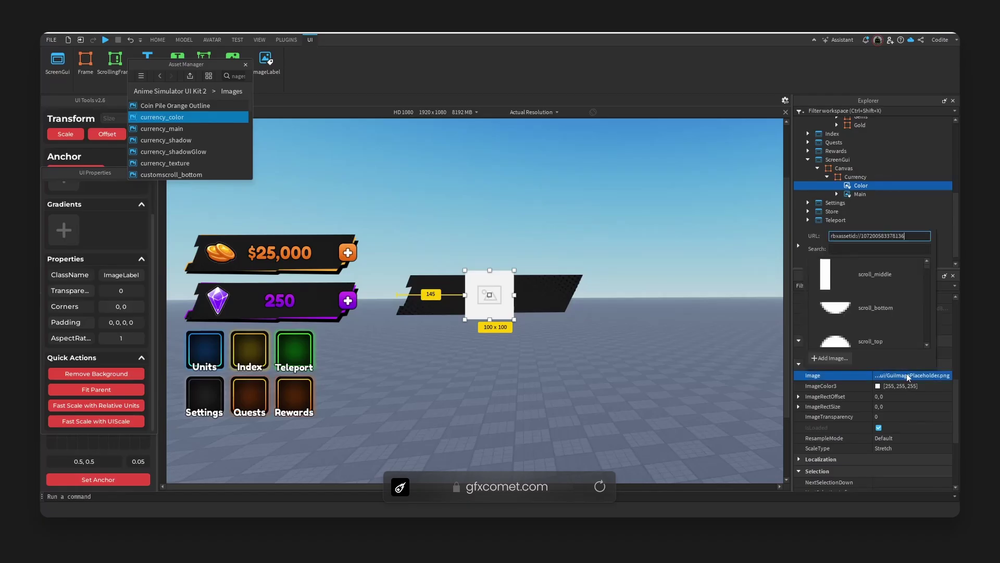
pyautogui.press('Return')
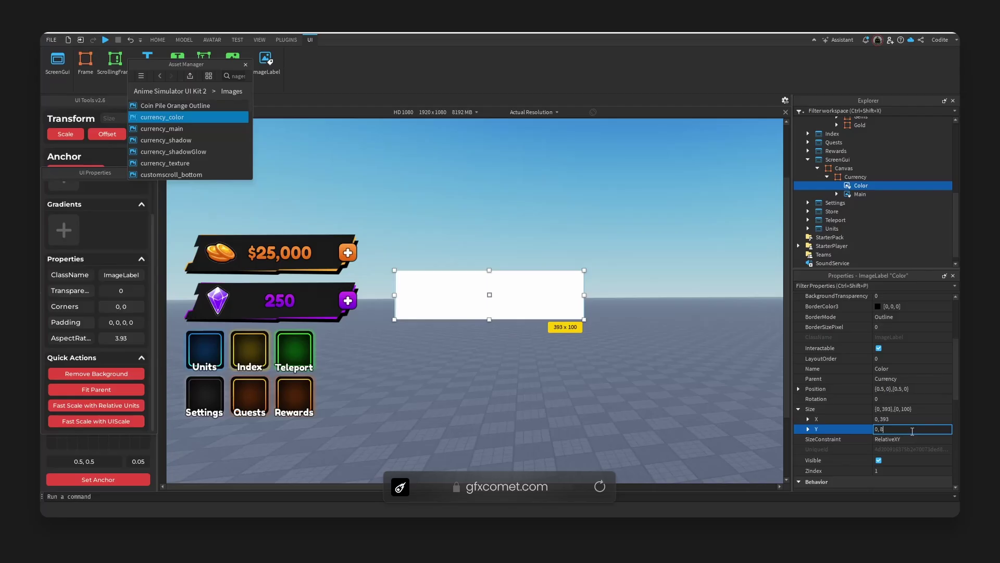
# Step: Size the Color label to 393 by 88 pixels, remove its background and convert its dimensions to scale
pyautogui.press('Return')
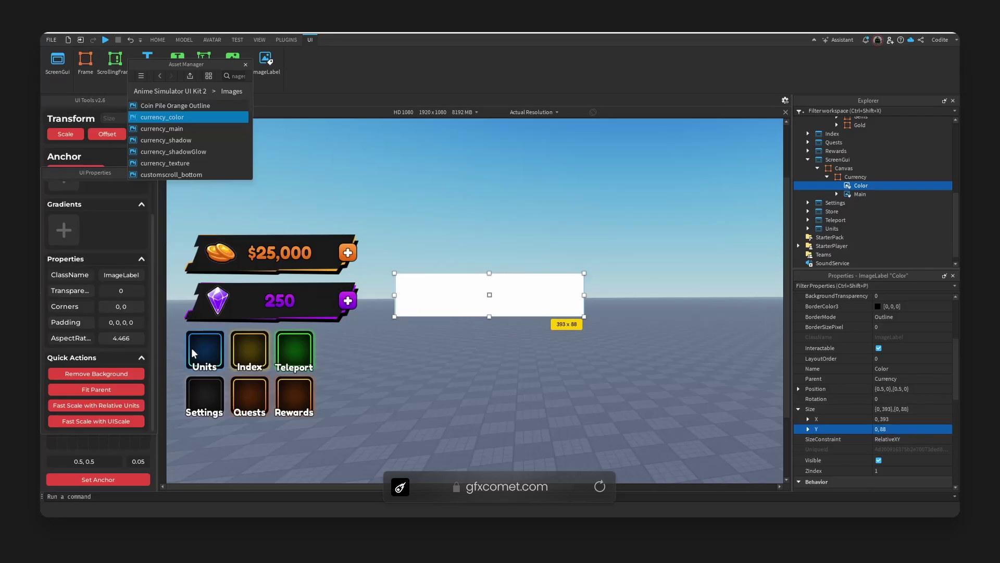
pyautogui.click(121, 374)
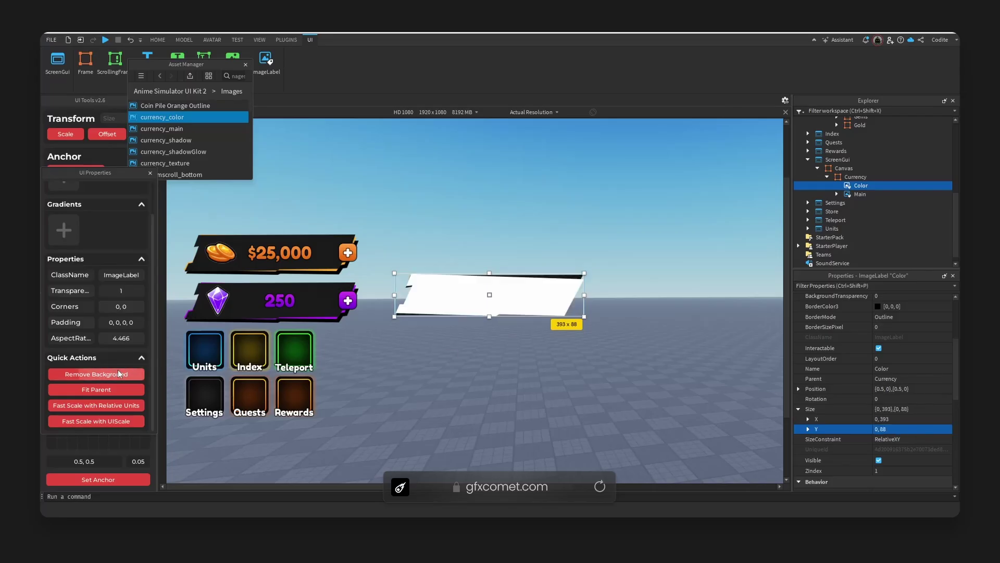
pyautogui.click(65, 134)
# Step: Insert another ImageLabel into the Currency frame and name it Shadow
pyautogui.click(859, 177)
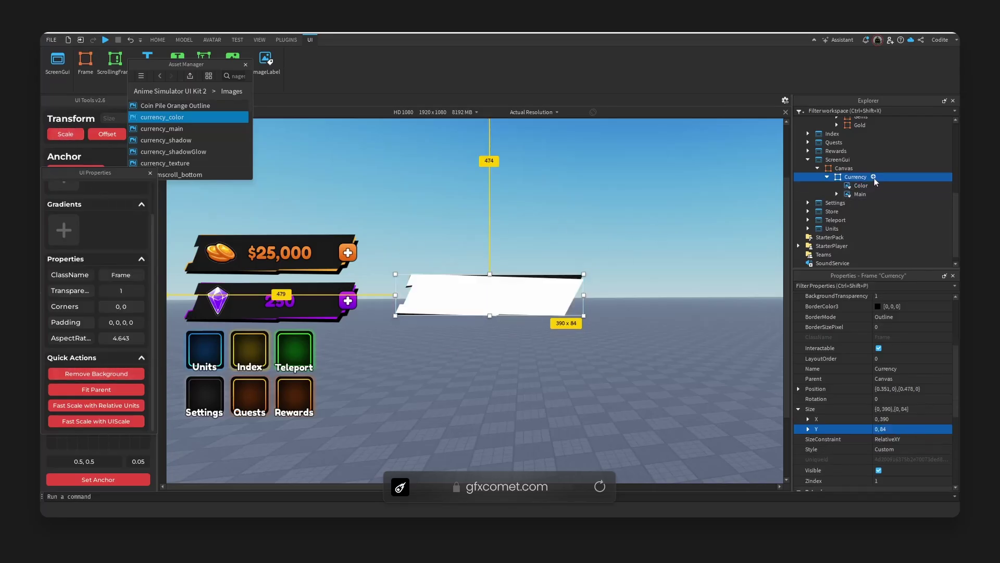
pyautogui.click(874, 178)
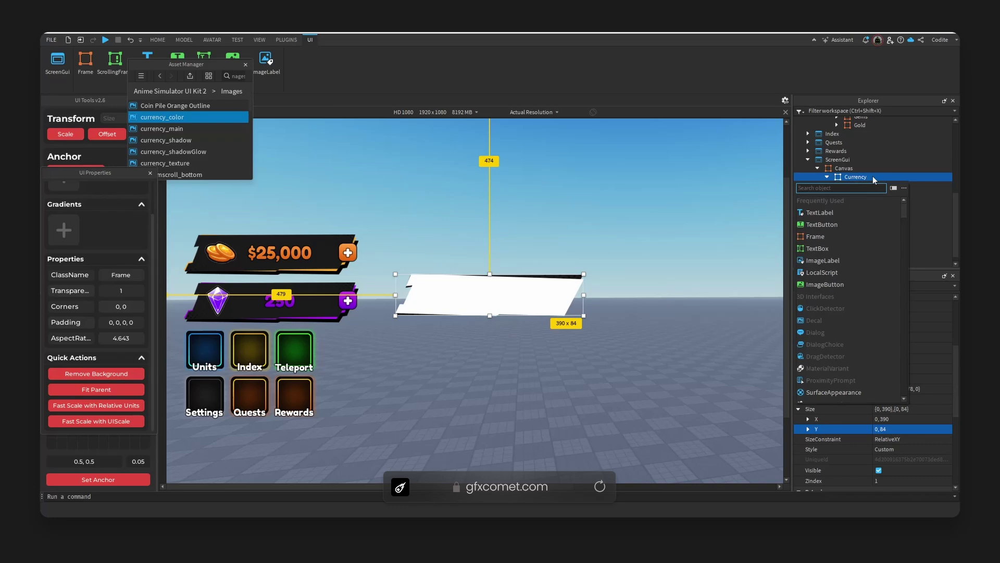
pyautogui.write('image')
pyautogui.press('Return')
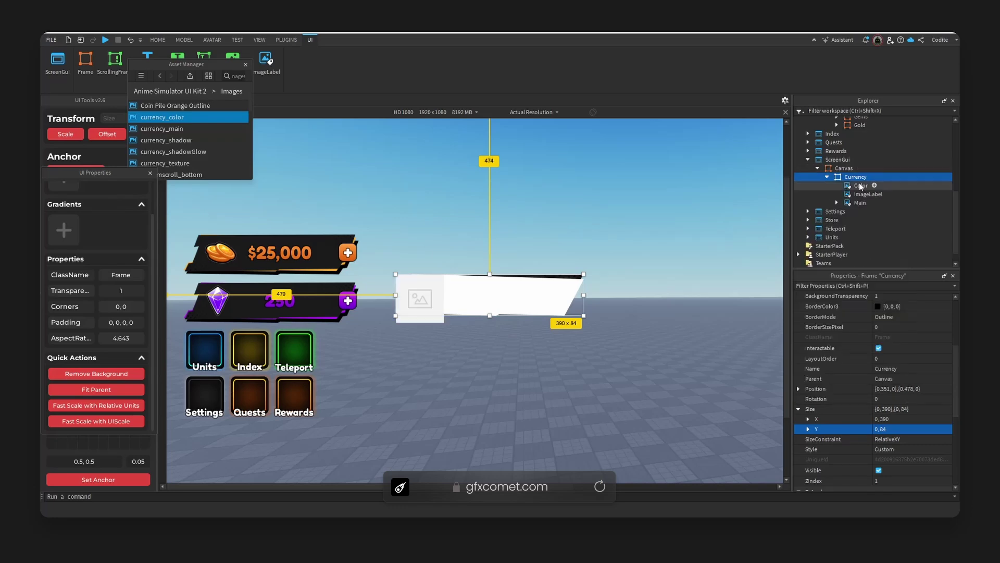
pyautogui.click(868, 194)
pyautogui.click(869, 195)
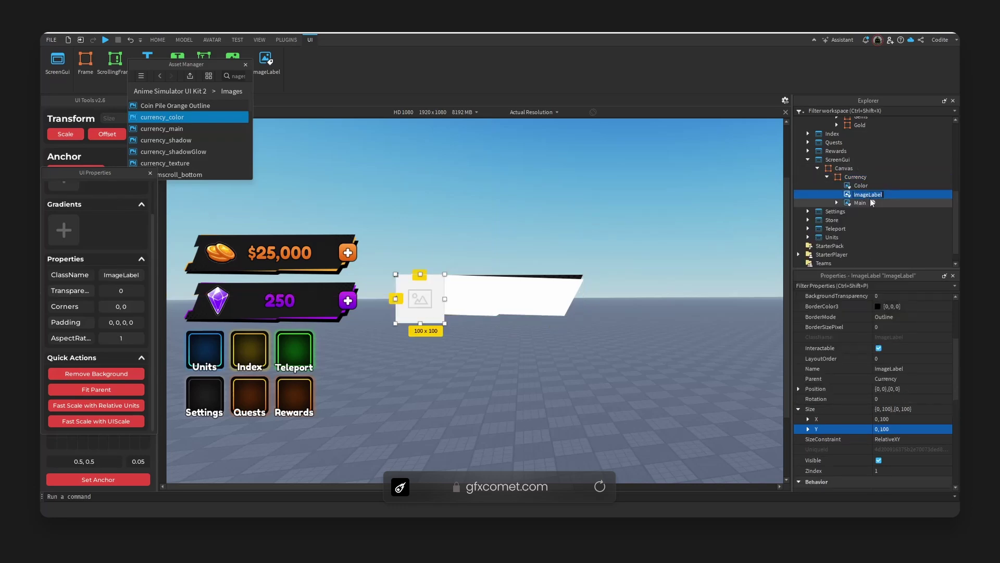
pyautogui.write('Shadow')
pyautogui.press('Return')
# Step: Assign the currency_shadow image to the Shadow label and centre it with an anchor of 0.5, 0.5
pyautogui.rightClick(207, 140)
pyautogui.click(245, 189)
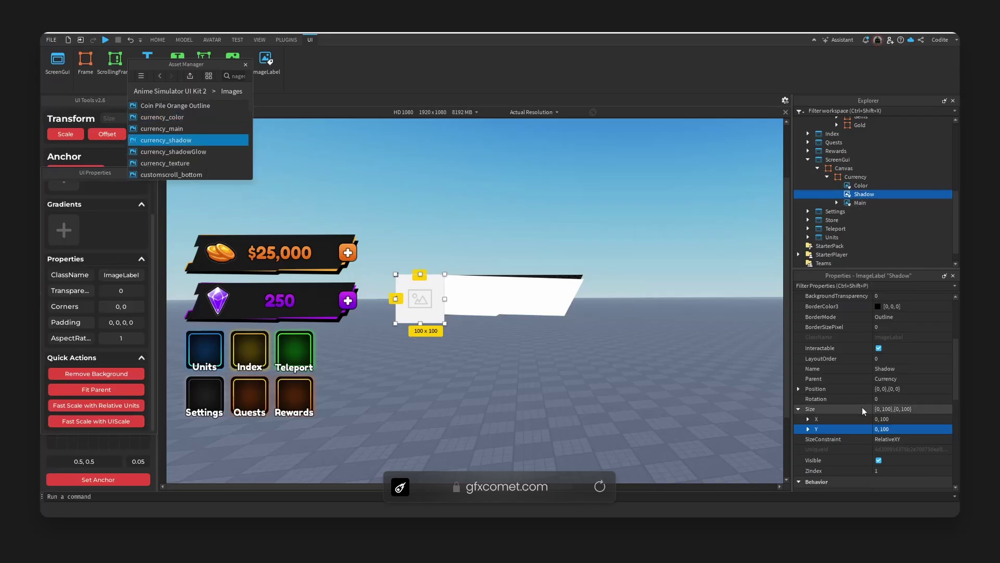
pyautogui.scroll(-3, 886, 416)
pyautogui.click(911, 398)
pyautogui.hotkey('ctrl', 'v')
pyautogui.press('Return')
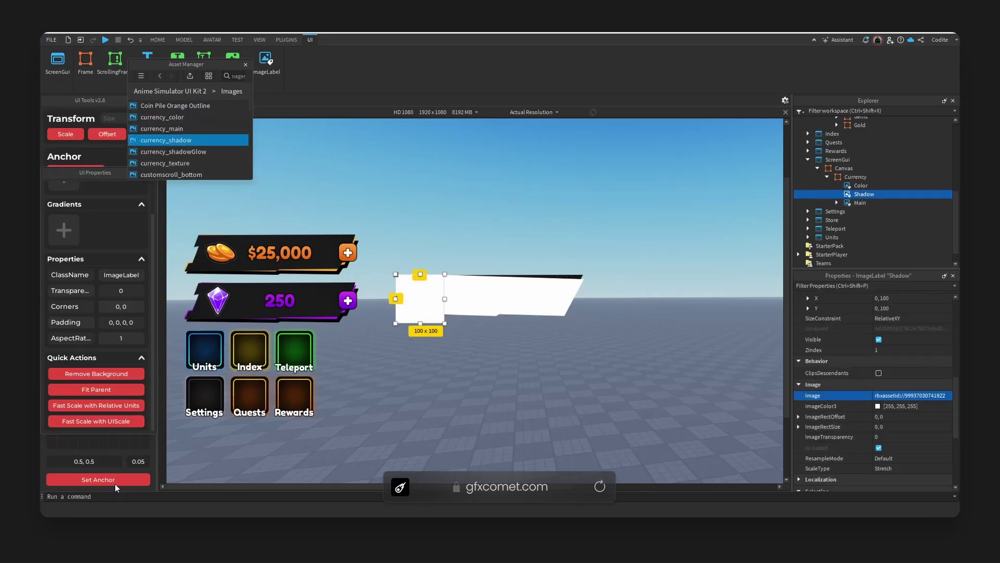
pyautogui.click(114, 482)
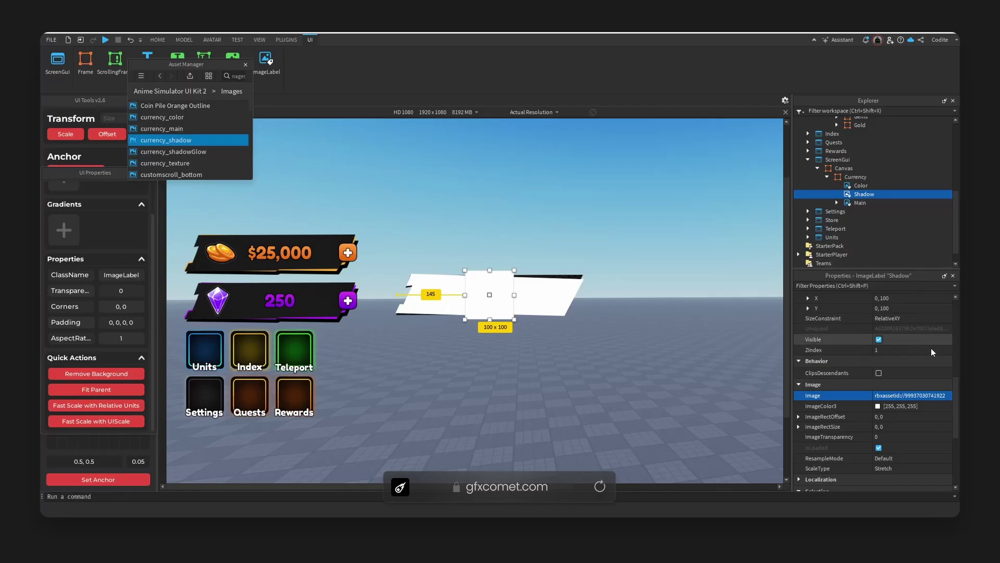
# Step: Size the Shadow label to 390 by 84 pixels, remove its background and convert its dimensions to scale
pyautogui.scroll(3, 885, 391)
pyautogui.click(945, 358)
pyautogui.write('0, 390')
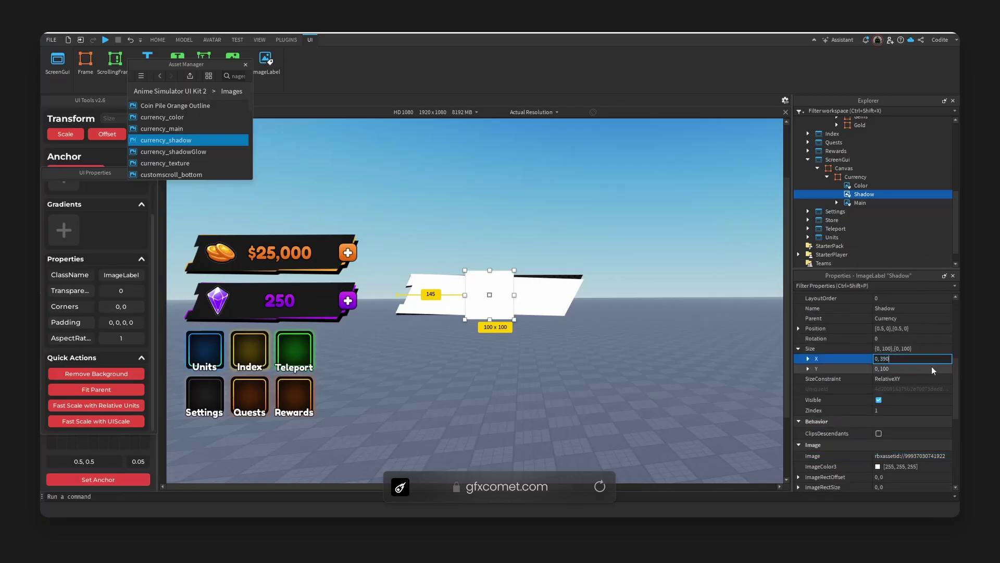
pyautogui.click(934, 368)
pyautogui.write('84')
pyautogui.press('Return')
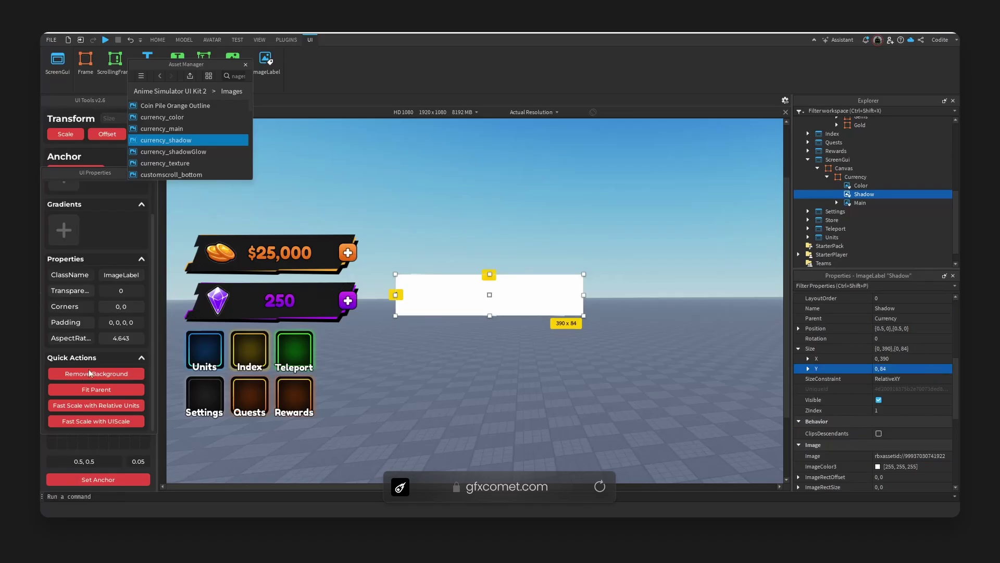
pyautogui.click(90, 373)
pyautogui.click(64, 134)
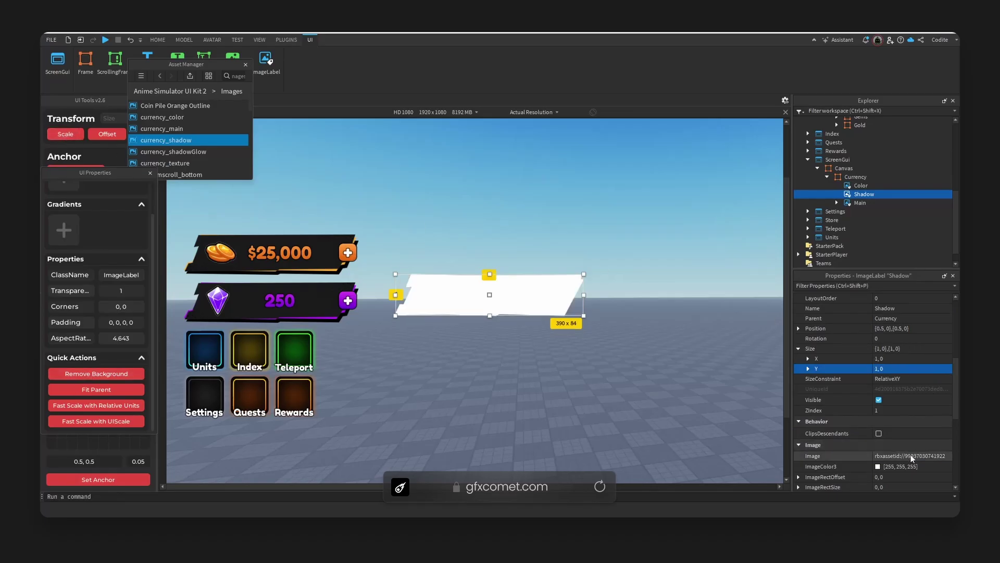
# Step: Set the Shadow label's image colour to black, #000000
pyautogui.click(878, 466)
pyautogui.click(612, 284)
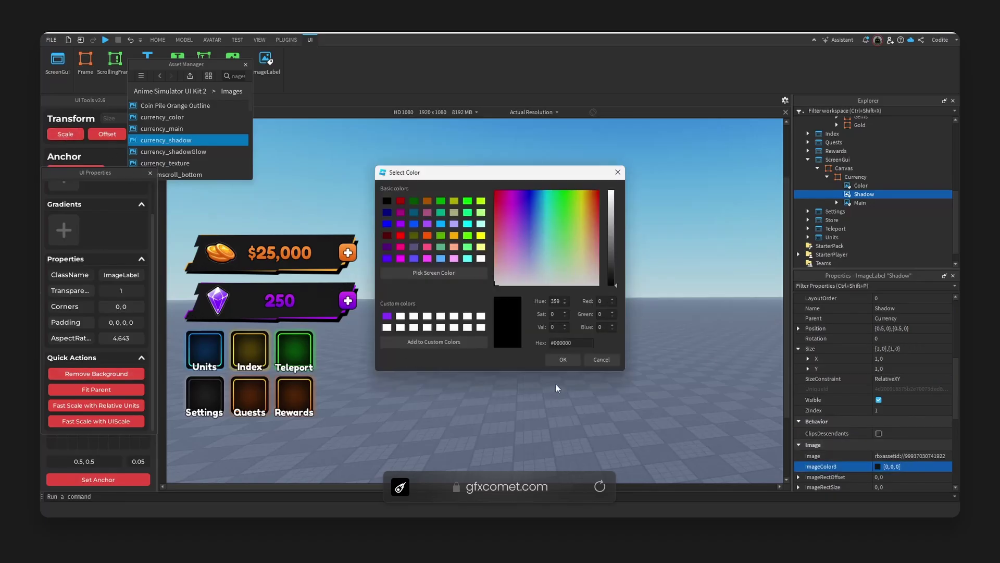
pyautogui.click(563, 360)
# Step: Restack the Currency layers above Shadow by deleting and restoring the Color label, followed by the Main label
pyautogui.click(860, 186)
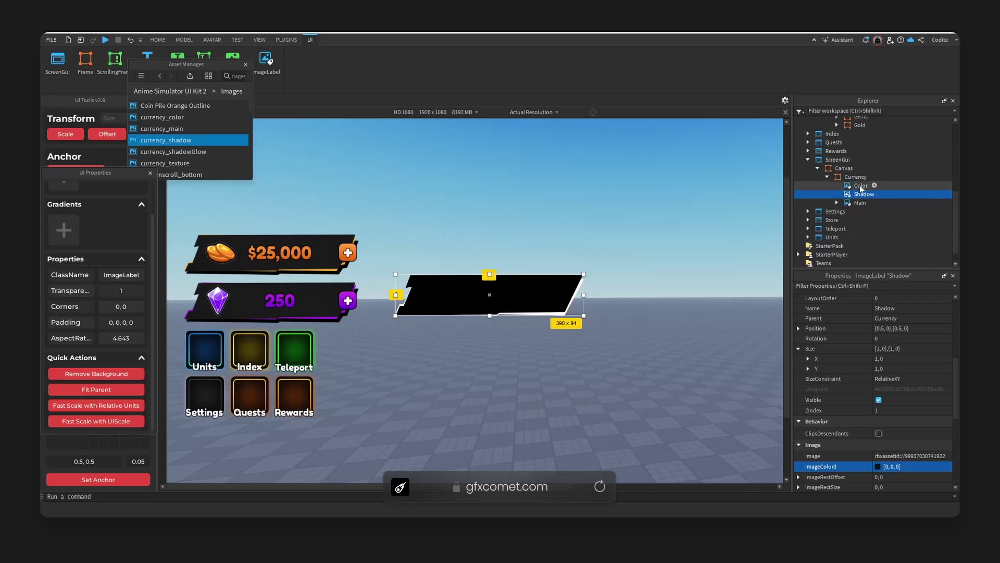
pyautogui.press('Delete')
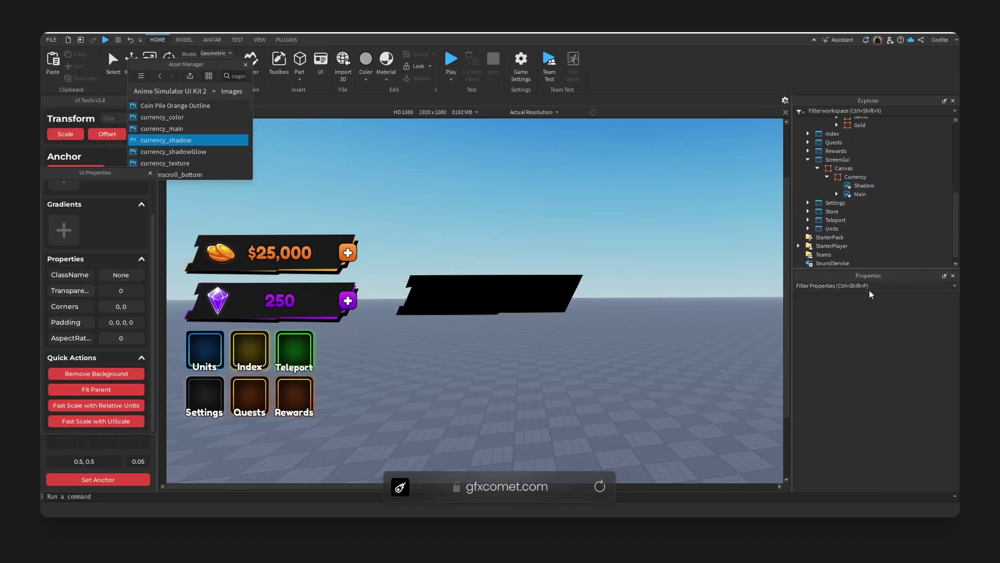
pyautogui.click(860, 178)
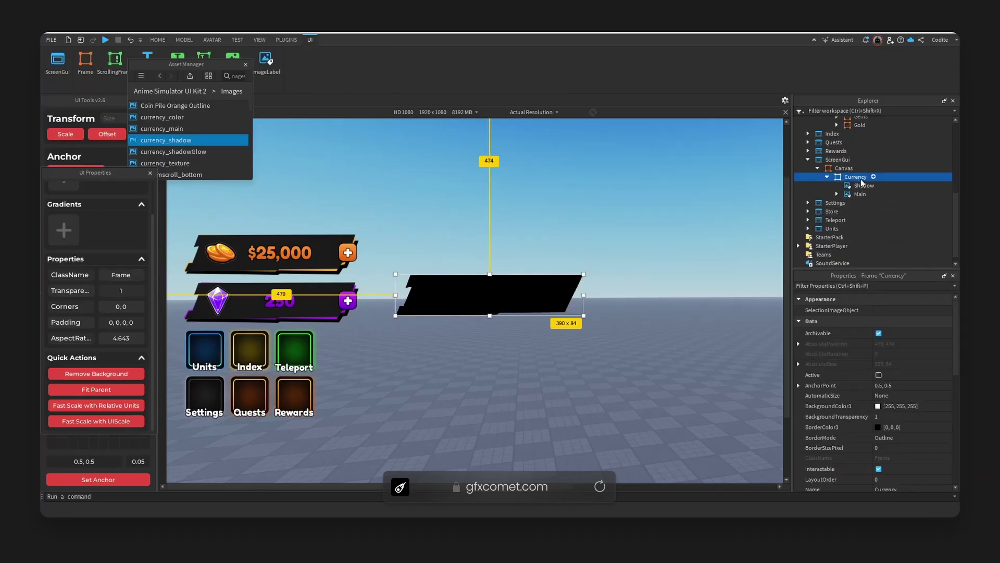
pyautogui.hotkey('ctrl', 'z')
pyautogui.click(860, 203)
pyautogui.press('Delete')
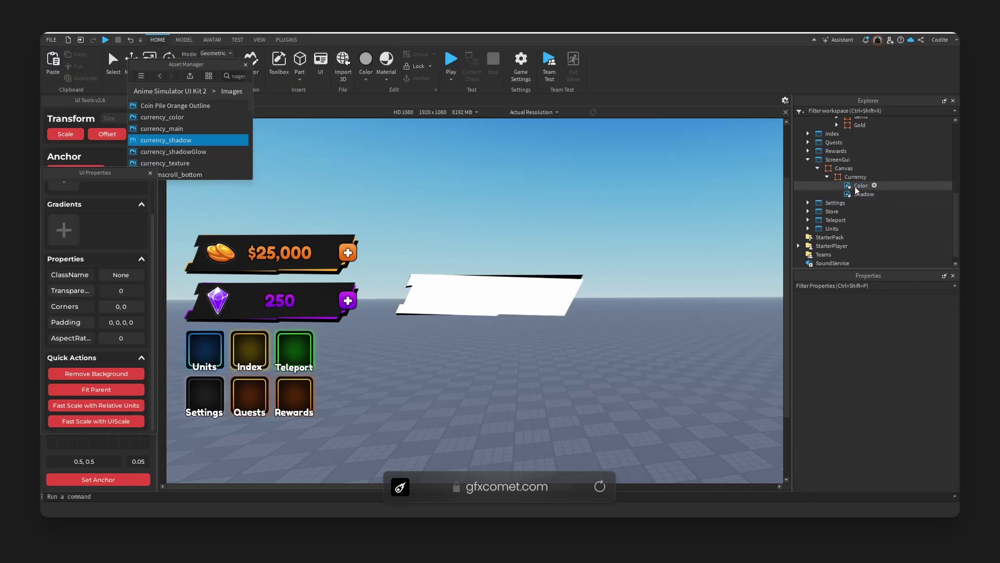
pyautogui.click(857, 178)
pyautogui.hotkey('ctrl', 'z')
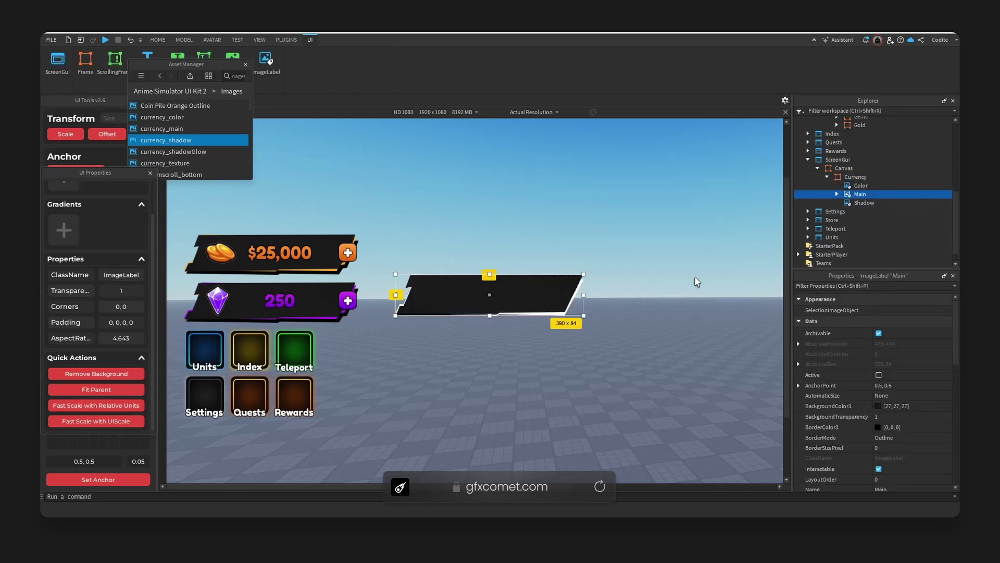
pyautogui.click(601, 379)
# Step: Shift the Shadow label down by trying a Y position scale of 0.515 and settling on 0.55
pyautogui.click(858, 203)
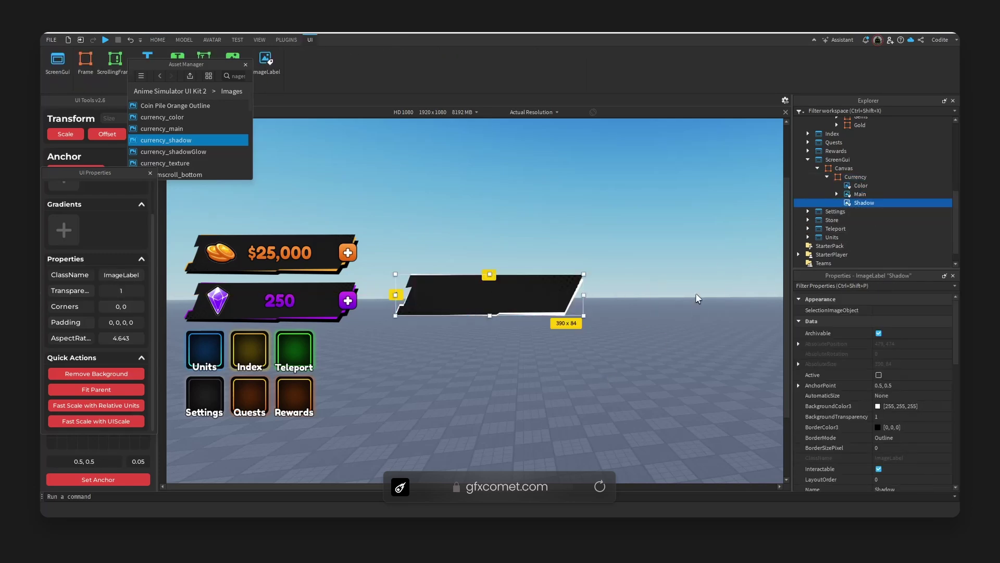
pyautogui.scroll(-3, 897, 440)
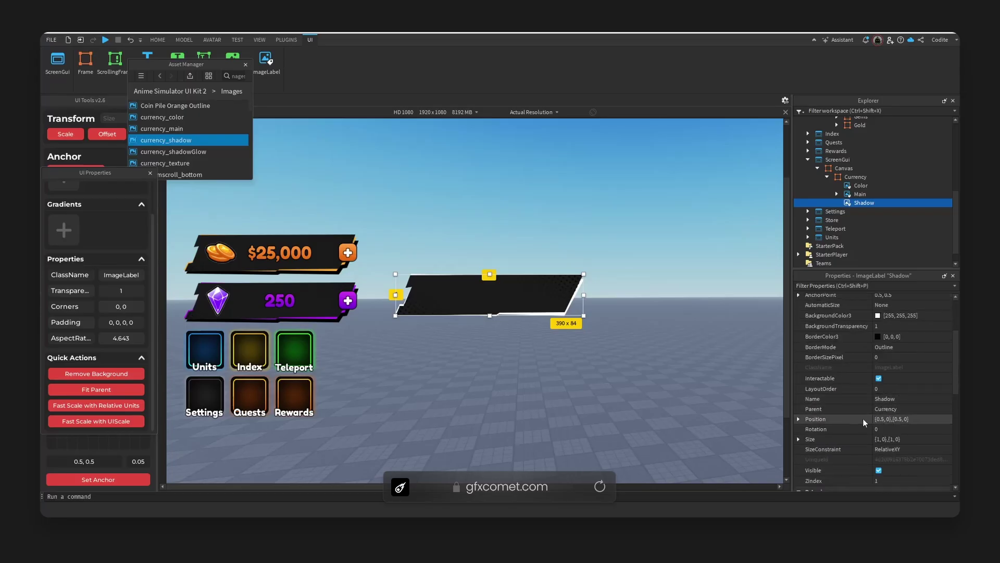
pyautogui.click(800, 419)
pyautogui.click(808, 439)
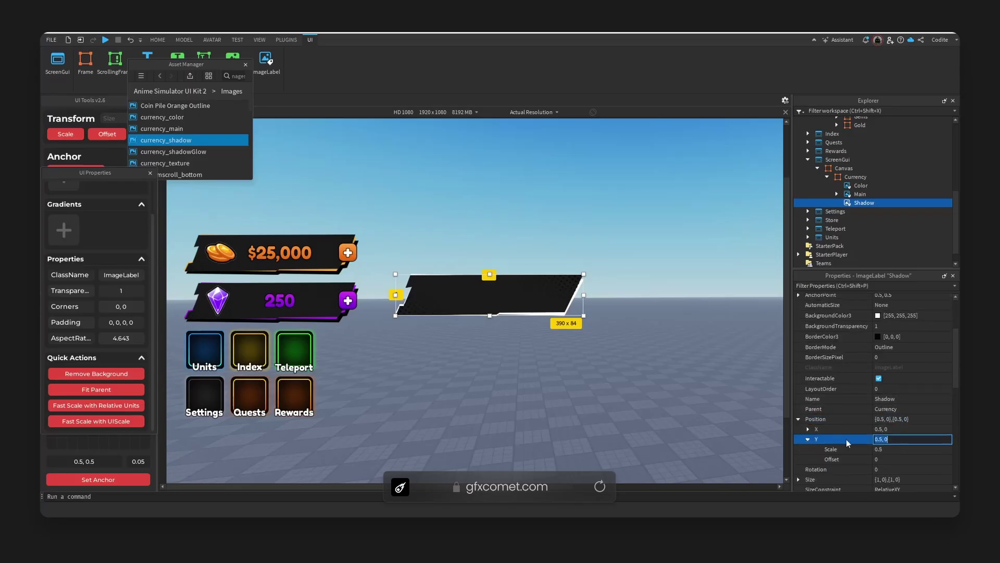
pyautogui.click(902, 449)
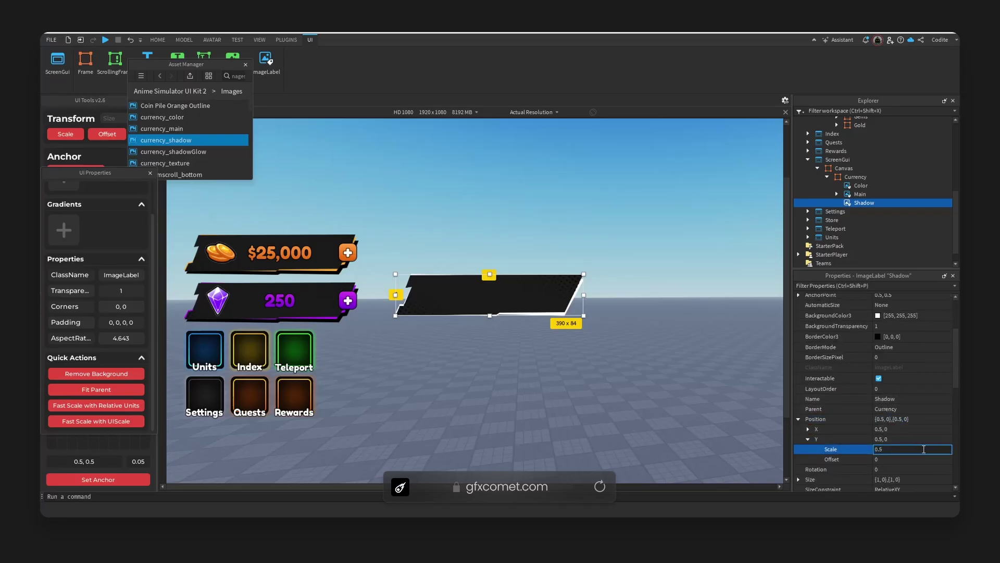
pyautogui.press('Return')
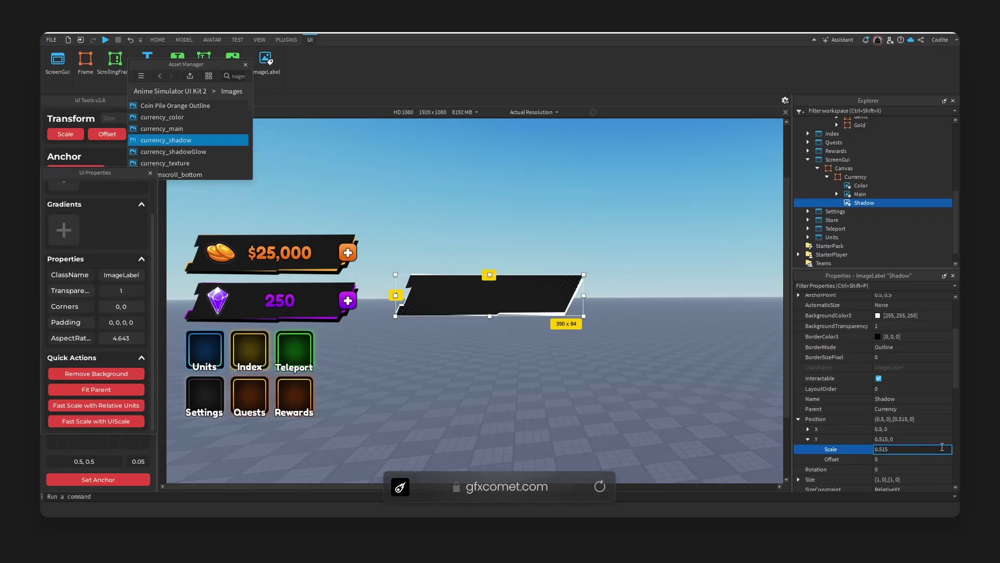
pyautogui.press('Return')
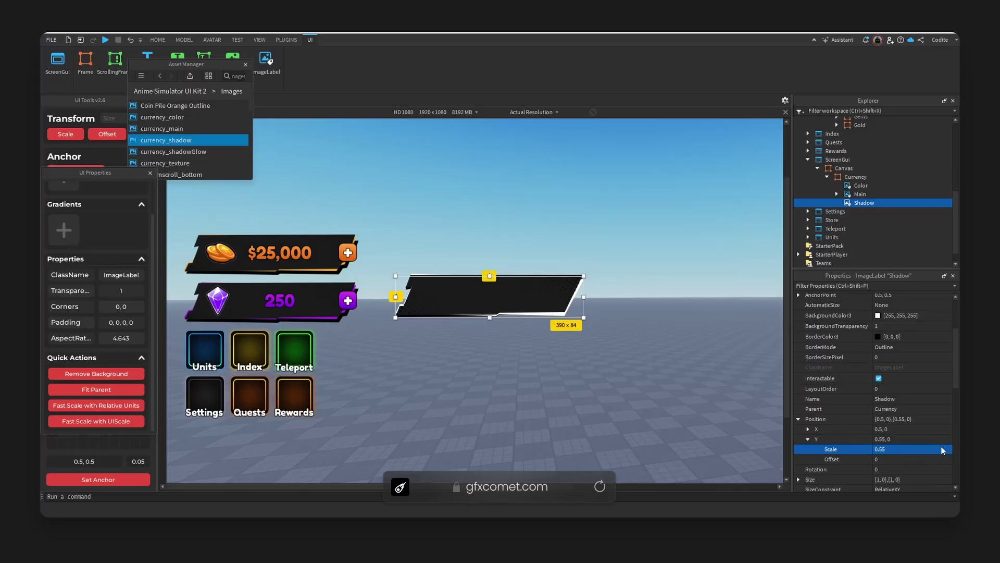
# Step: Try an X position scale of 0.55 for the Shadow label and undo the change
pyautogui.click(807, 430)
pyautogui.click(807, 428)
pyautogui.click(915, 439)
pyautogui.click(933, 439)
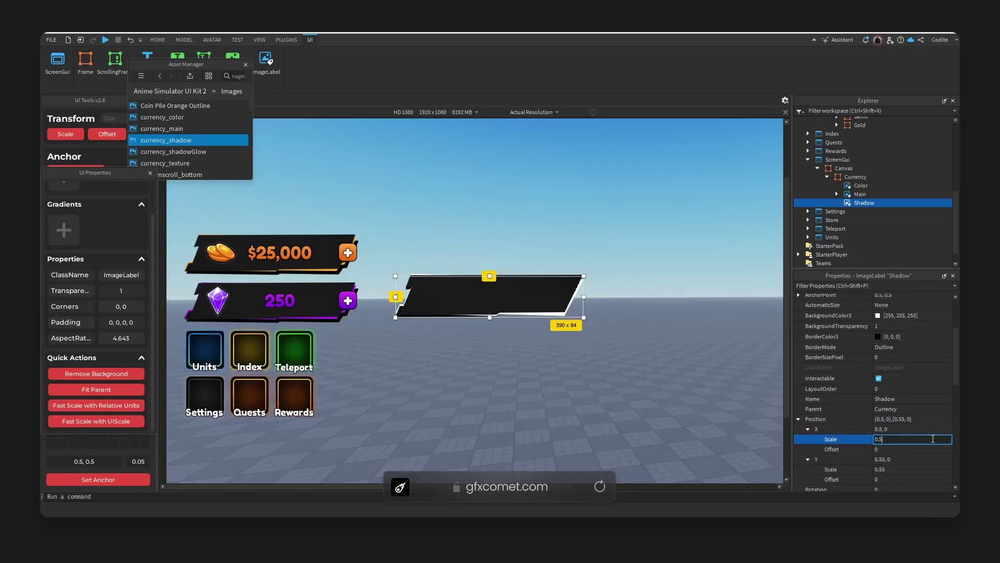
pyautogui.write('5')
pyautogui.press('Return')
pyautogui.hotkey('ctrl', 'z')
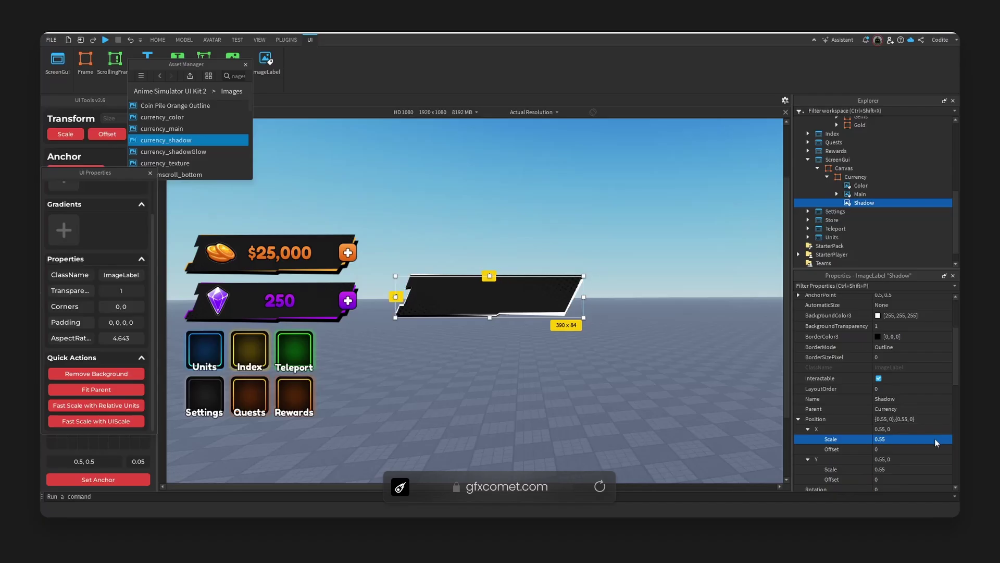
# Step: Set the Shadow label's position scale to 0.515 in X and 0.6 in Y
pyautogui.click(922, 440)
pyautogui.click(920, 439)
pyautogui.write('15')
pyautogui.press('Return')
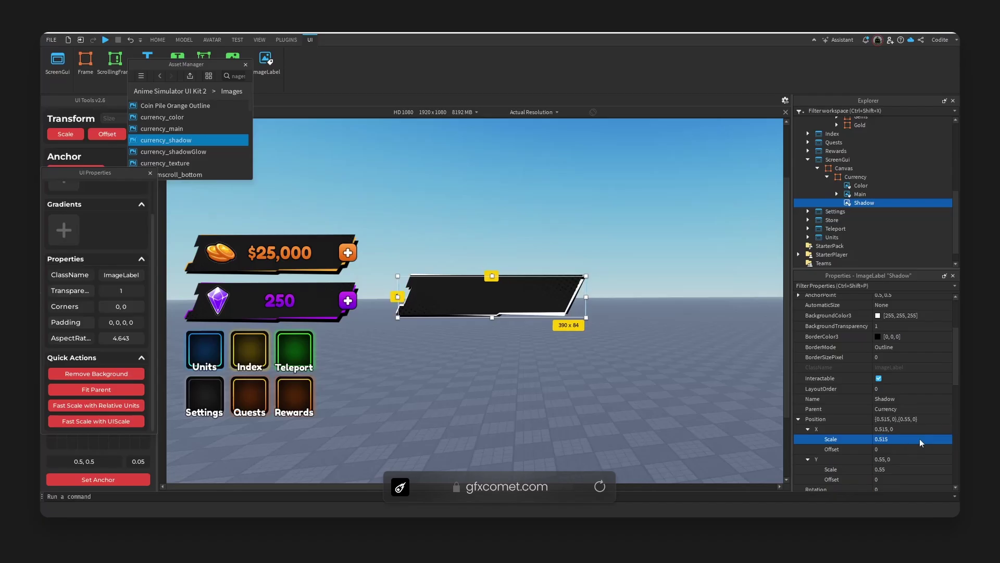
pyautogui.click(870, 468)
pyautogui.click(924, 469)
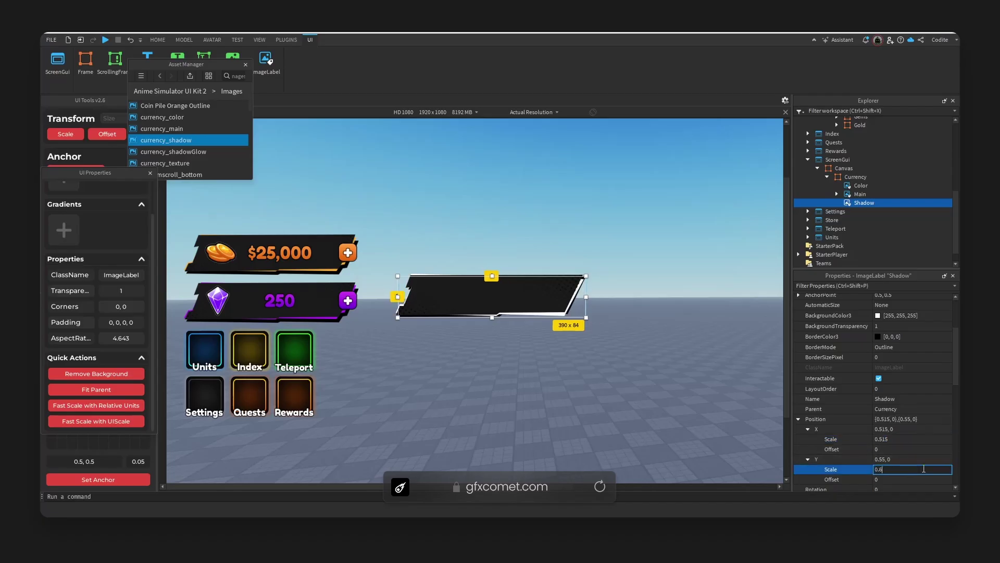
pyautogui.write('0.6')
pyautogui.press('Return')
pyautogui.click(670, 346)
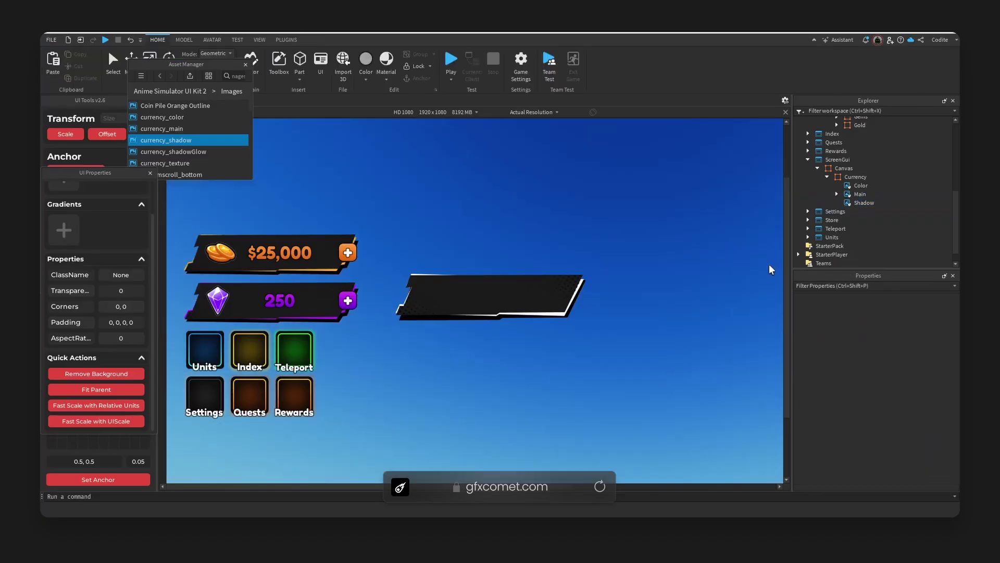
# Step: Add a UIGradient to the Color label in the Currency frame
pyautogui.click(857, 203)
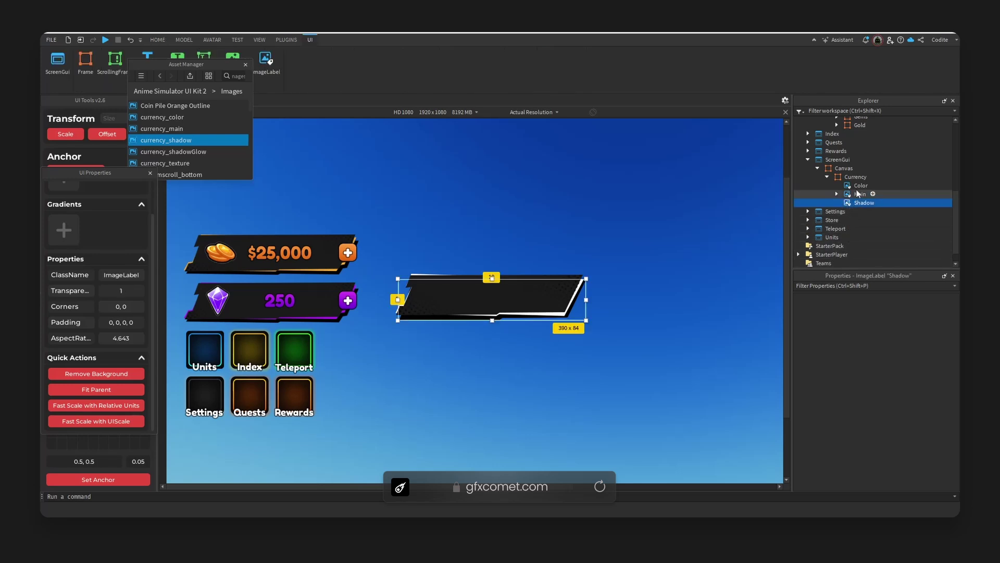
pyautogui.click(861, 186)
pyautogui.click(875, 186)
pyautogui.write('grad')
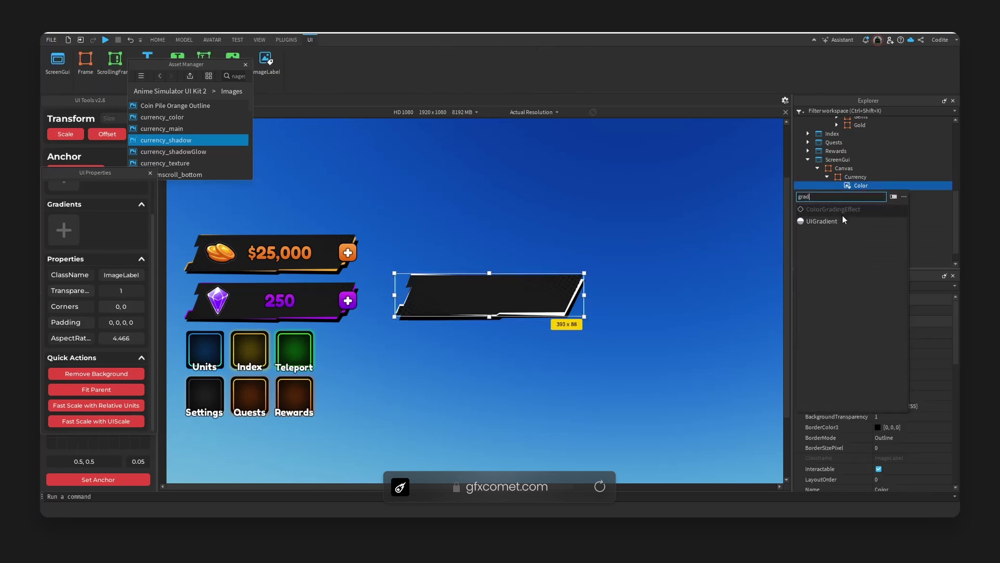
pyautogui.click(844, 212)
pyautogui.click(860, 194)
pyautogui.rightClick(860, 194)
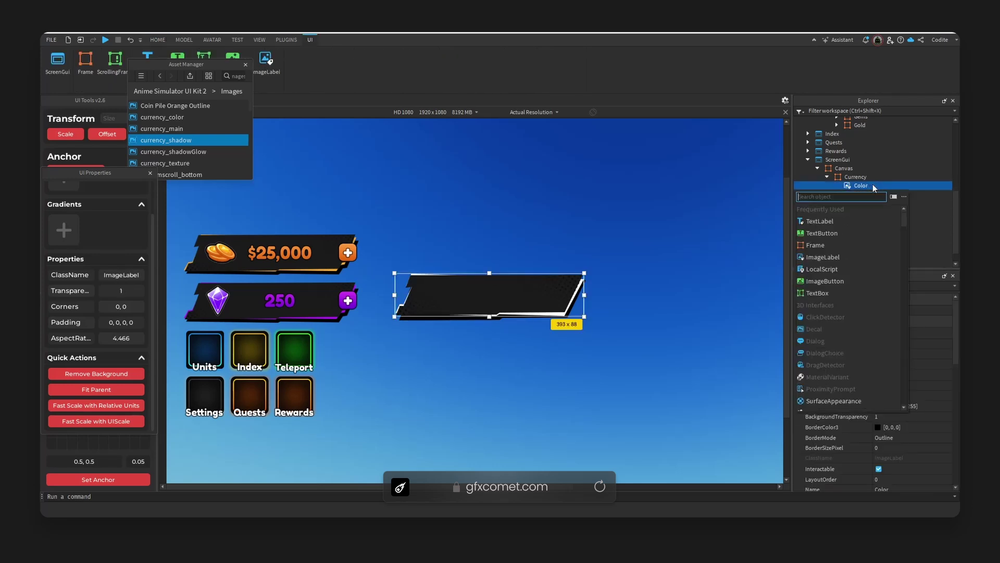
pyautogui.click(842, 228)
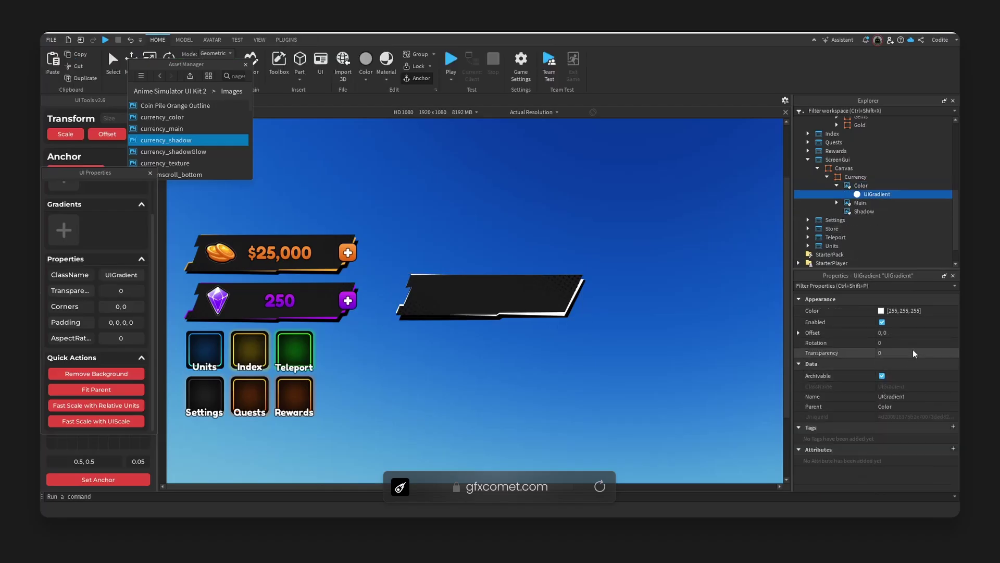
# Step: Set the start colour of the Color label's gradient to a slightly darkened cyan
pyautogui.click(951, 311)
pyautogui.moveTo(498, 276); pyautogui.dragTo(742, 201)
pyautogui.click(607, 237)
pyautogui.click(708, 223)
pyautogui.moveTo(795, 223); pyautogui.dragTo(798, 223)
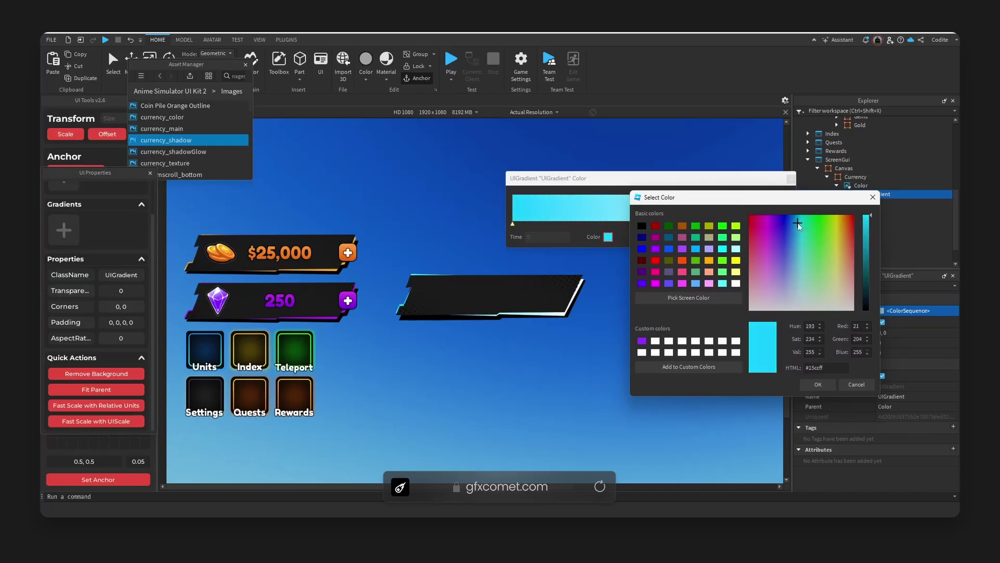
pyautogui.moveTo(868, 229); pyautogui.dragTo(869, 237)
pyautogui.moveTo(799, 223); pyautogui.dragTo(798, 220)
pyautogui.moveTo(870, 232); pyautogui.dragTo(869, 227)
pyautogui.click(818, 384)
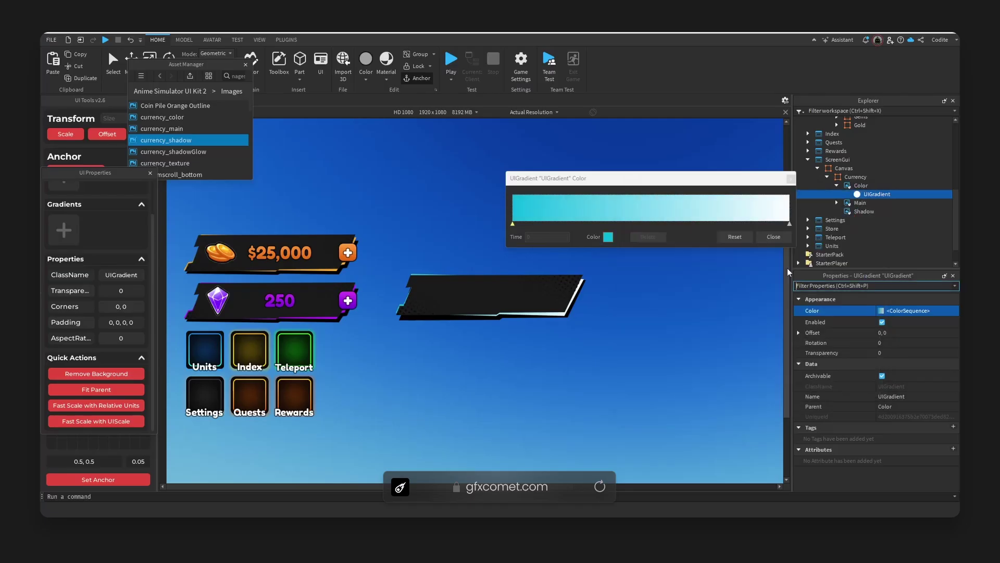
# Step: Set the end colour of the Color label's gradient to blue, #1c73ff, and close the gradient editor
pyautogui.click(609, 237)
pyautogui.moveTo(495, 168); pyautogui.dragTo(738, 223)
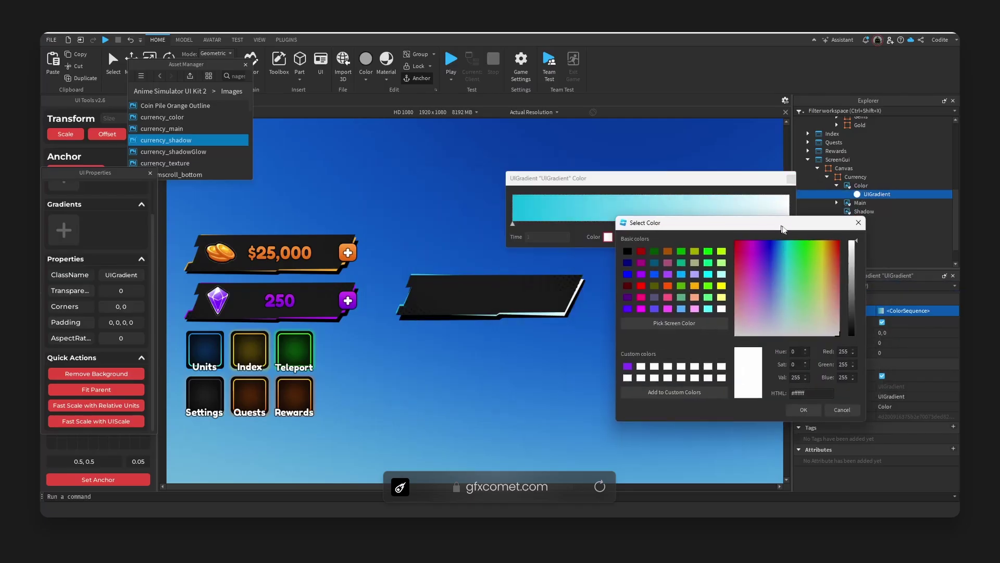
pyautogui.moveTo(788, 248)
pyautogui.mouseDown()
pyautogui.moveTo(776, 292)
pyautogui.moveTo(778, 252)
pyautogui.mouseUp()
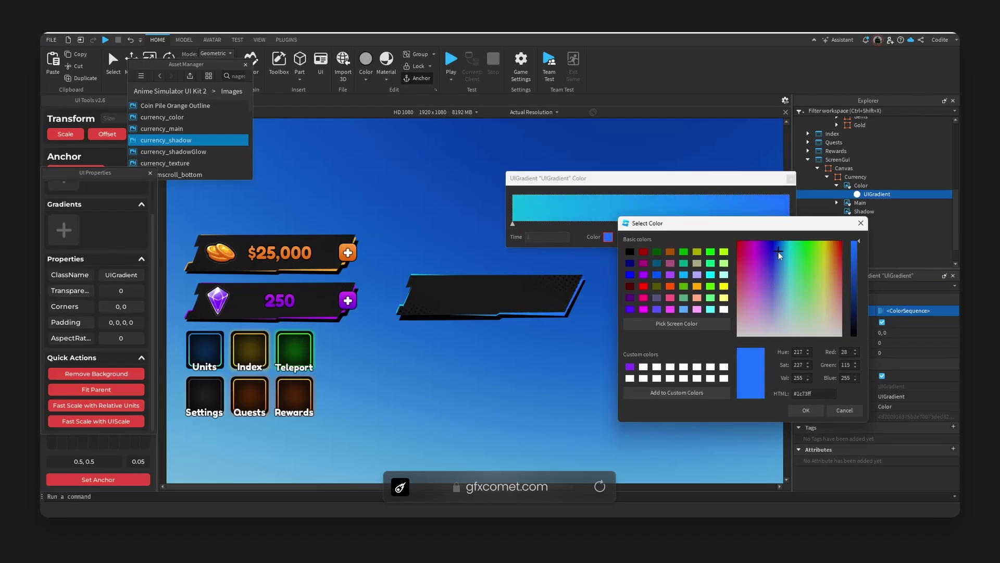
pyautogui.click(808, 410)
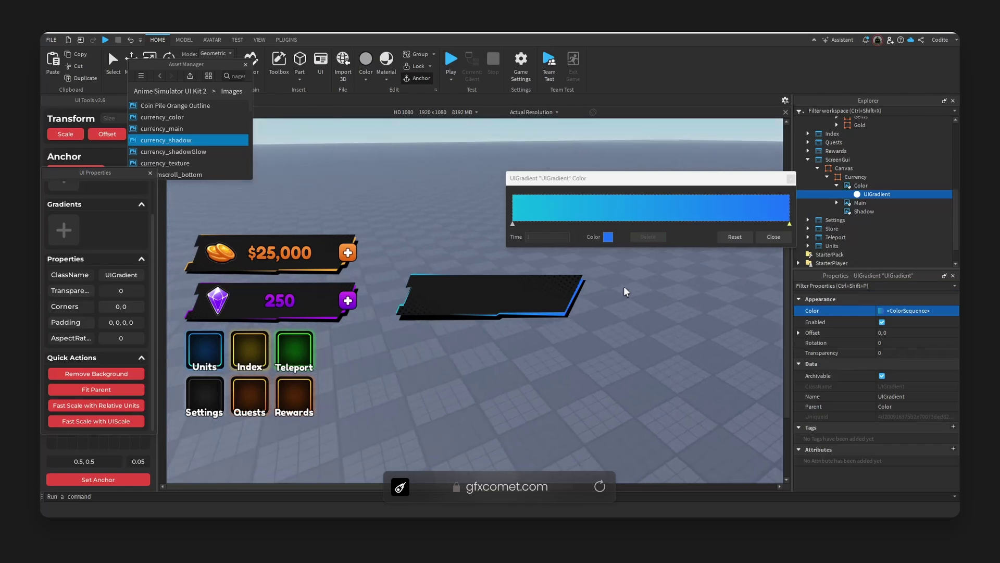
pyautogui.click(774, 237)
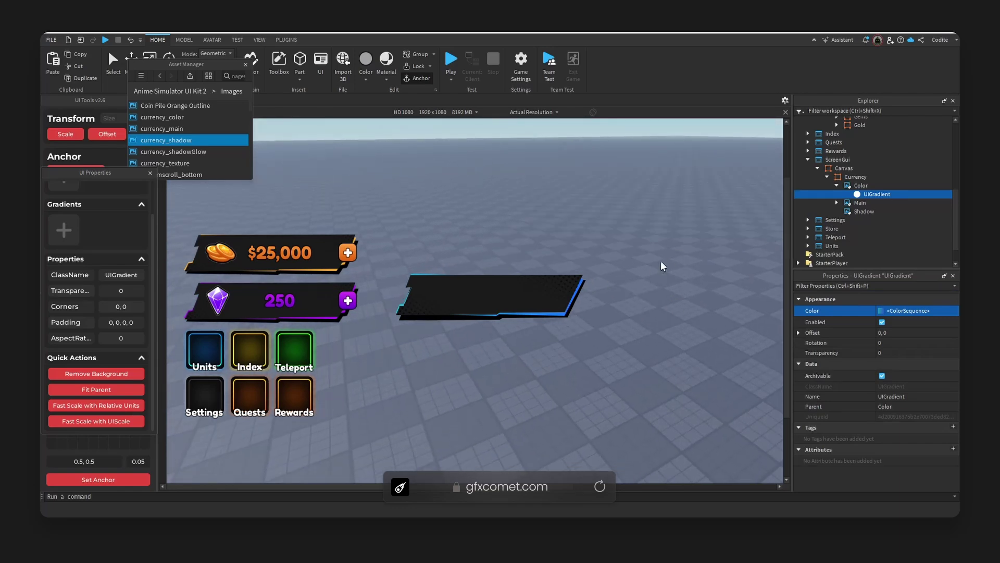
# Step: Set the Main label's image colour to white, #ffffff, and add a UIGradient to the label
pyautogui.click(859, 203)
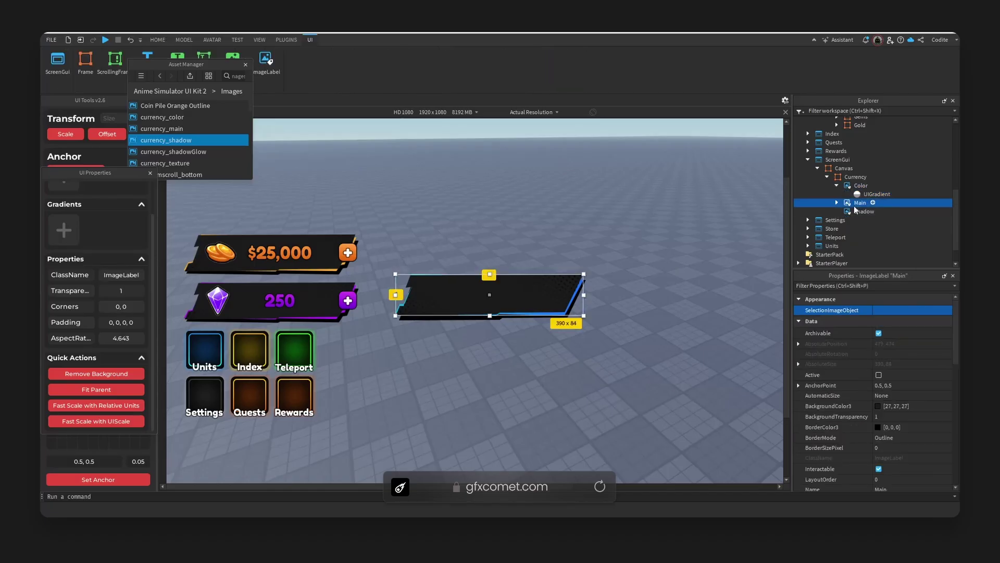
pyautogui.scroll(-10, 890, 383)
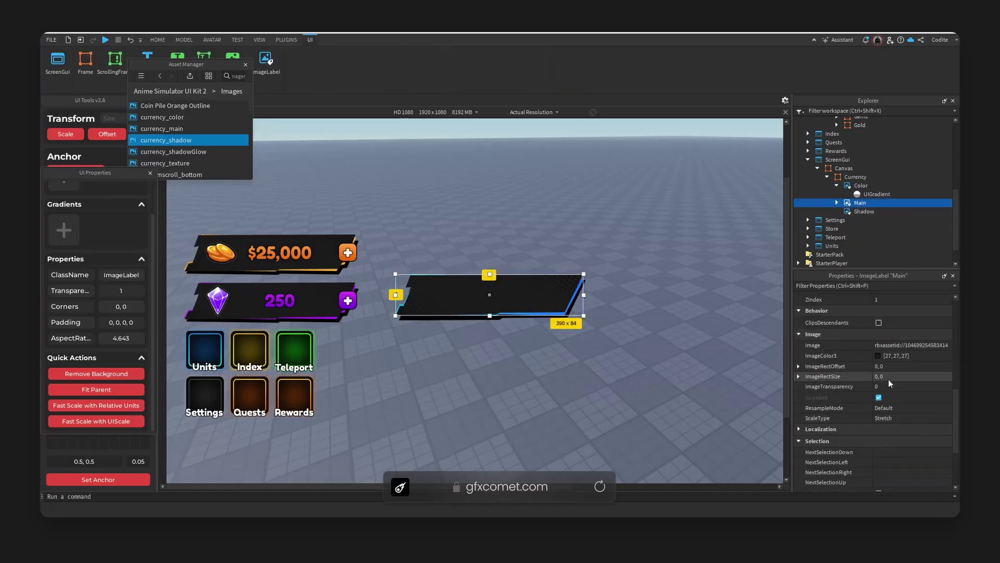
pyautogui.click(896, 355)
pyautogui.moveTo(611, 241); pyautogui.dragTo(611, 187)
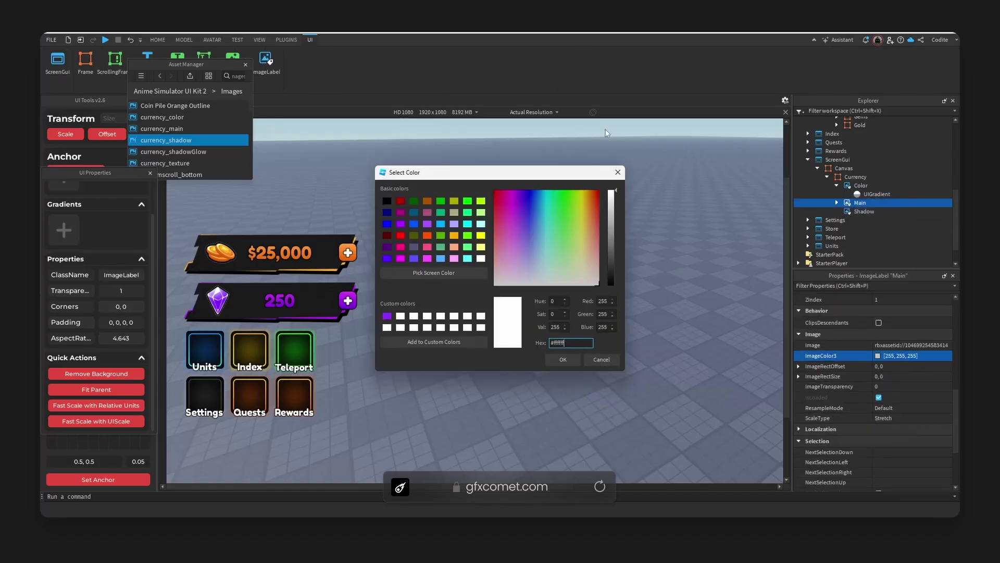
pyautogui.moveTo(563, 235); pyautogui.dragTo(493, 289)
pyautogui.click(562, 365)
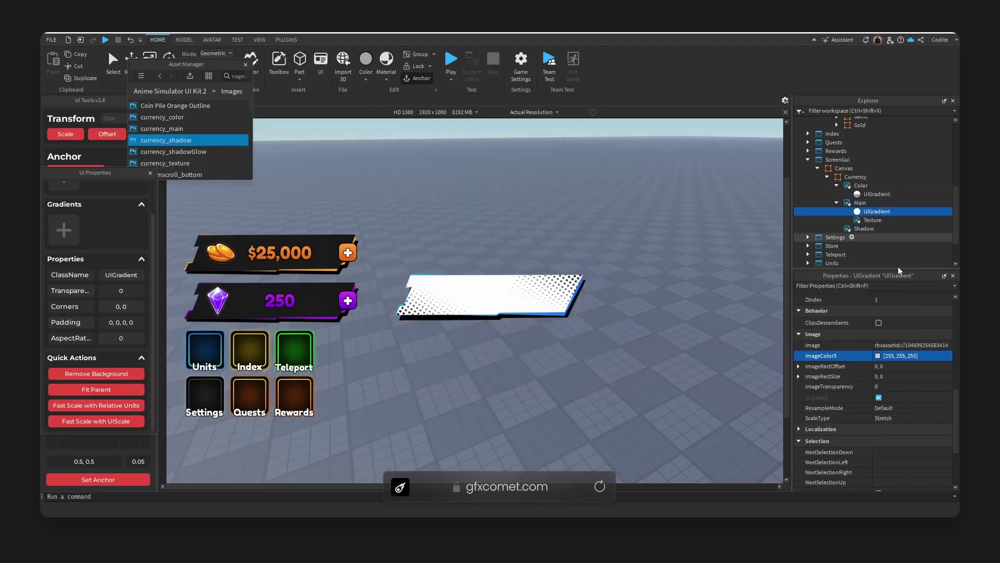
# Step: Set the start and end colours of the Main label's gradient to a near-black grey
pyautogui.click(948, 310)
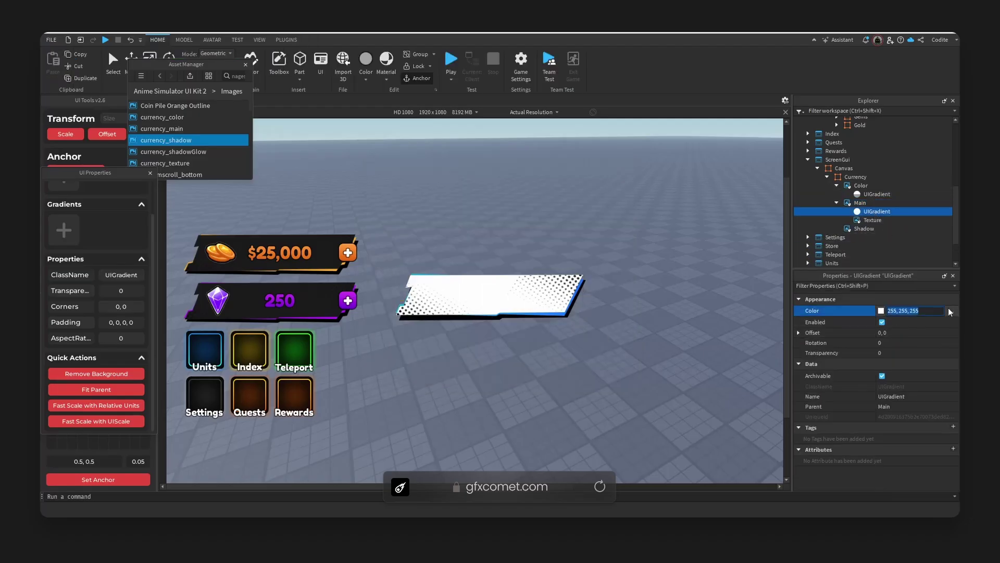
pyautogui.moveTo(579, 261); pyautogui.dragTo(638, 180)
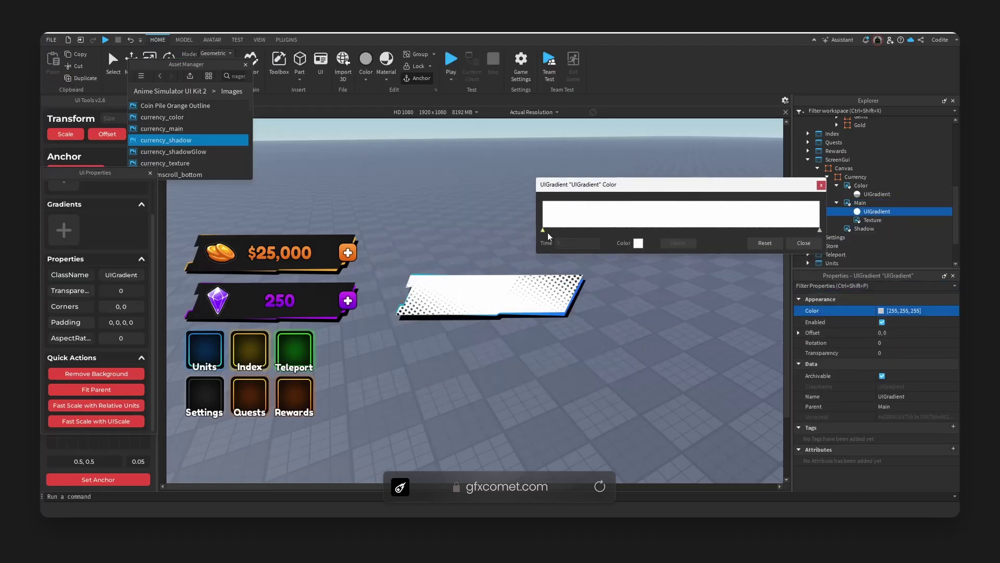
pyautogui.click(637, 243)
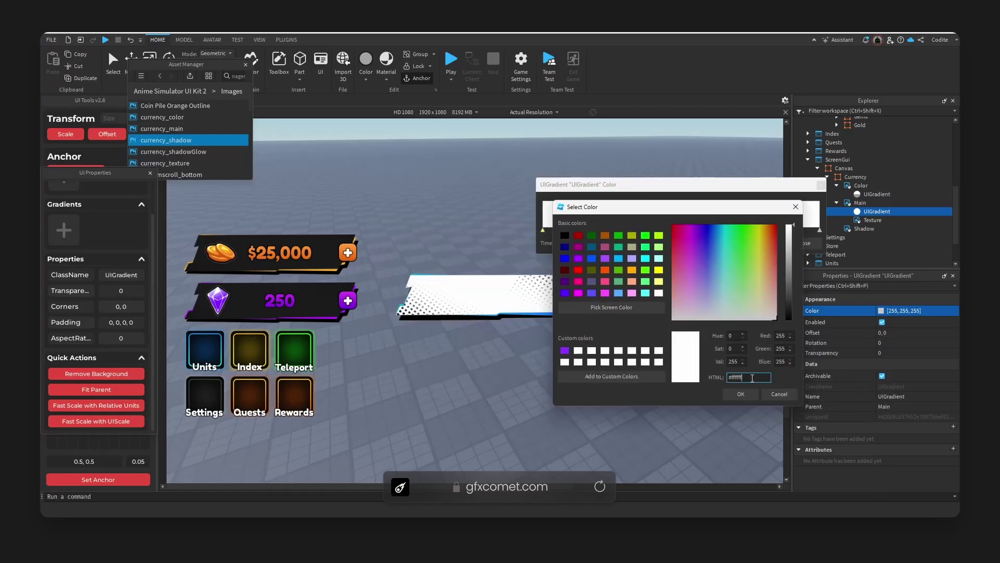
pyautogui.click(740, 394)
pyautogui.click(819, 229)
pyautogui.click(639, 243)
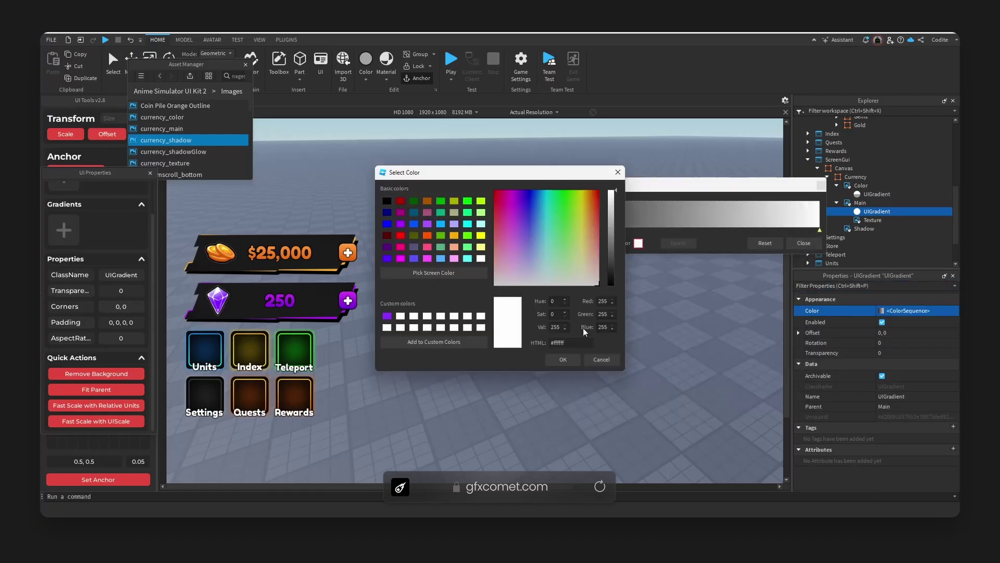
pyautogui.click(563, 359)
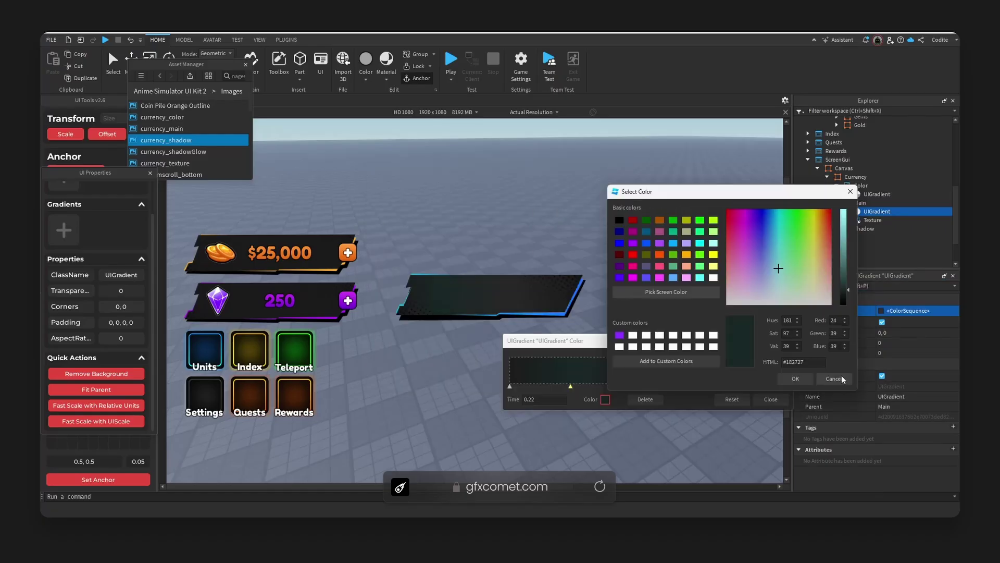
# Step: Delete the cyan stop from the Main label's gradient and move the remaining middle stop to time 0.521
pyautogui.click(840, 375)
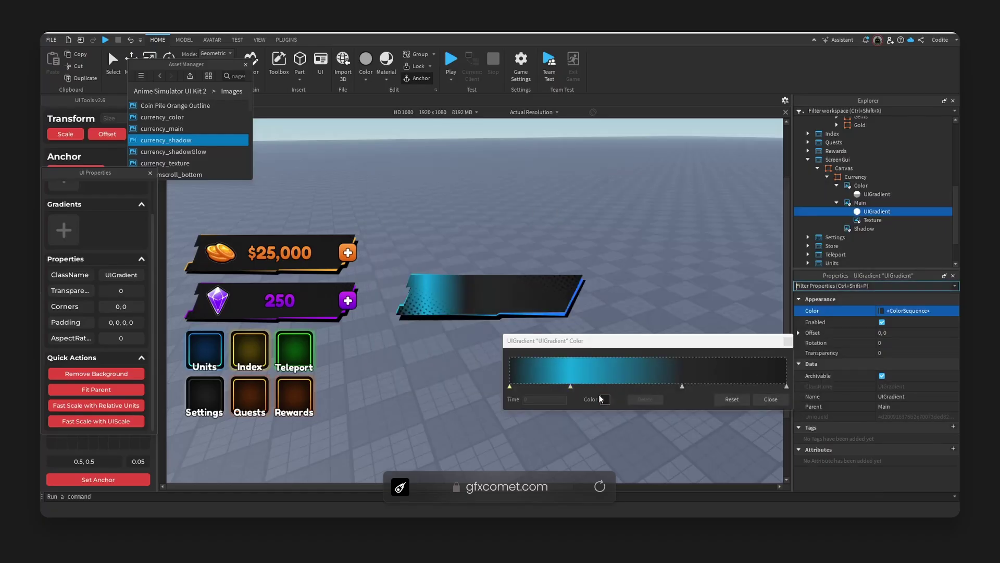
pyautogui.click(571, 387)
pyautogui.click(645, 399)
pyautogui.click(682, 386)
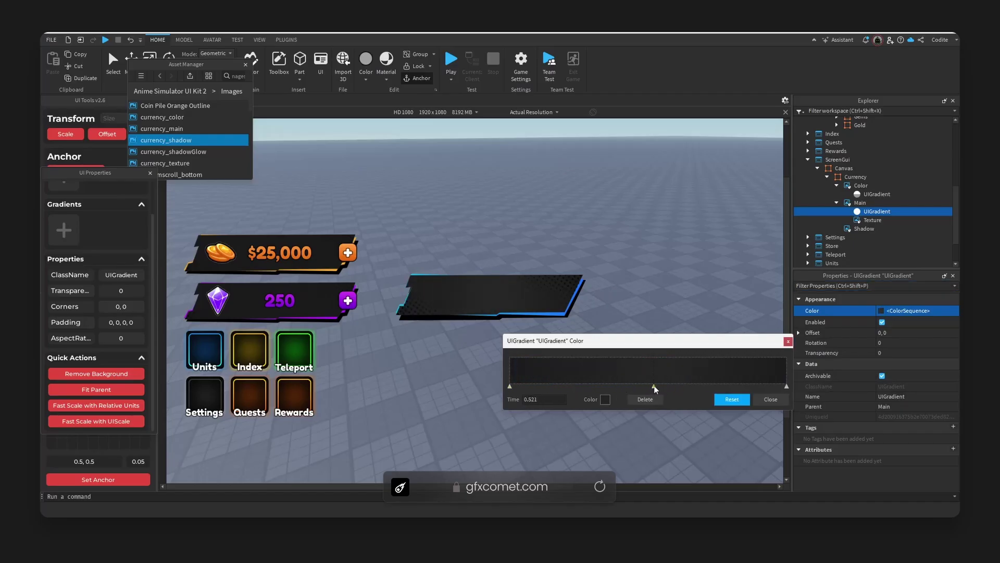
pyautogui.click(771, 399)
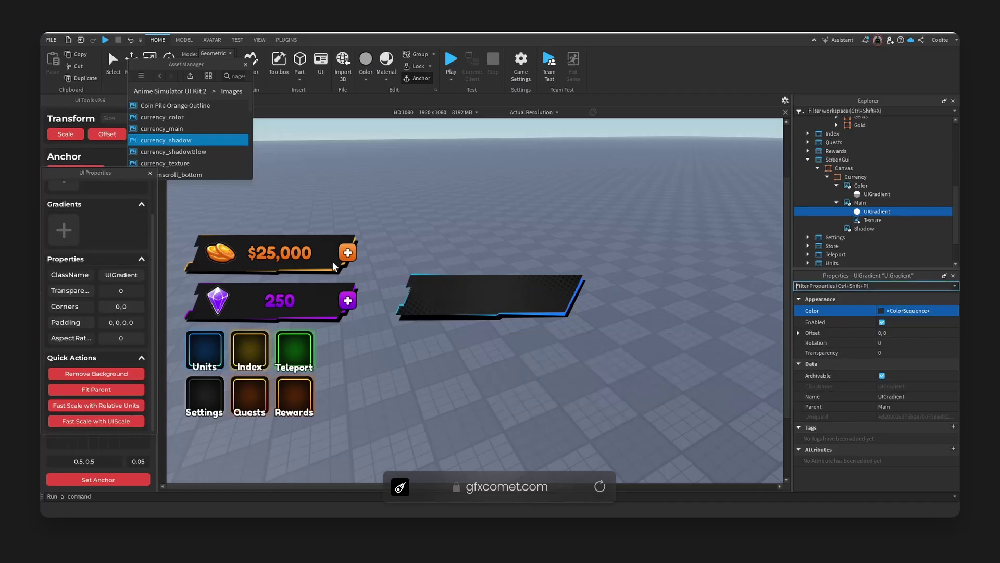
# Step: Collapse the Color and Main labels in the hierarchy and add a Frame inside Currency
pyautogui.click(548, 299)
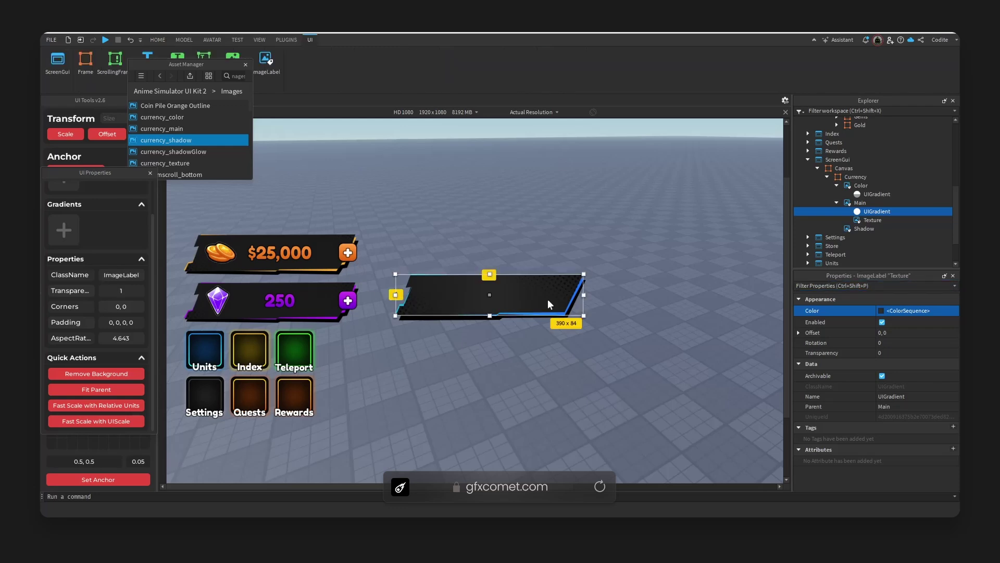
pyautogui.scroll(-1, 857, 182)
pyautogui.click(857, 174)
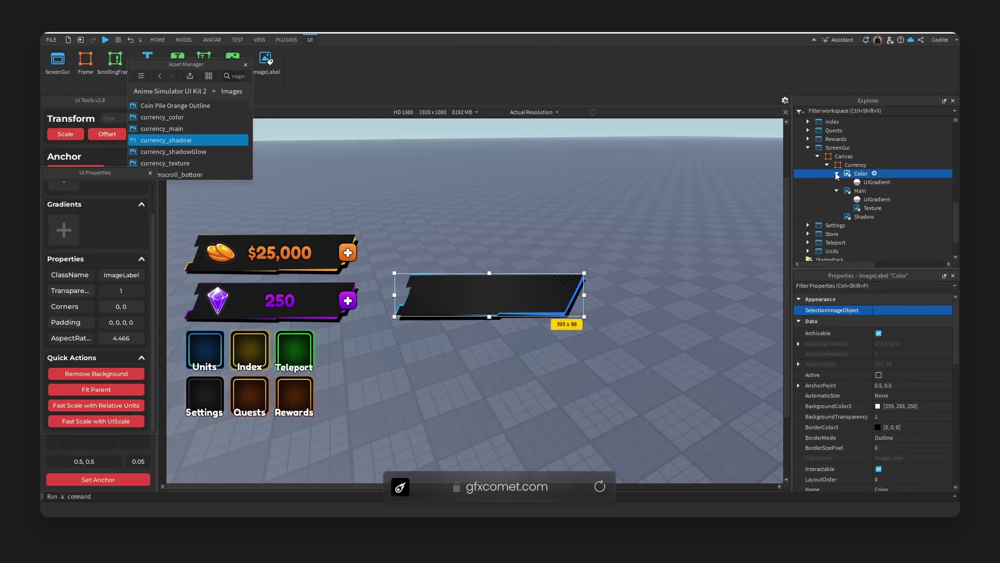
pyautogui.click(837, 173)
pyautogui.click(837, 182)
pyautogui.click(863, 165)
pyautogui.click(873, 164)
pyautogui.write('fra')
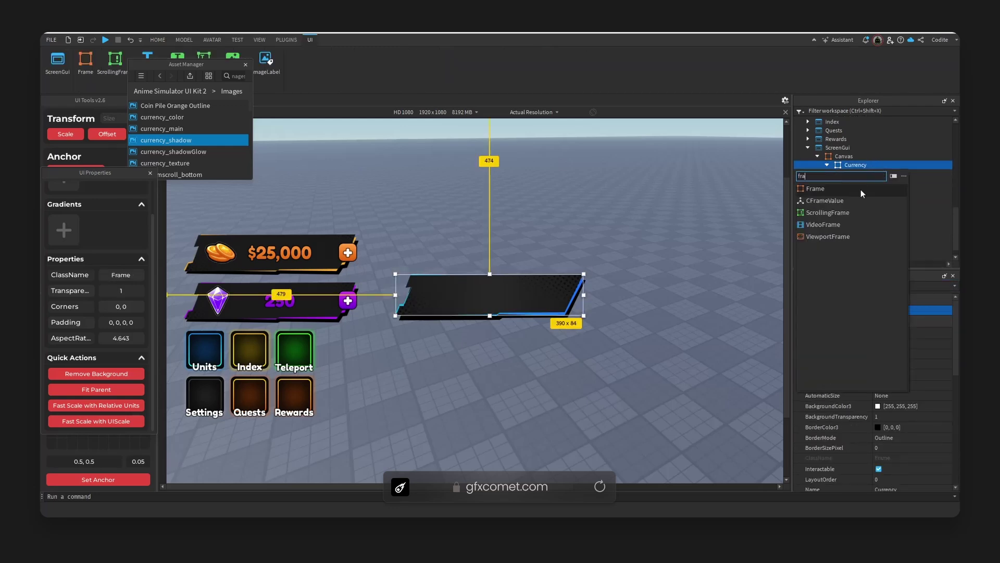
pyautogui.click(861, 189)
# Step: Centre the new Frame with a 0.5, 0.5 anchor and set its size offsets to 35 by 35 pixels
pyautogui.click(862, 174)
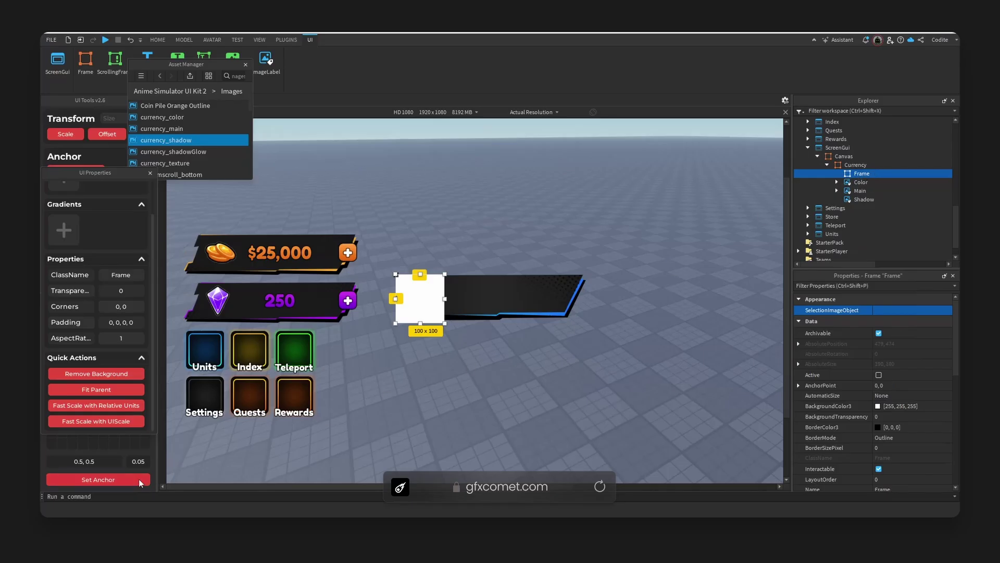
pyautogui.click(98, 480)
pyautogui.scroll(-5, 836, 389)
pyautogui.click(799, 348)
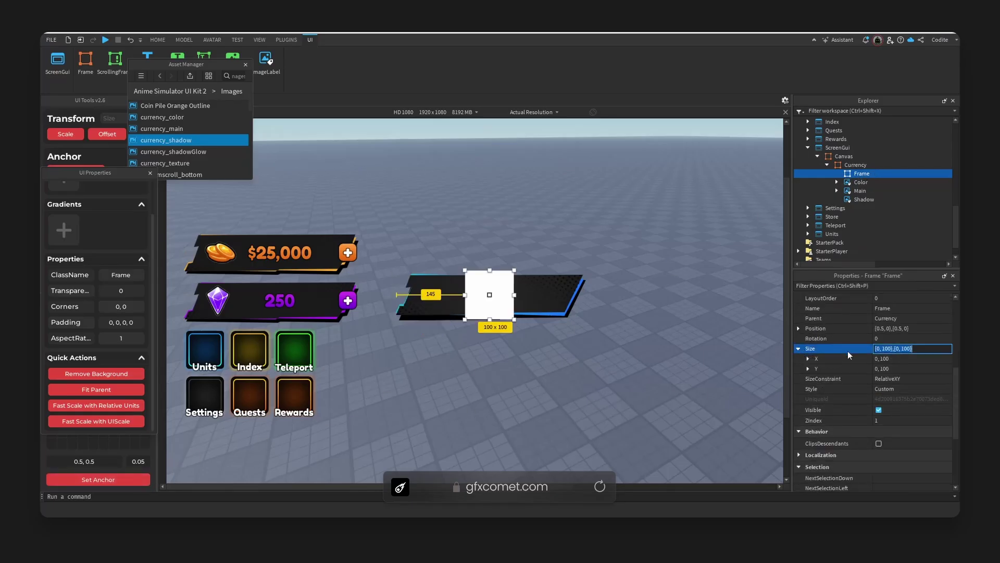
pyautogui.click(911, 359)
pyautogui.write('0, 35')
pyautogui.click(928, 369)
pyautogui.write('0, 35')
pyautogui.press('Return')
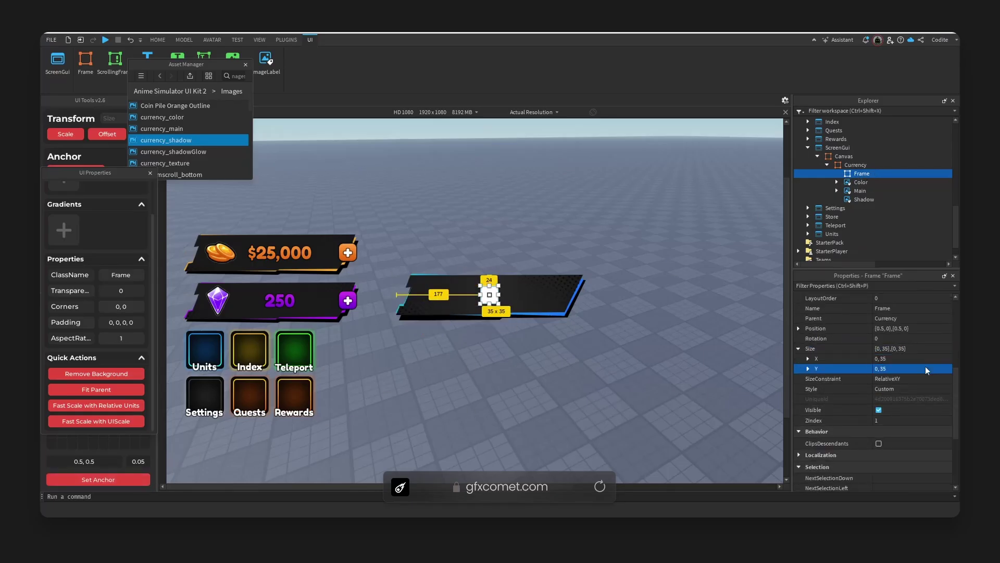
# Step: Convert the Frame to an ImageButton with the Reclass plugin
pyautogui.click(286, 39)
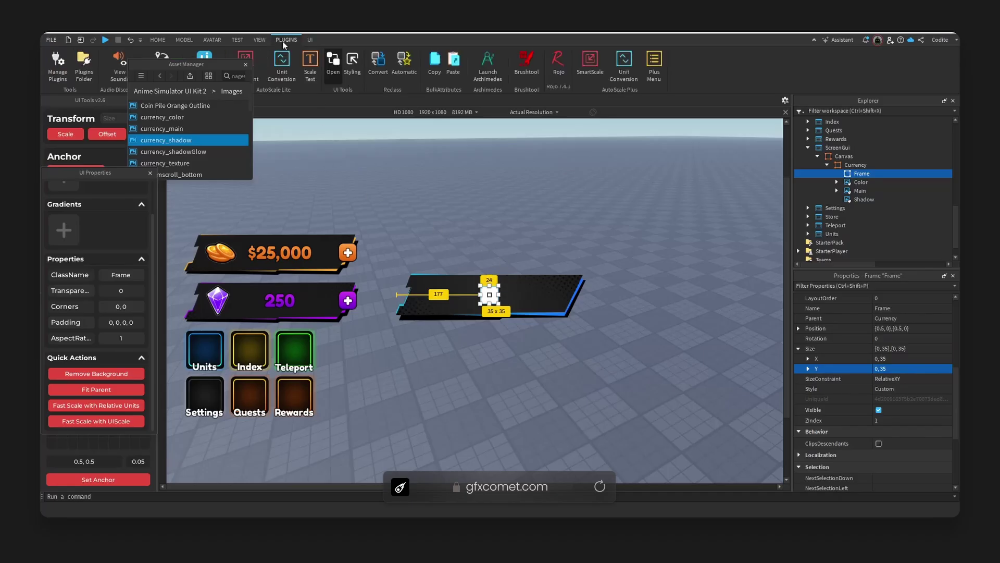
pyautogui.click(378, 61)
pyautogui.click(476, 265)
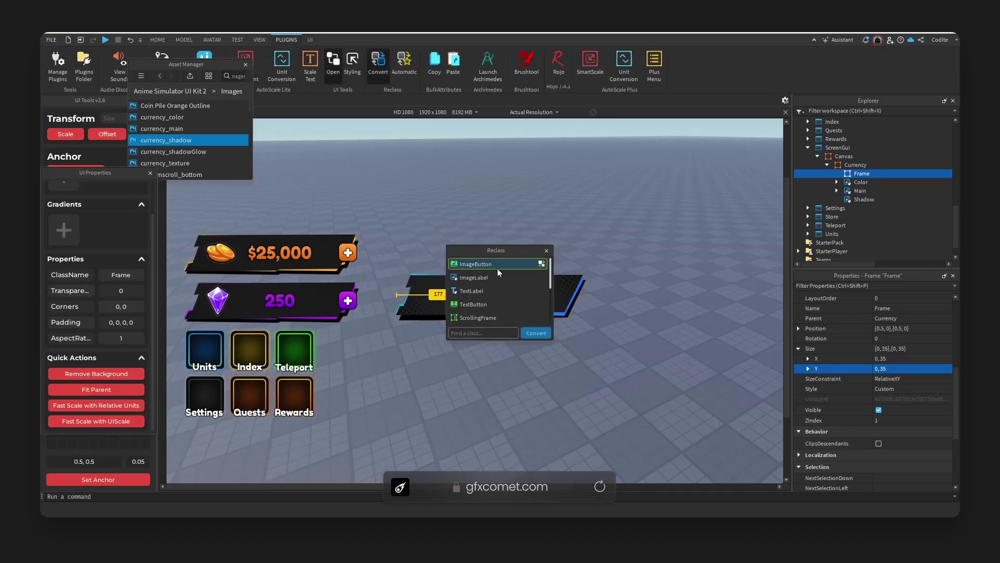
pyautogui.click(537, 333)
pyautogui.click(546, 250)
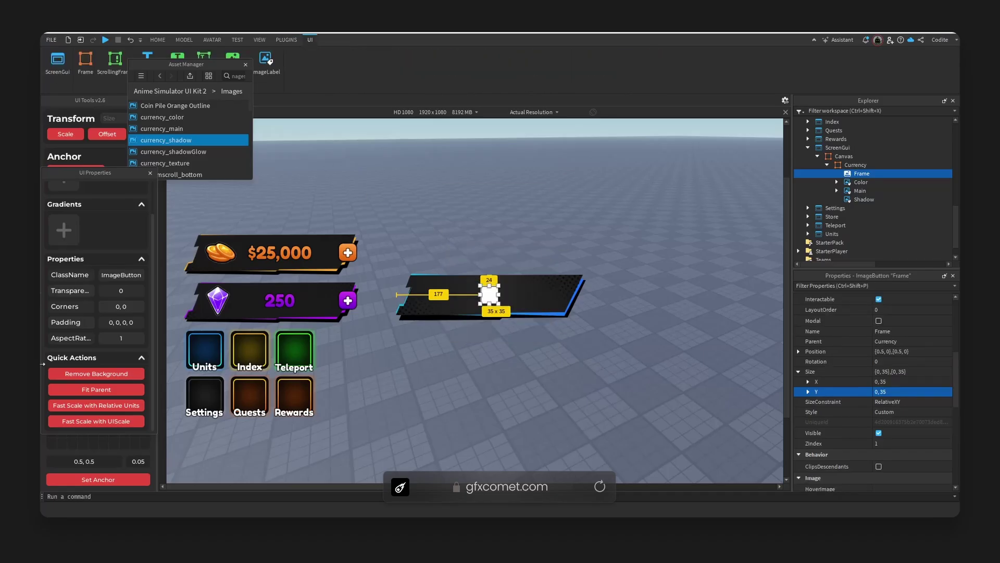
# Step: Remove the ImageButton's background and apply Fast Scale with Relative Units to it
pyautogui.click(83, 374)
pyautogui.click(96, 406)
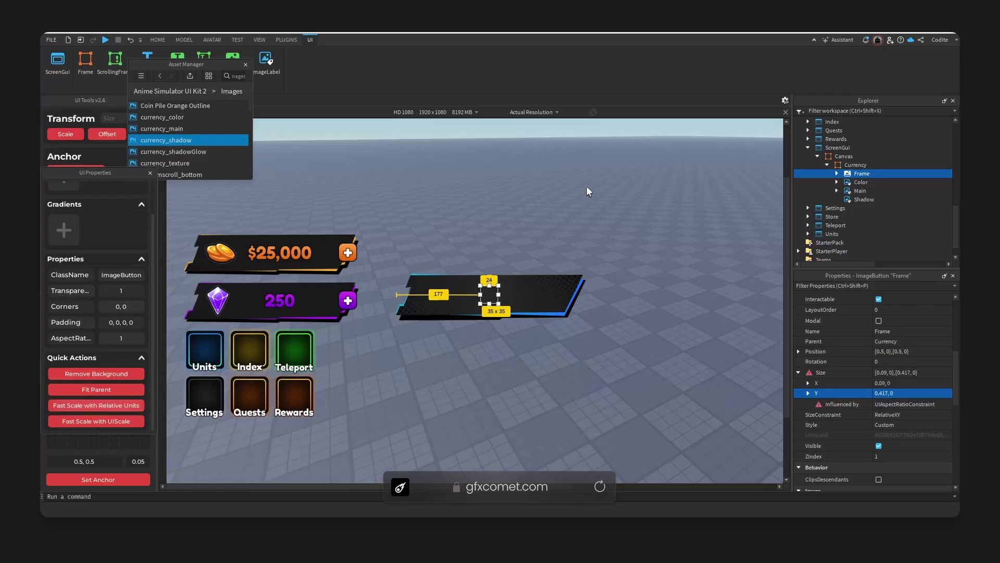
# Step: Expand the ImageButton inside the Currency frame and rename it Add
pyautogui.click(837, 174)
pyautogui.click(876, 173)
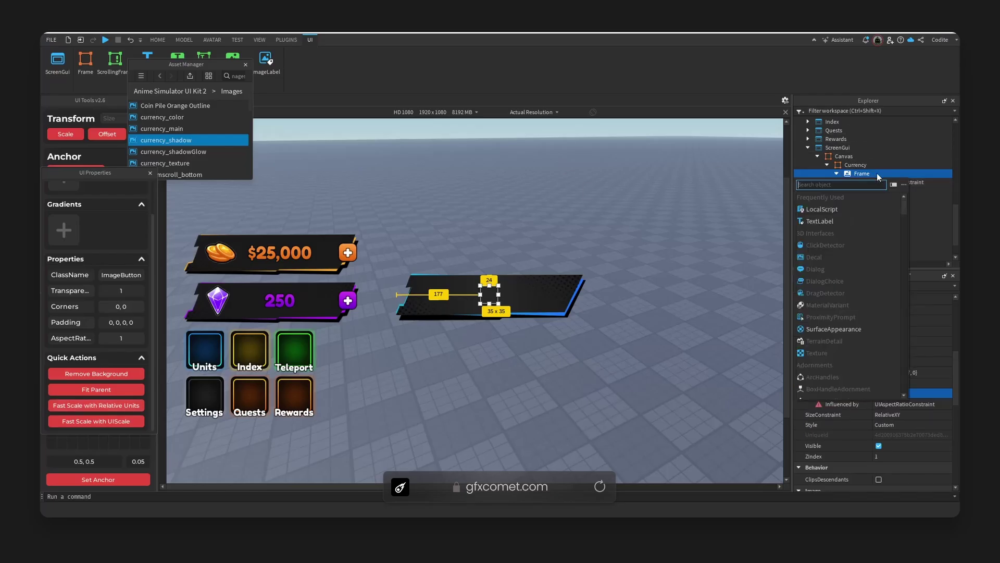
pyautogui.click(863, 174)
pyautogui.doubleClick(866, 175)
pyautogui.write('Add')
pyautogui.press('Return')
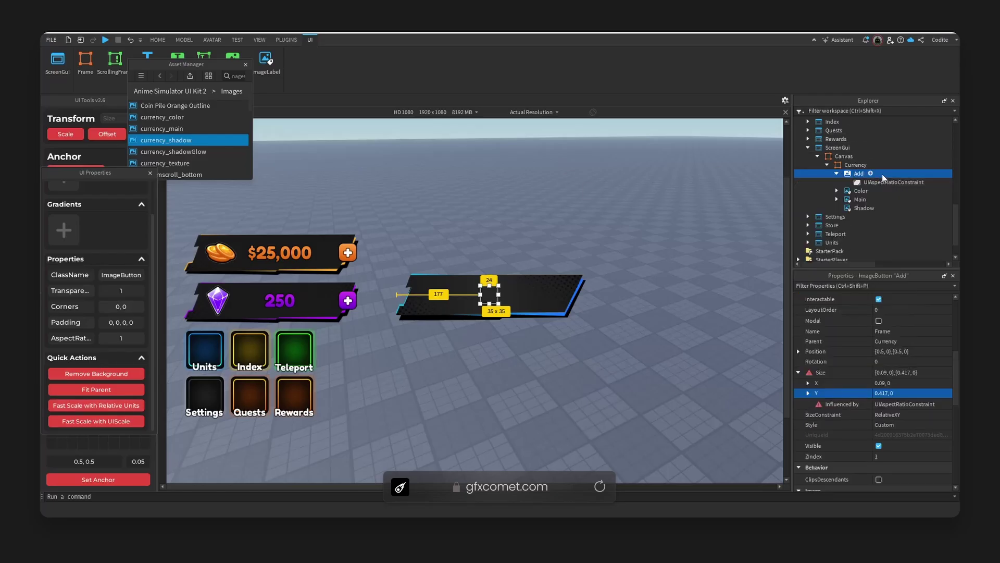
# Step: Insert a Frame named Main inside Add, centre its anchor and fit it to its parent
pyautogui.click(870, 174)
pyautogui.click(864, 199)
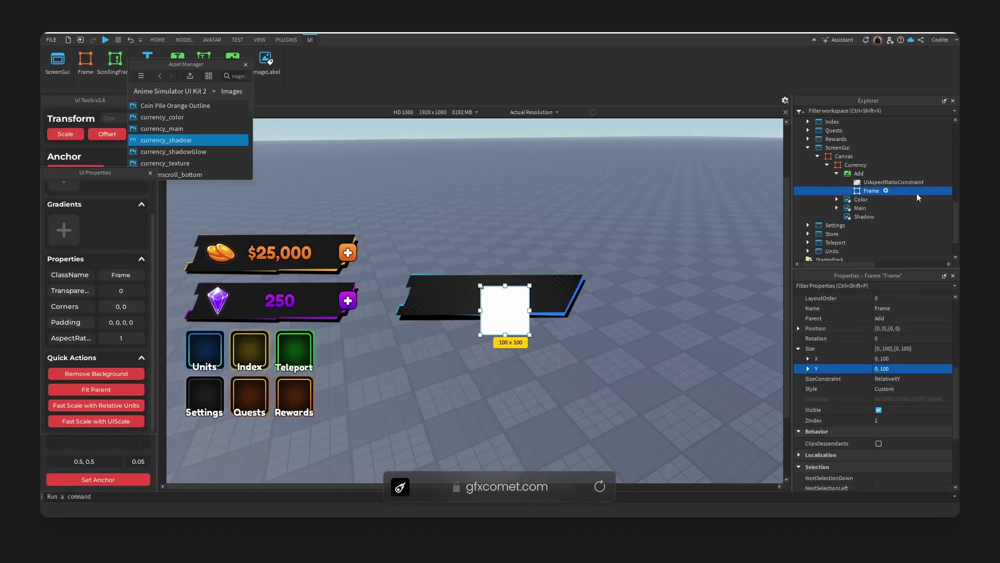
pyautogui.doubleClick(917, 191)
pyautogui.write('Main')
pyautogui.press('Return')
pyautogui.click(96, 478)
pyautogui.click(104, 390)
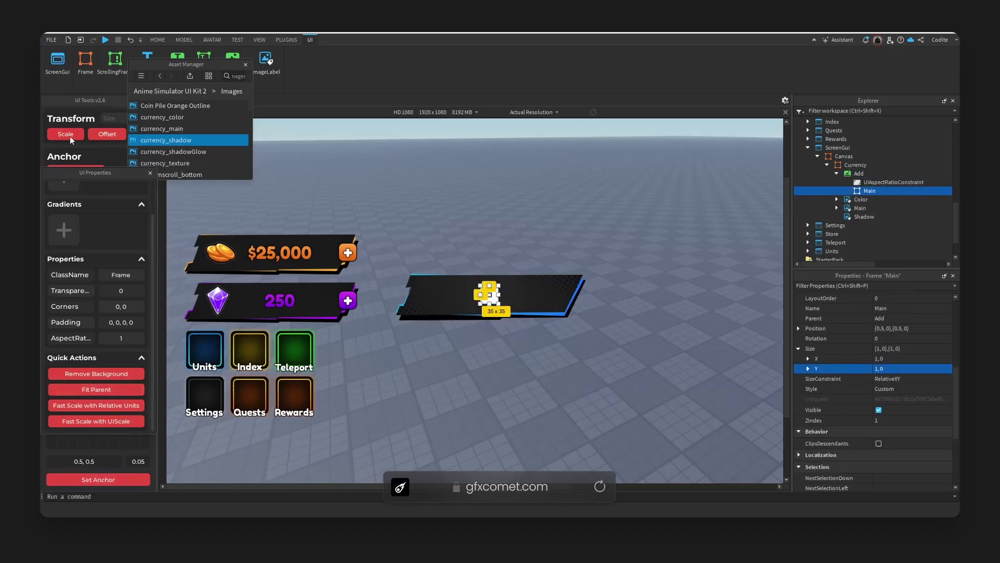
# Step: Copy the UICorner, UIGradient and UIStroke from the Gold bar's Add button into the new button's Main frame
pyautogui.scroll(5, 888, 204)
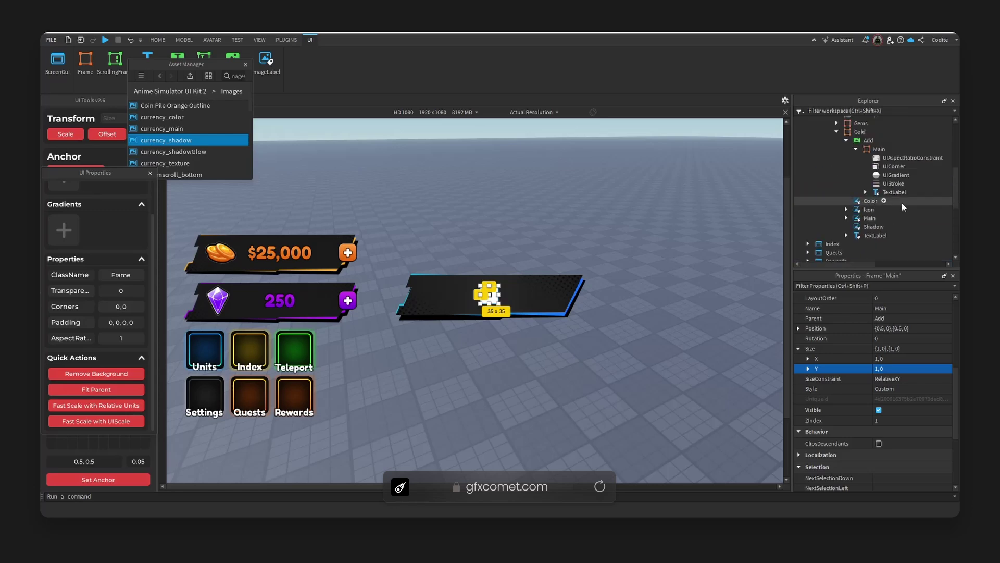
pyautogui.click(894, 191)
pyautogui.keyDown('shift'); pyautogui.click(896, 208); pyautogui.keyUp('shift')
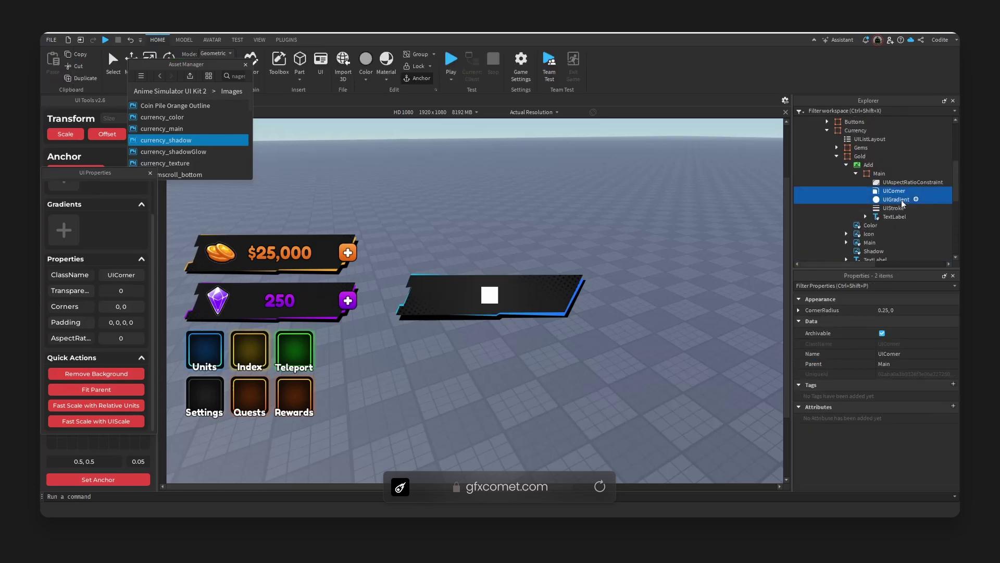
pyautogui.hotkey('ctrl', 'c')
pyautogui.scroll(-5, 899, 205)
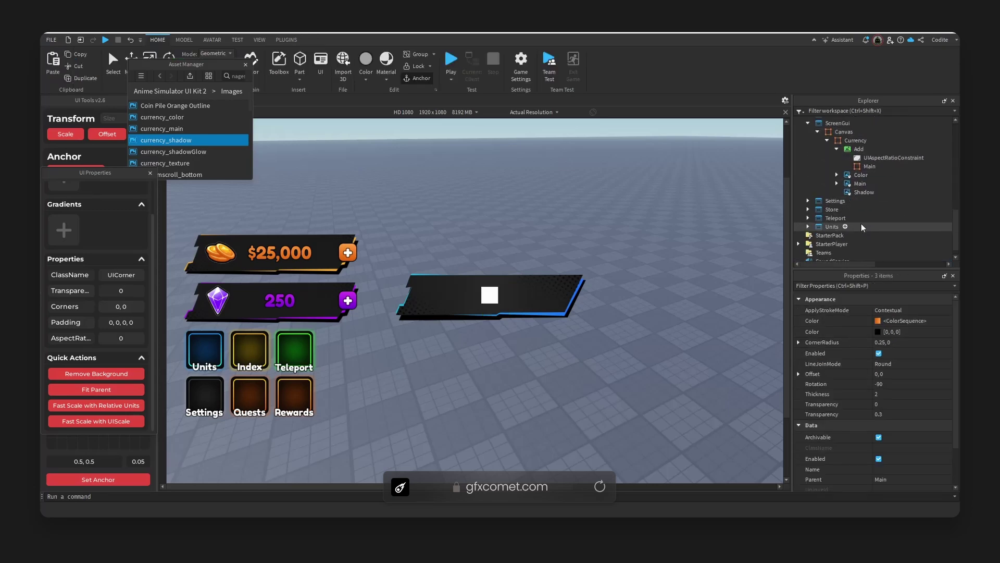
pyautogui.click(869, 167)
pyautogui.hotkey('ctrl', 'shift', 'v')
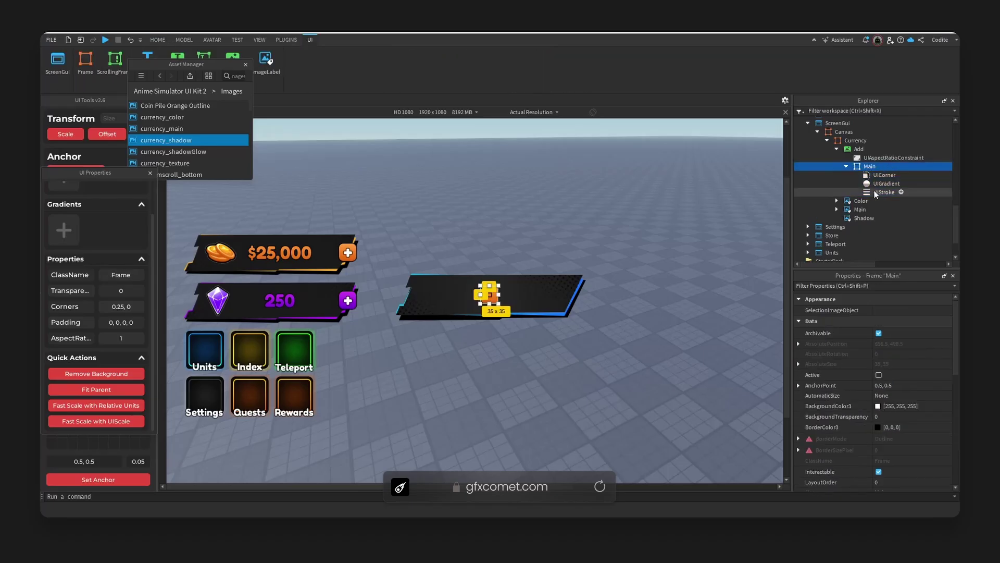
# Step: Examine the corner radius and gradient colour sequence copied into the new button's Main frame
pyautogui.click(882, 176)
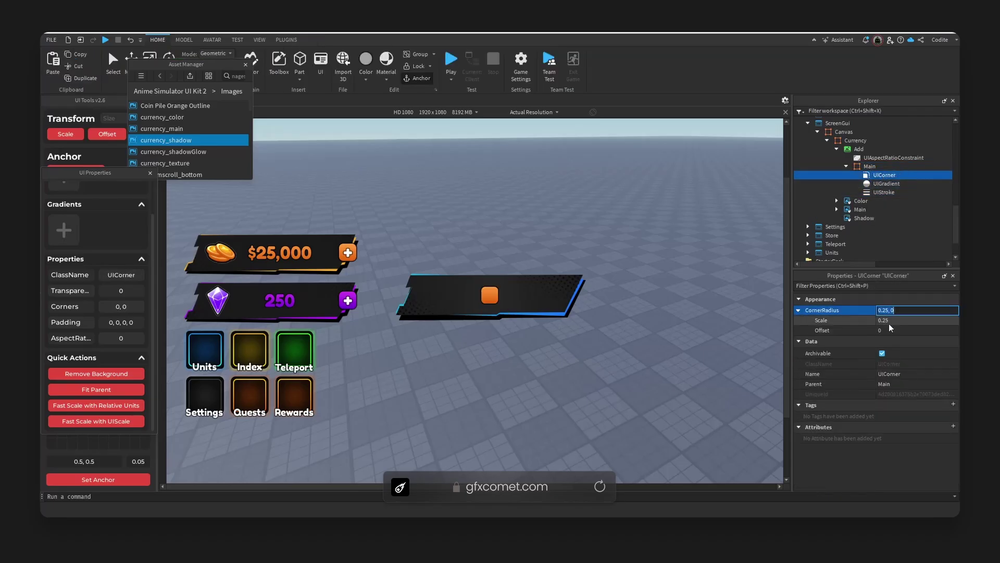
pyautogui.click(886, 183)
pyautogui.click(834, 310)
pyautogui.click(952, 310)
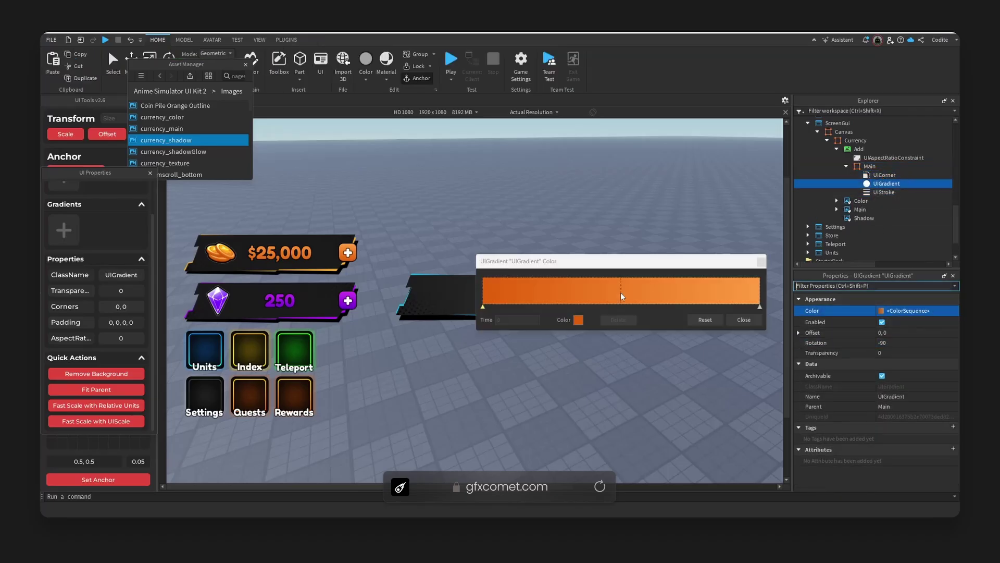
pyautogui.moveTo(629, 270); pyautogui.dragTo(688, 340)
pyautogui.click(805, 390)
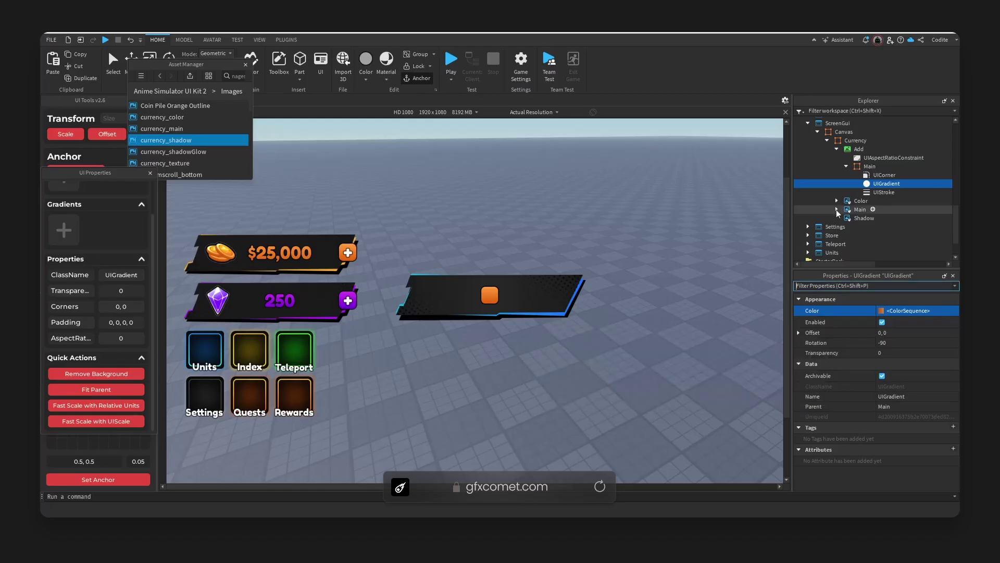
# Step: Replace the orange gradient in the button's Main frame with a copy of the bar's dark Main gradient
pyautogui.click(837, 209)
pyautogui.click(876, 217)
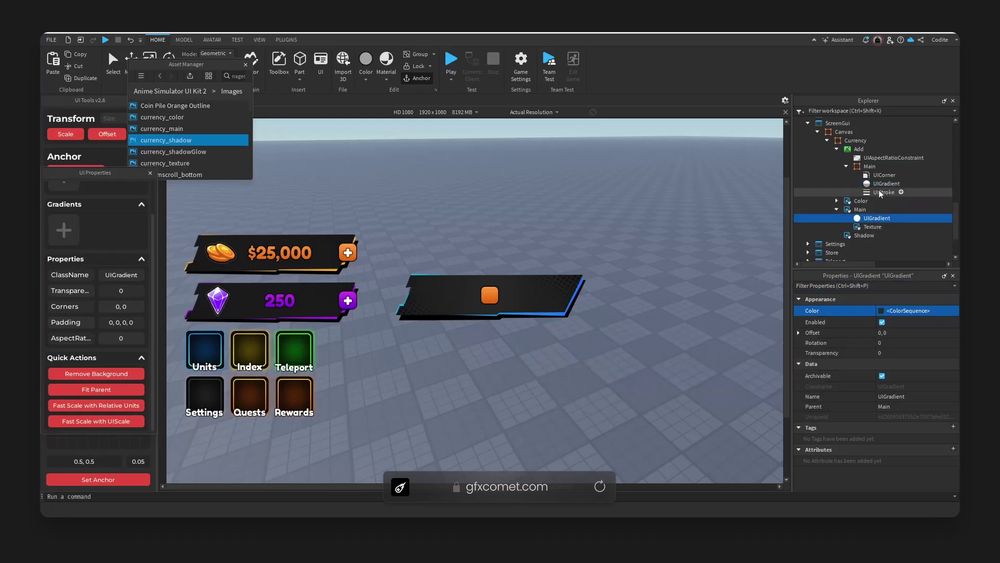
pyautogui.click(870, 167)
pyautogui.hotkey('ctrl', 'shift', 'v')
pyautogui.click(891, 184)
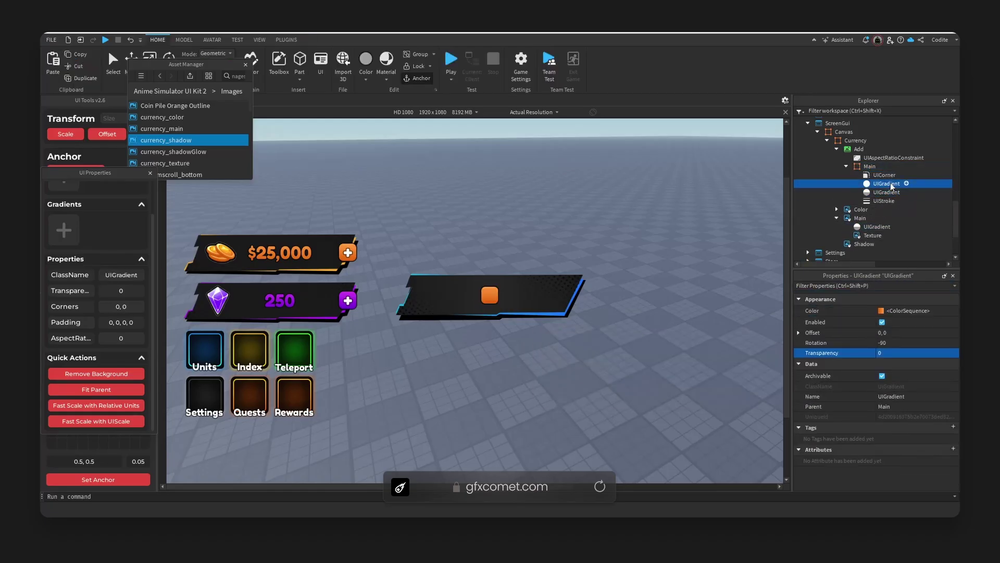
pyautogui.press('Delete')
# Step: Replace the dark gradient in the button's Main frame with a copy of the Color layer's blue gradient
pyautogui.click(877, 217)
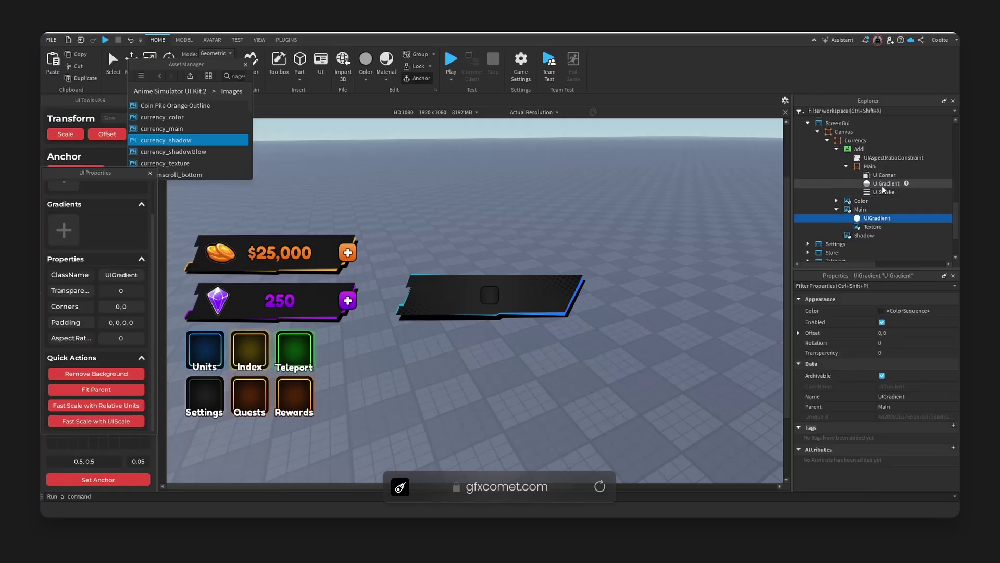
pyautogui.click(884, 186)
pyautogui.moveTo(884, 184); pyautogui.dragTo(860, 200)
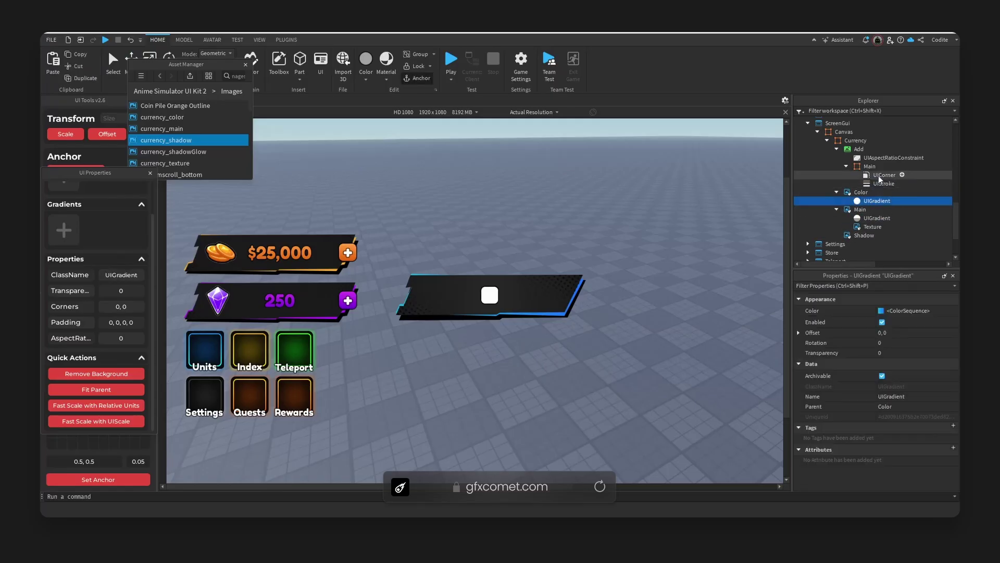
pyautogui.click(868, 166)
pyautogui.hotkey('ctrl', 'shift', 'v')
pyautogui.click(868, 168)
pyautogui.click(879, 185)
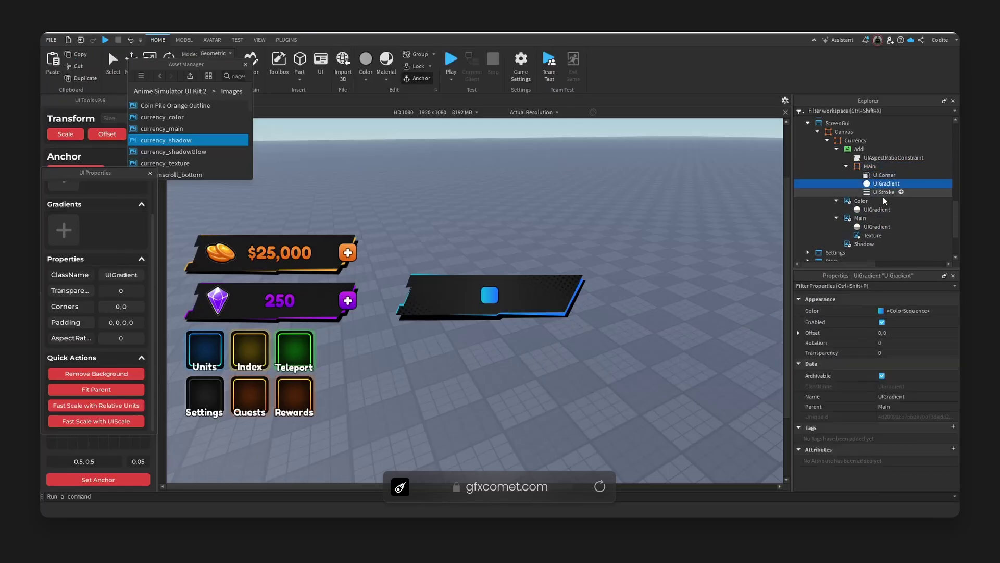
# Step: Set the blue gradient's rotation to 90 in the button's Main frame and select the UIStroke
pyautogui.click(924, 342)
pyautogui.write('-90')
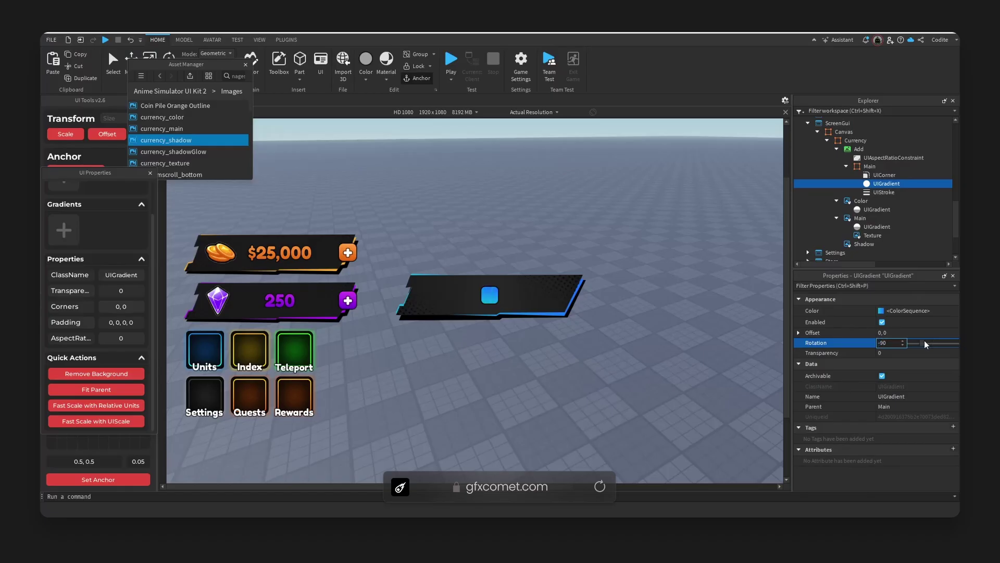
pyautogui.press('BackSpace')
pyautogui.press('BackSpace')
pyautogui.press('BackSpace')
pyautogui.write('90')
pyautogui.press('Return')
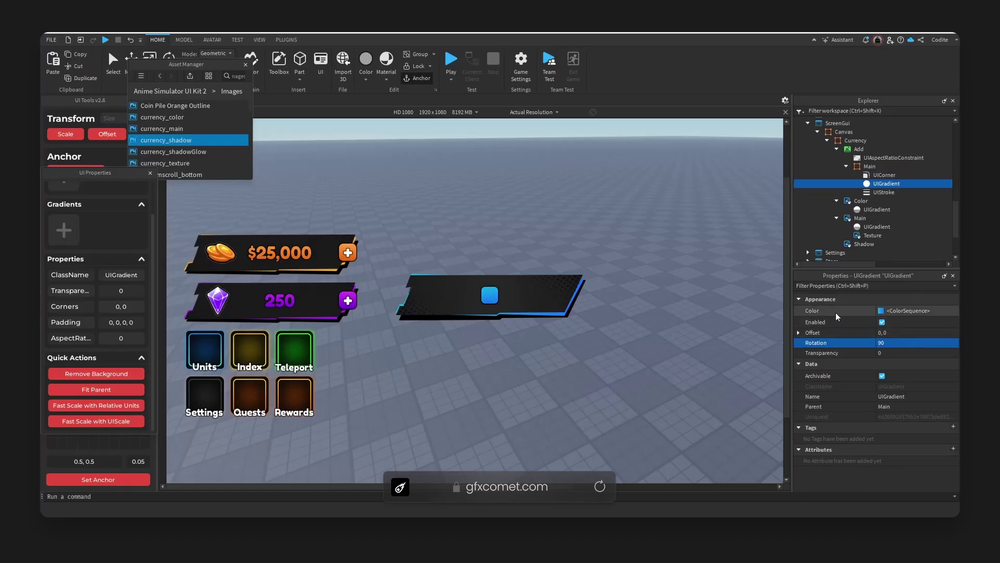
pyautogui.click(870, 192)
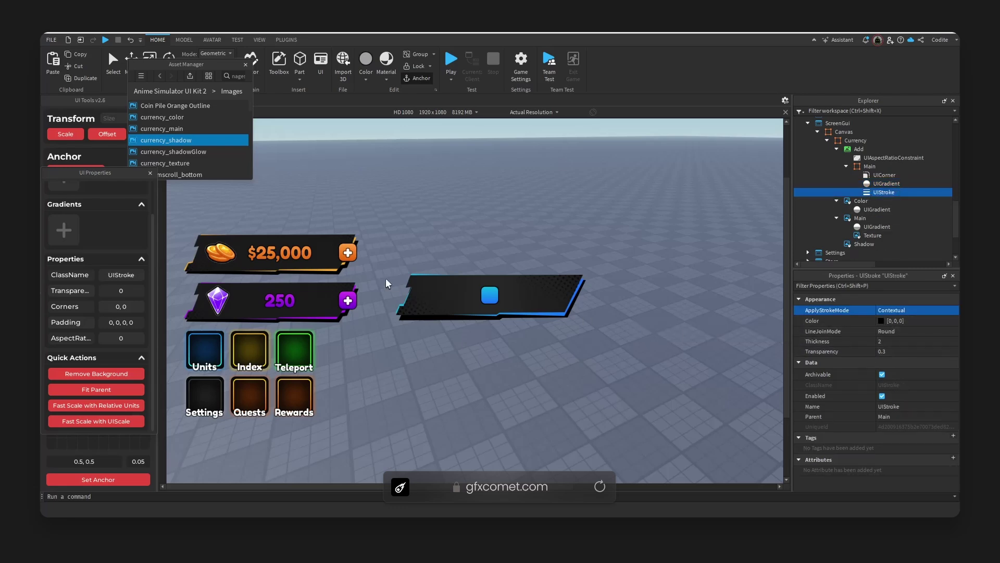
# Step: Copy the plus-sign TextLabel from the Gold bar's button into the new button's Main frame
pyautogui.click(344, 262)
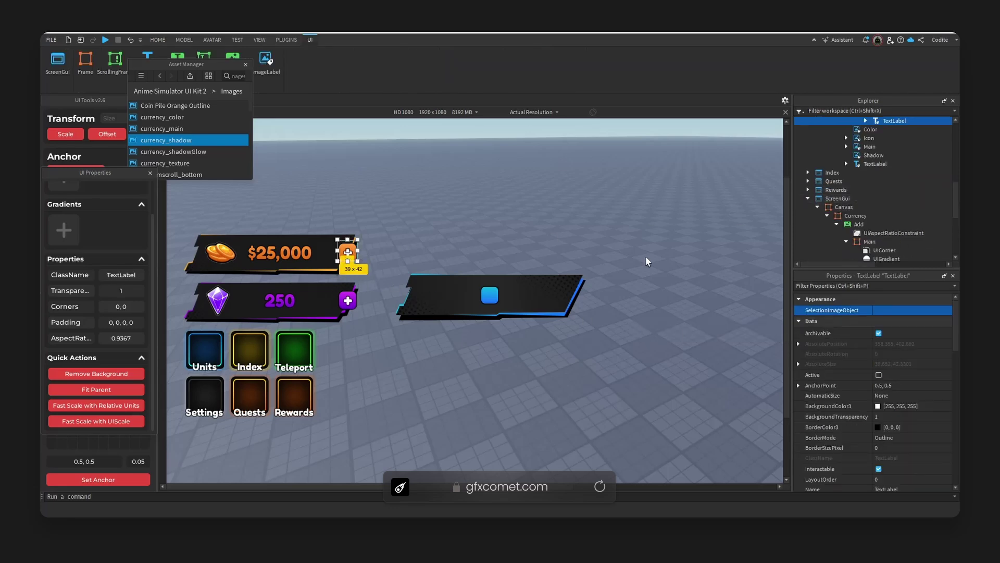
pyautogui.click(495, 300)
pyautogui.scroll(-3, 889, 229)
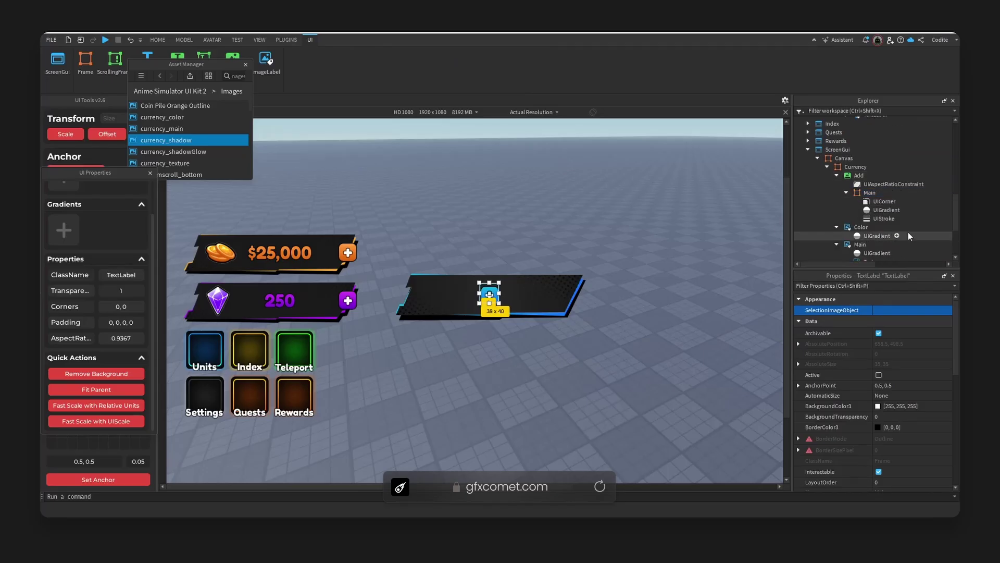
pyautogui.click(900, 210)
pyautogui.click(885, 184)
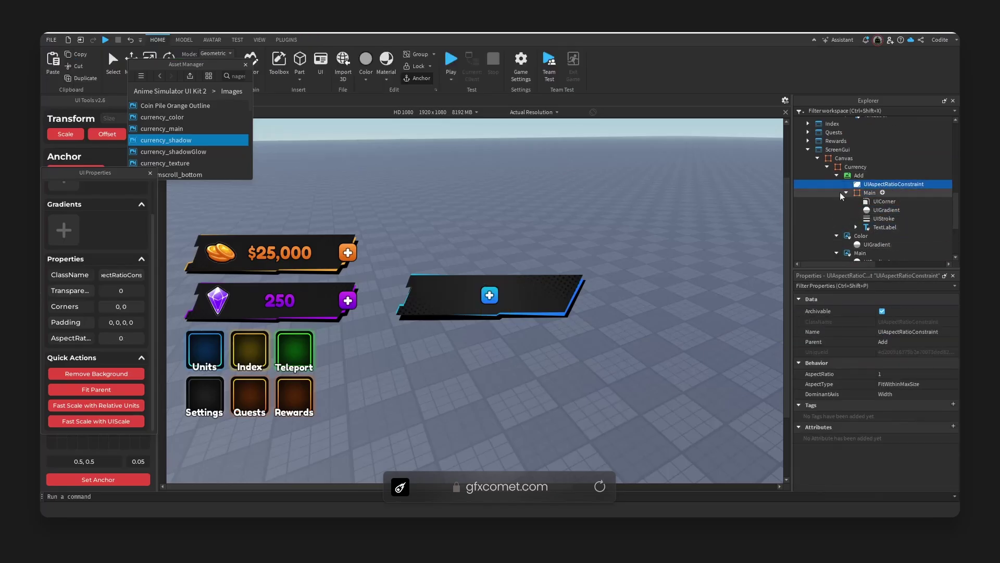
# Step: Move the Add button to the right end of the blue currency bar and deselect it
pyautogui.click(846, 193)
pyautogui.click(869, 193)
pyautogui.keyDown('ctrl'); pyautogui.click(869, 175); pyautogui.keyUp('ctrl')
pyautogui.click(489, 293)
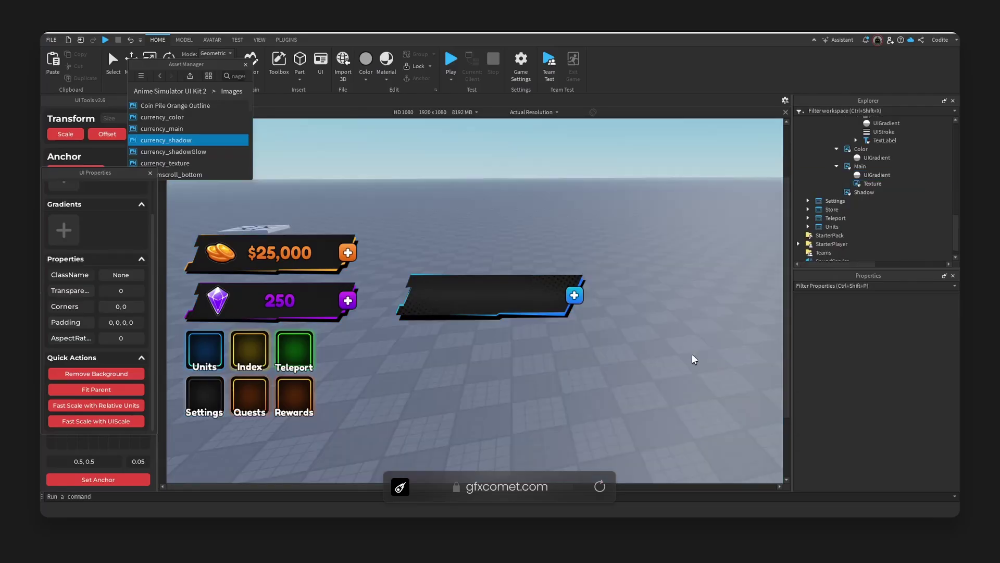
pyautogui.moveTo(663, 397)
pyautogui.mouseDown(button='right')
pyautogui.moveTo(652, 399)
pyautogui.moveTo(661, 401)
pyautogui.mouseUp(button='right')
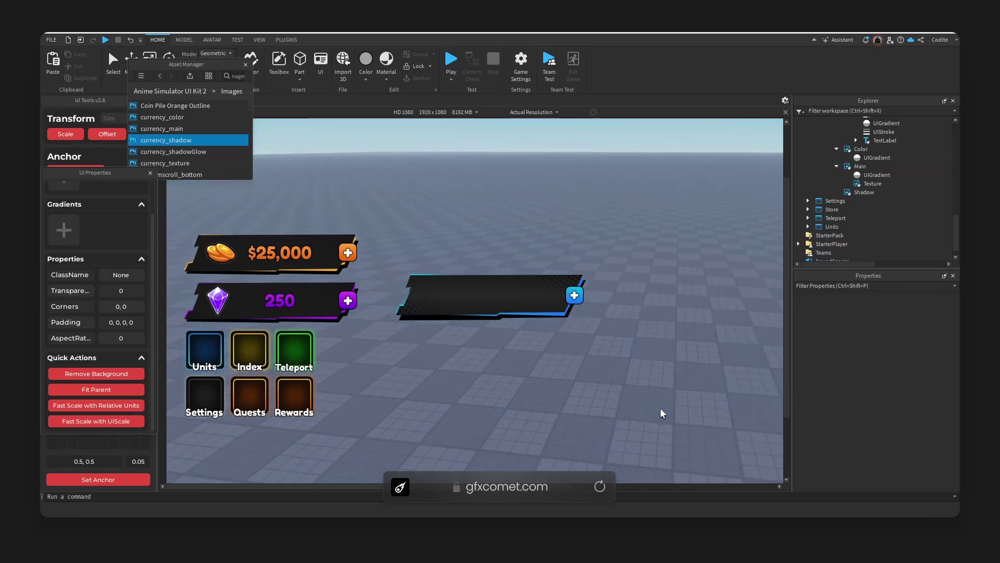